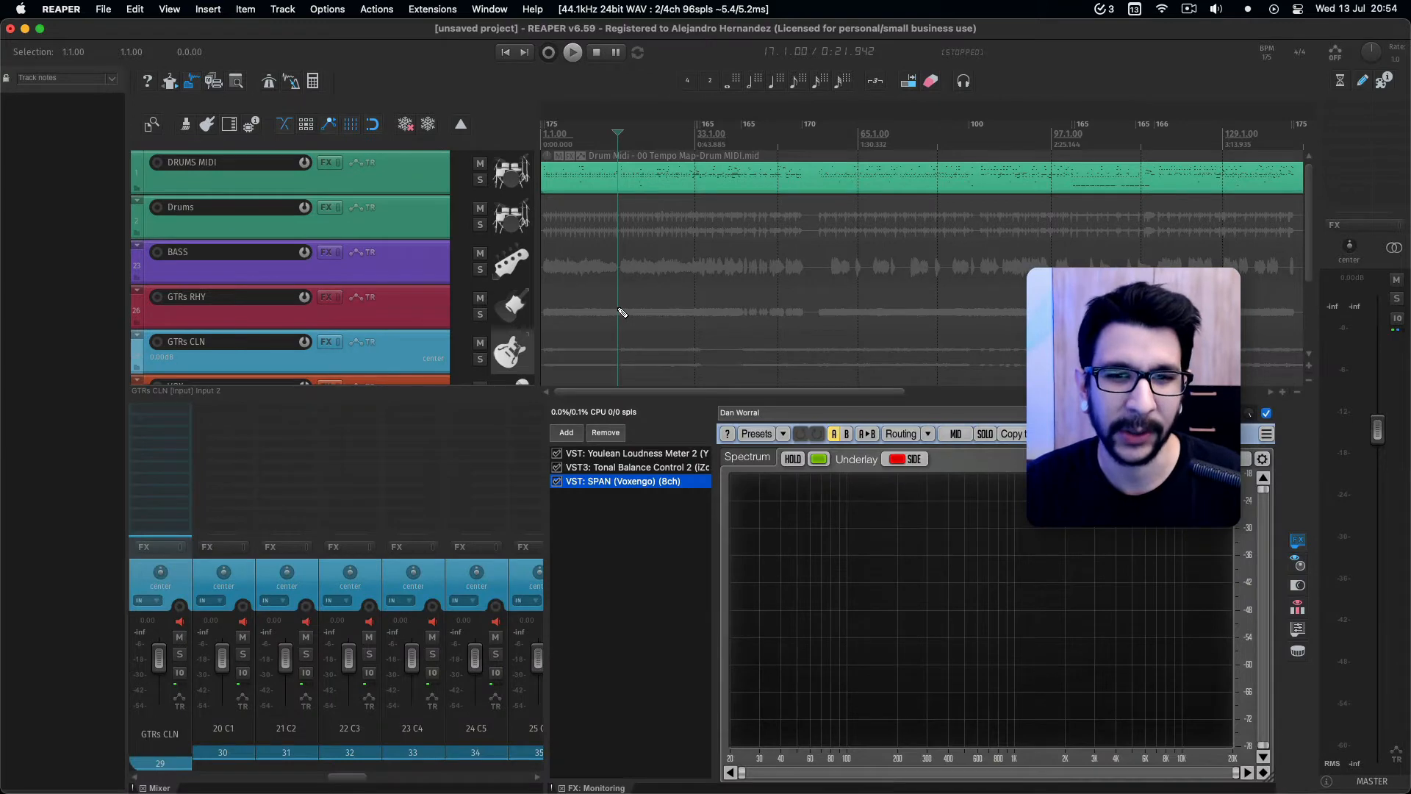
Switch between the project's window arrangements to compare the clean track view, the mixer and the virtual MIDI keyboard.
key("super+1")
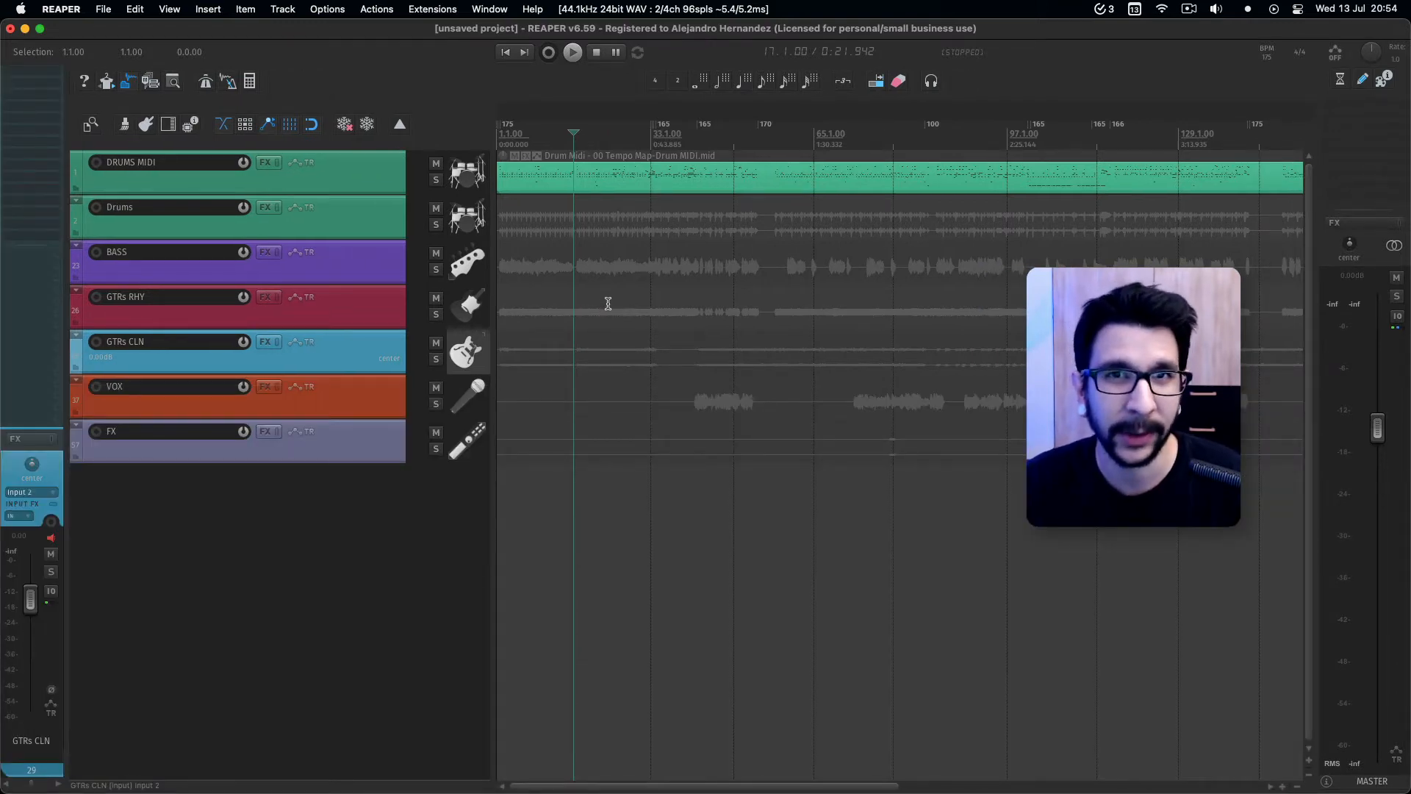
key("super+m")
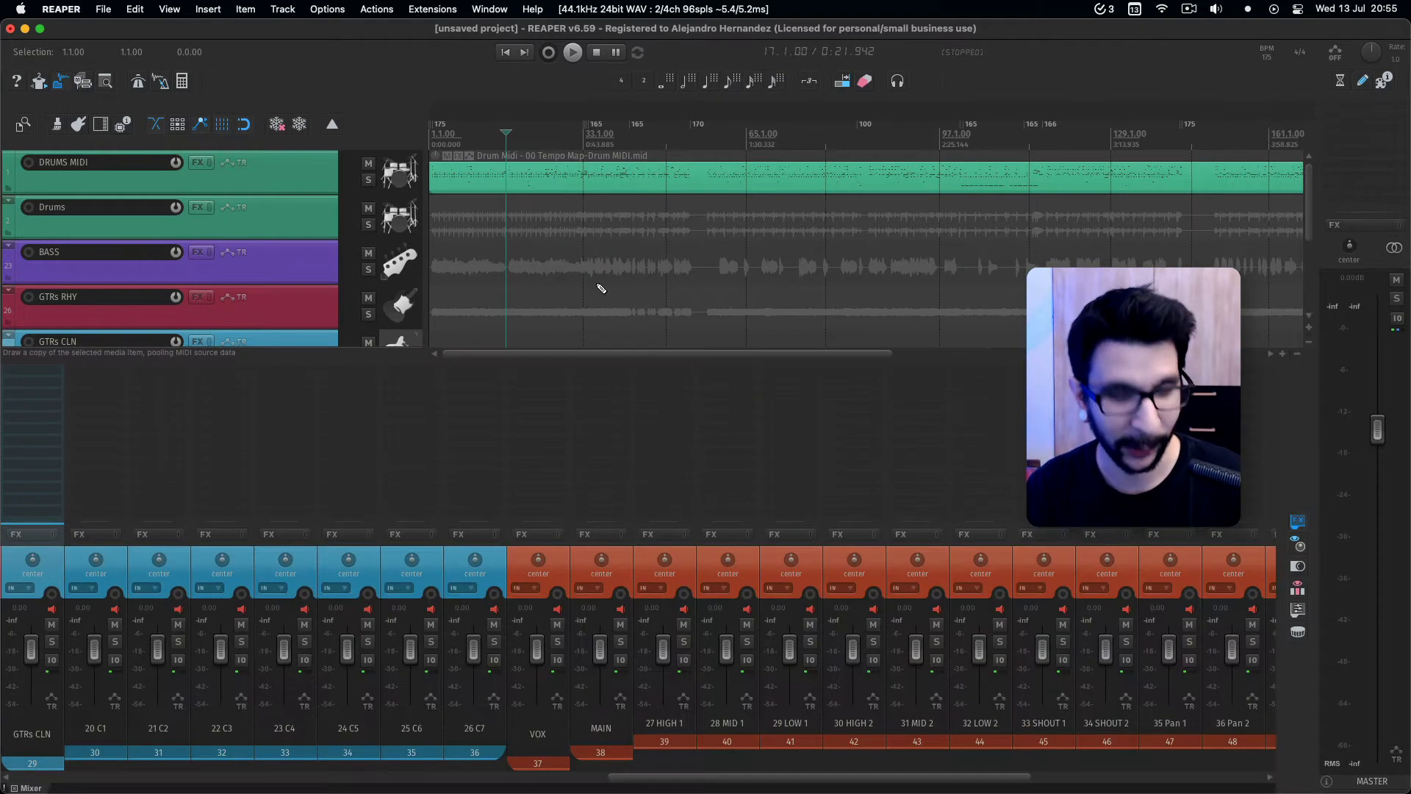
key("super+3")
key("super+4")
key("super+1")
key("super+2")
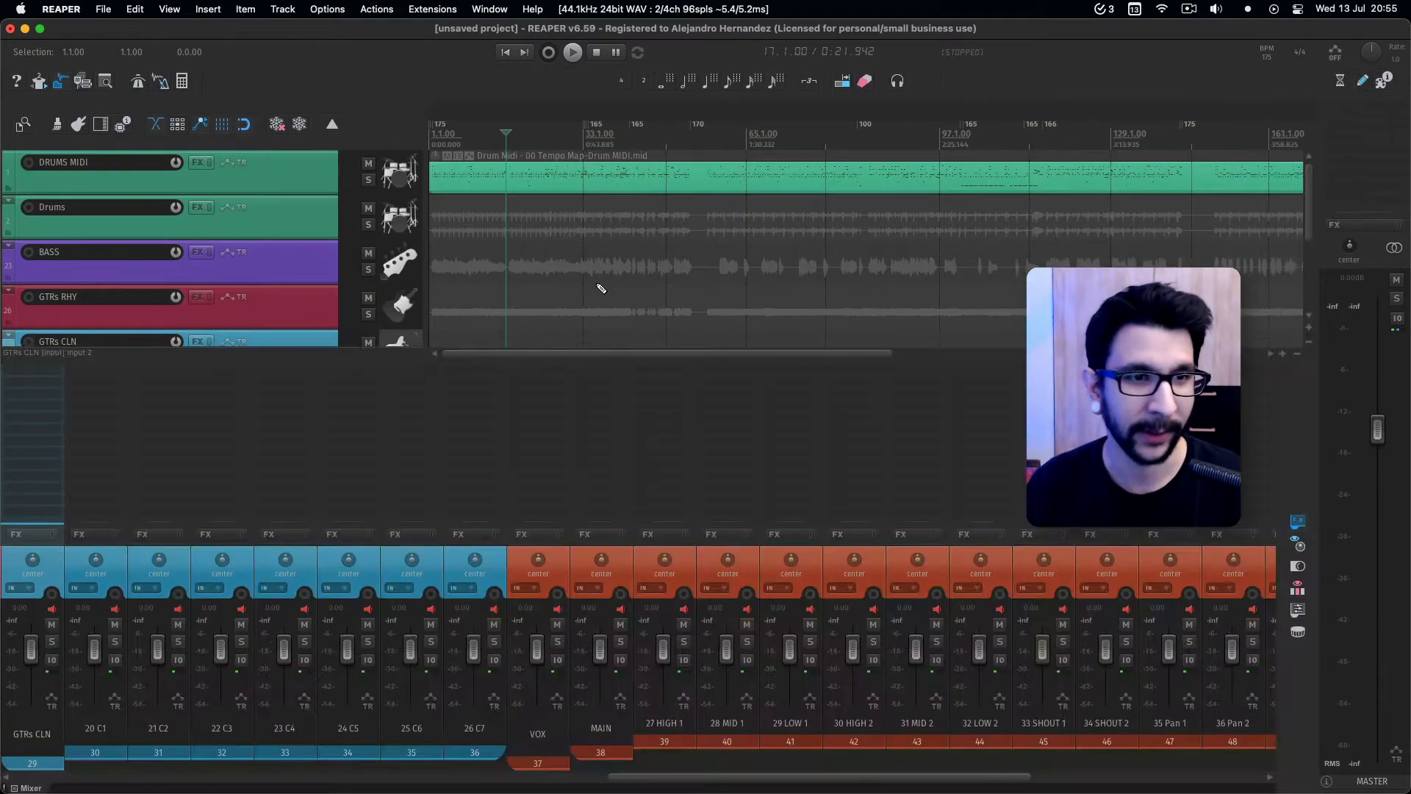
key("super+1")
key("super+2")
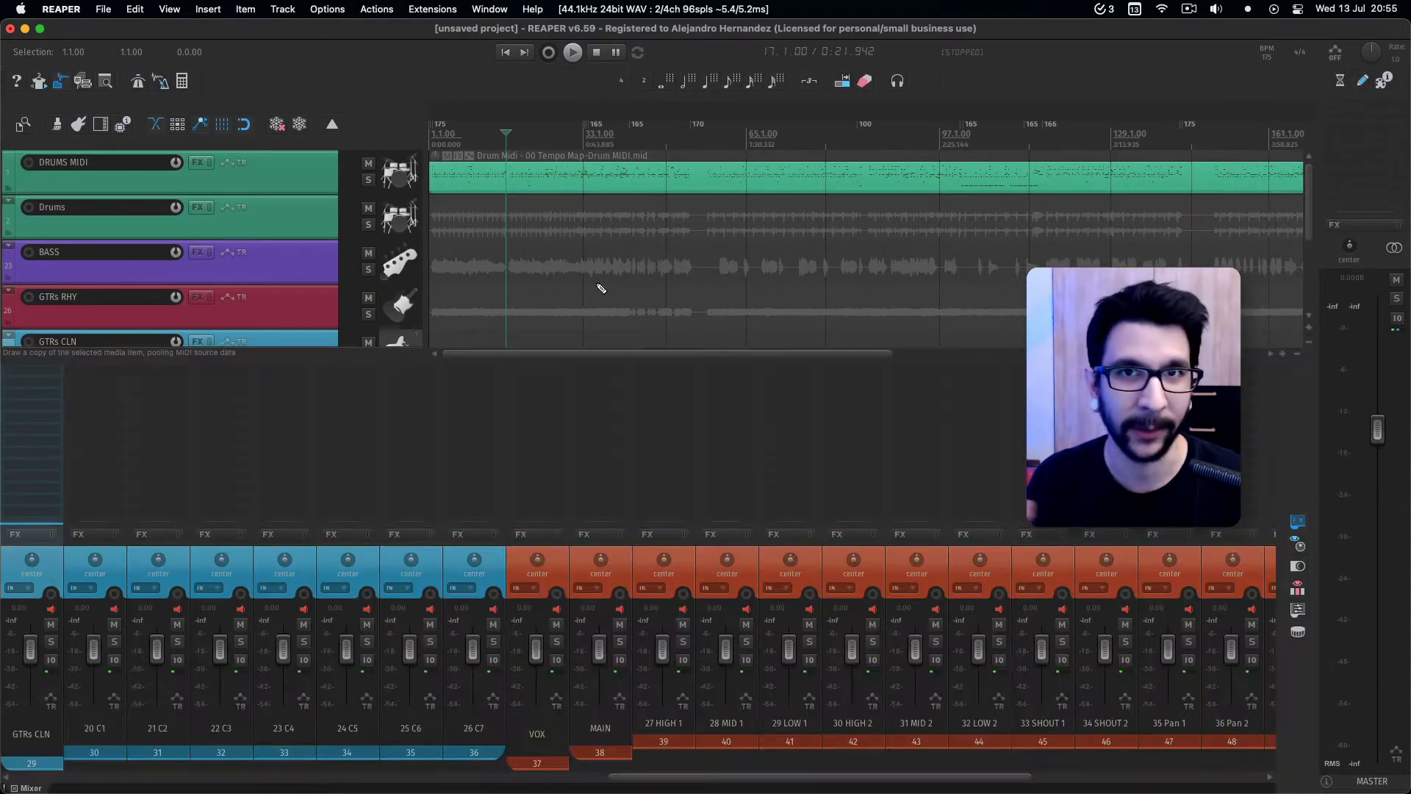
key("super+3")
key("super+1")
key("super+2")
key("super+3")
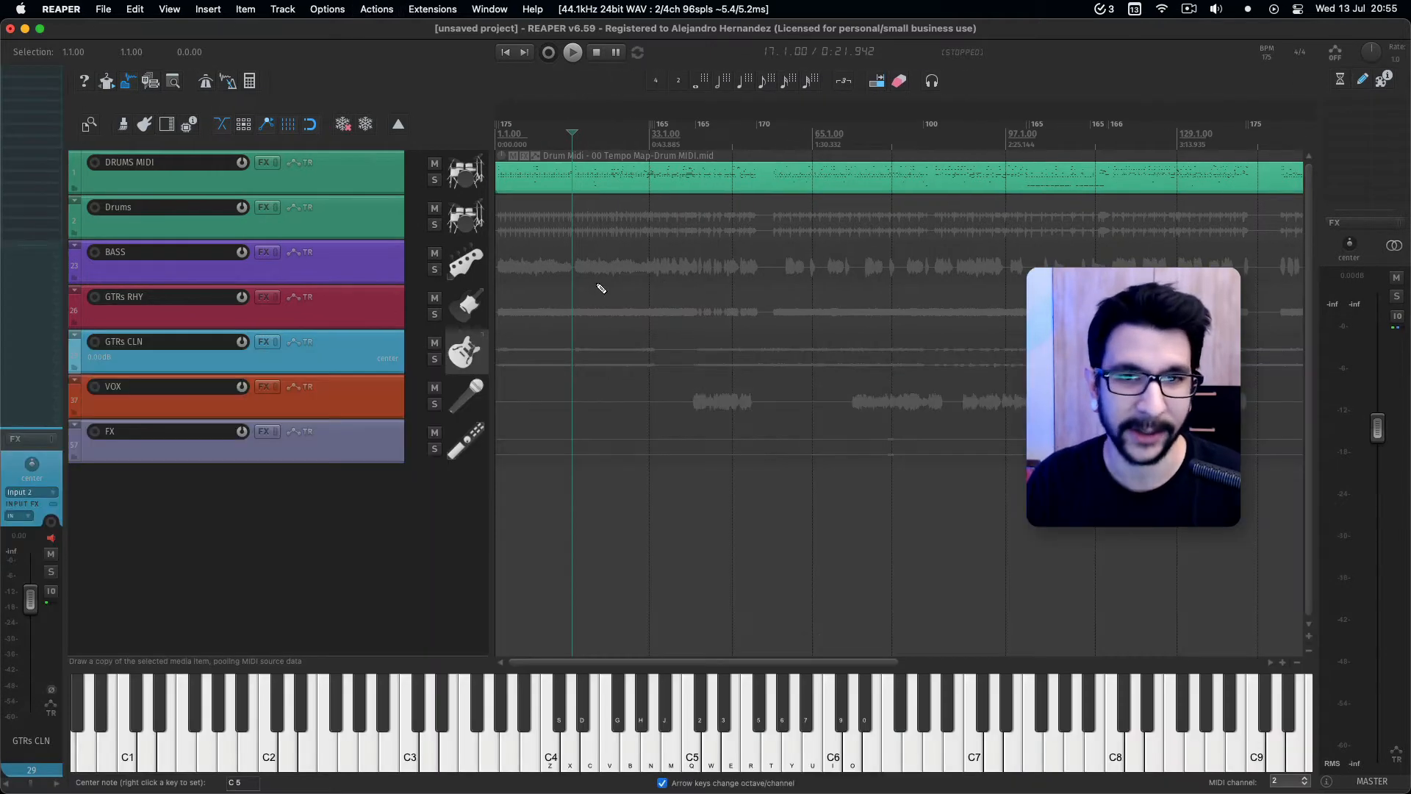
key("super+1")
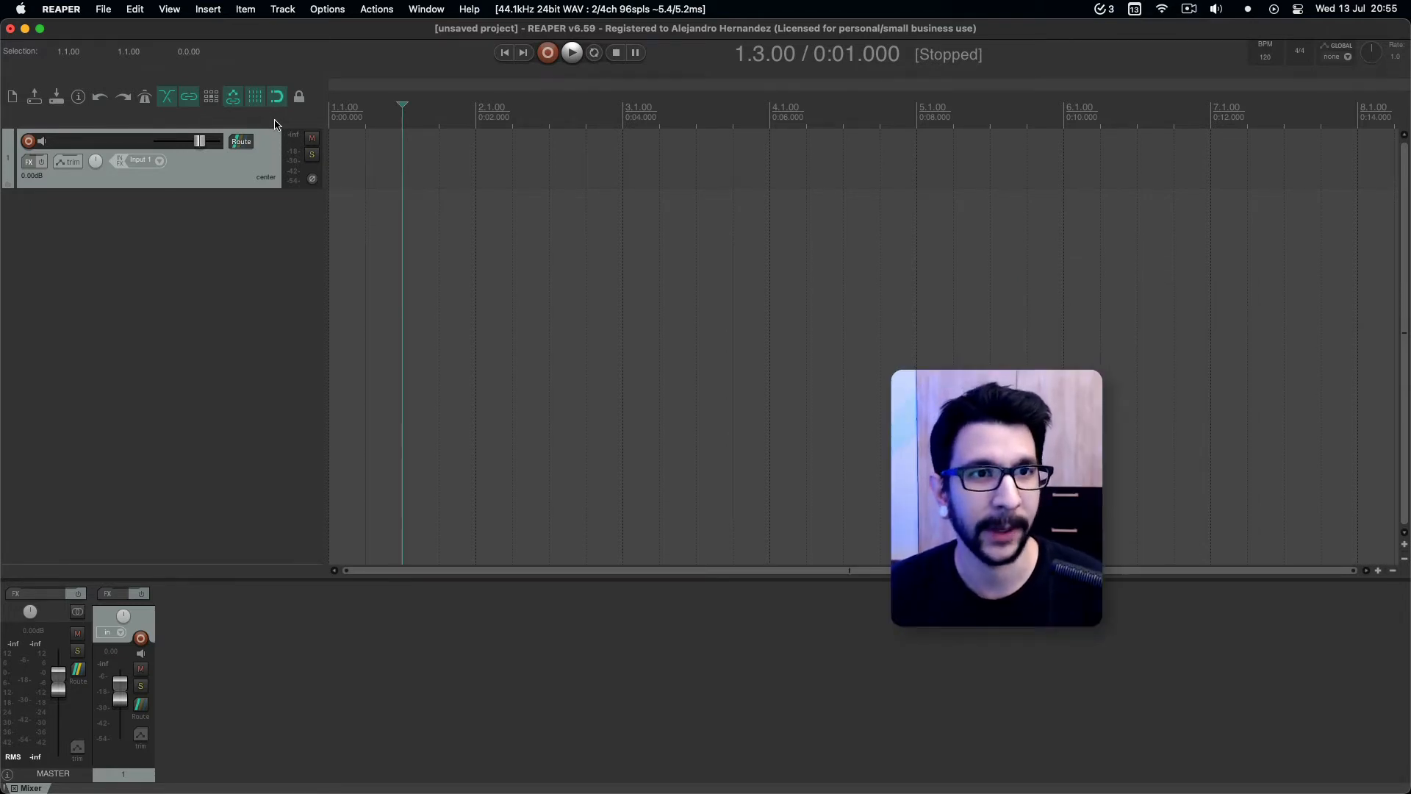
Open Toolbar 1 as a floating toolbar and place it over the arrange view.
right_click(276, 122)
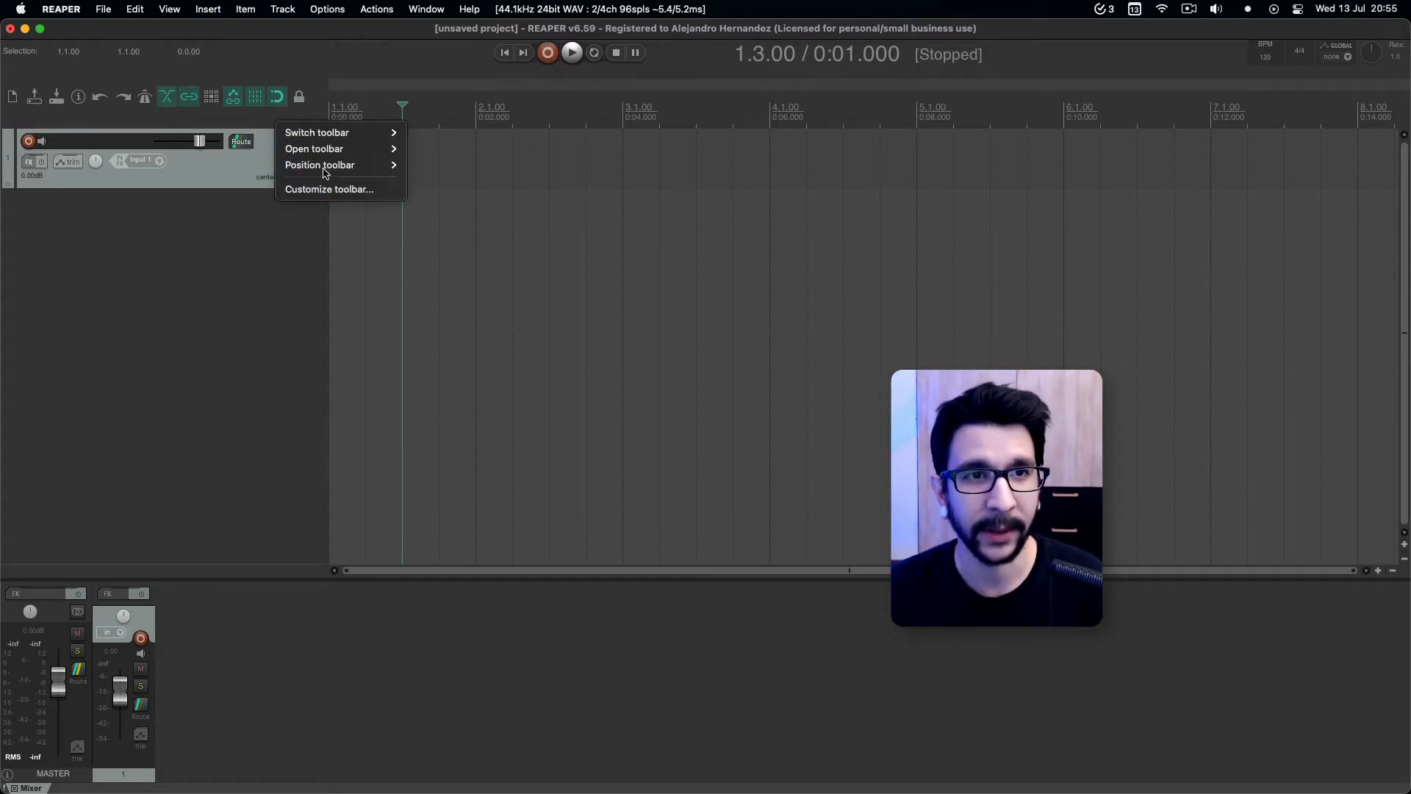
mouse_move(327, 160)
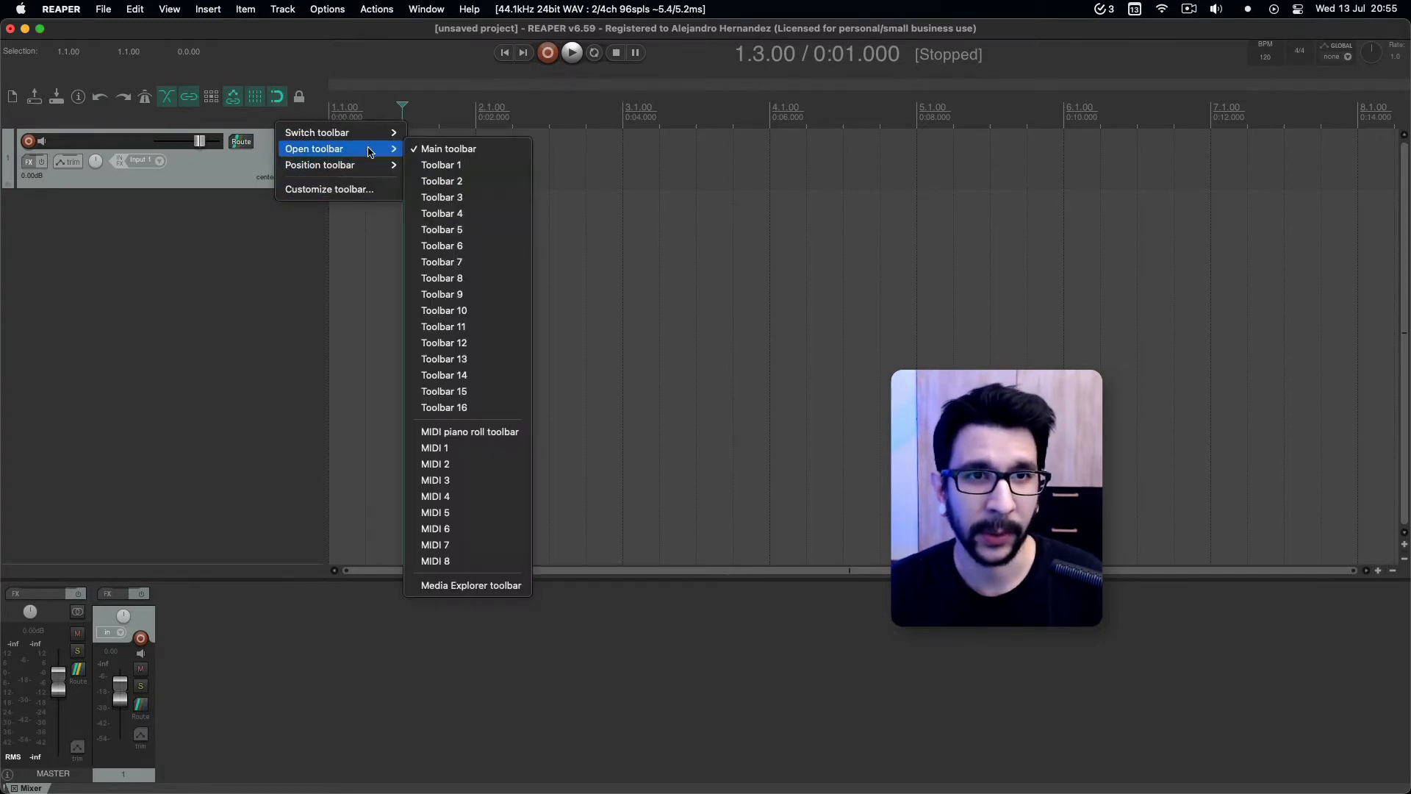
left_click(474, 172)
left_click_drag(193, 91, 602, 255)
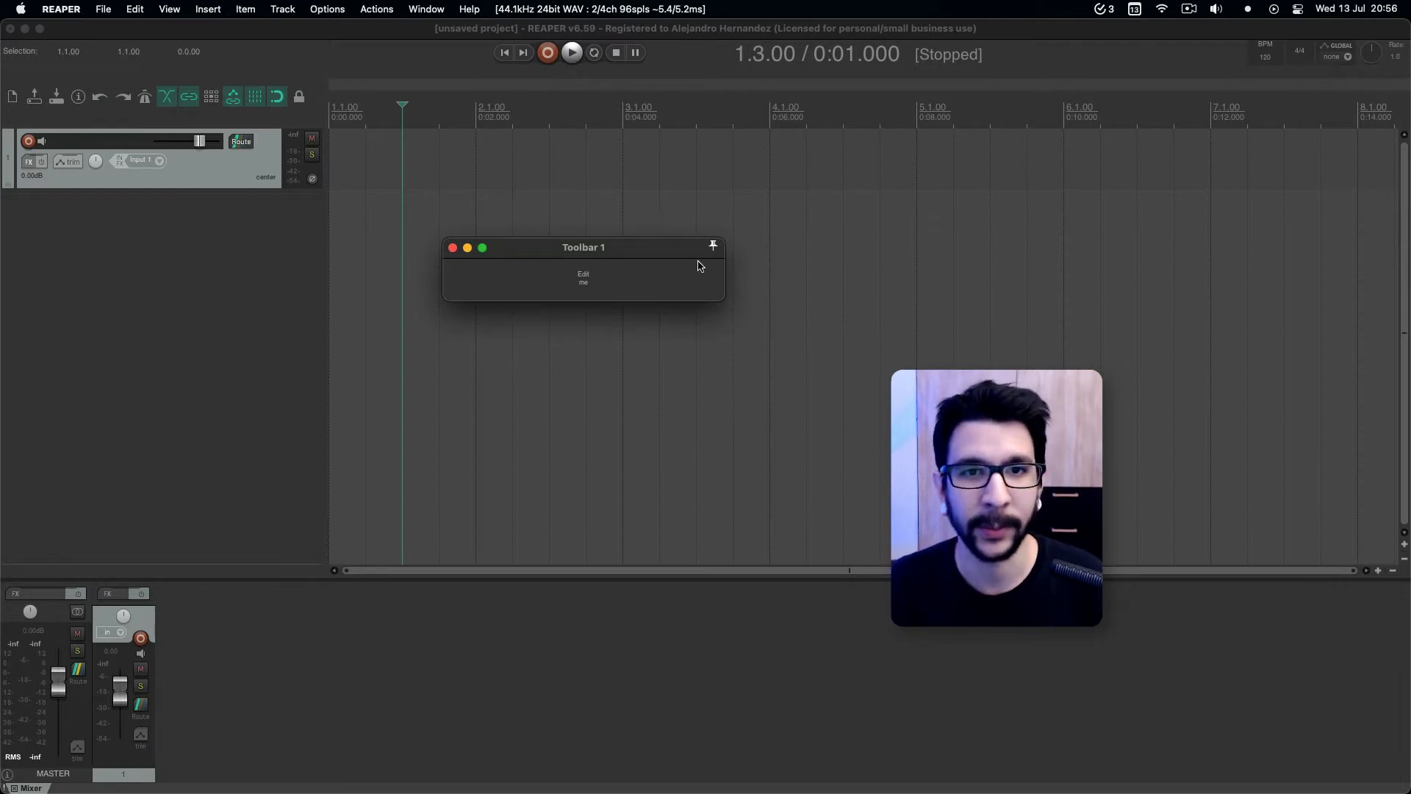
mouse_move(684, 249)
left_mouse_down()
mouse_move(704, 249)
mouse_move(661, 248)
left_mouse_up()
Look at the customization settings of Toolbar 1 and its Edit me entry, and close them without changes.
left_click(620, 281)
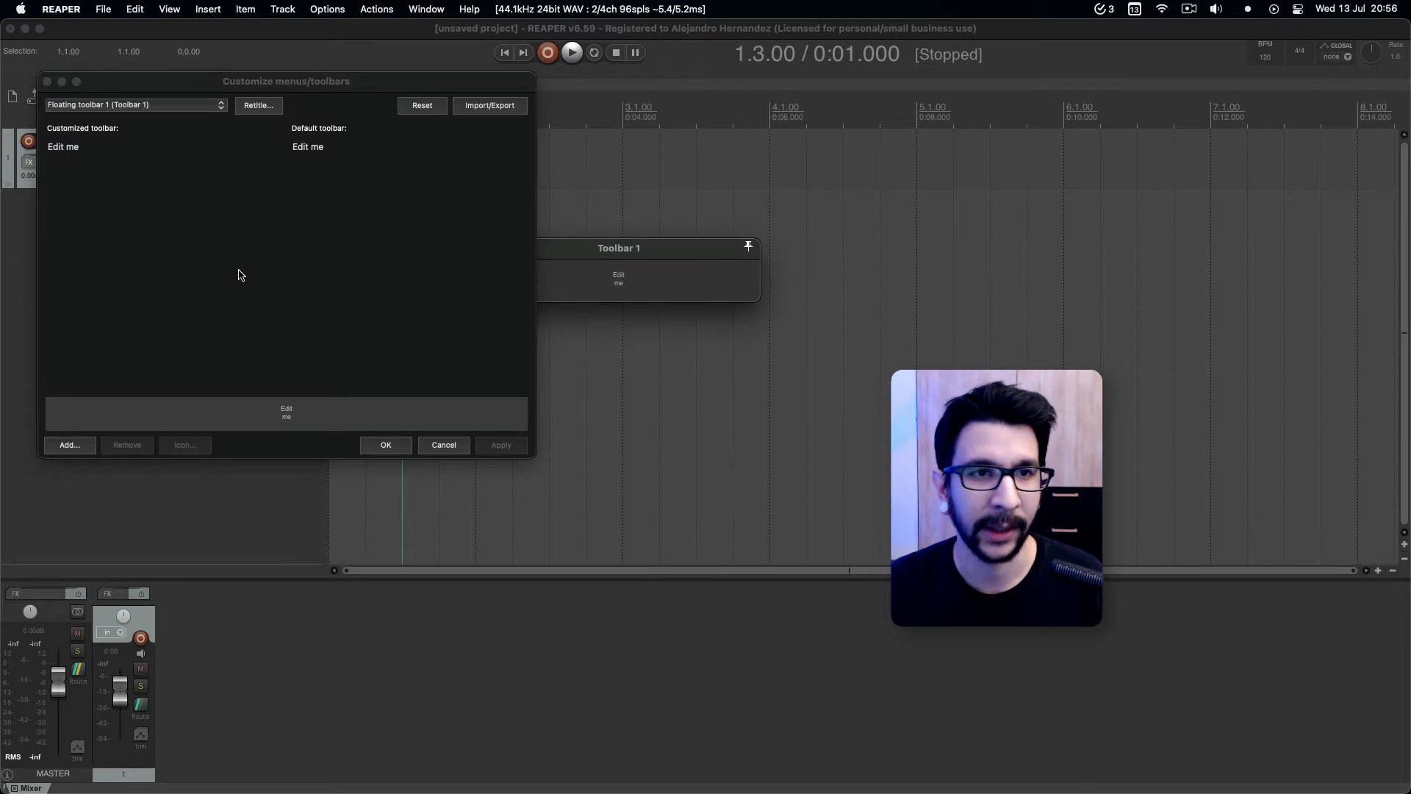
left_click(95, 148)
left_click(47, 81)
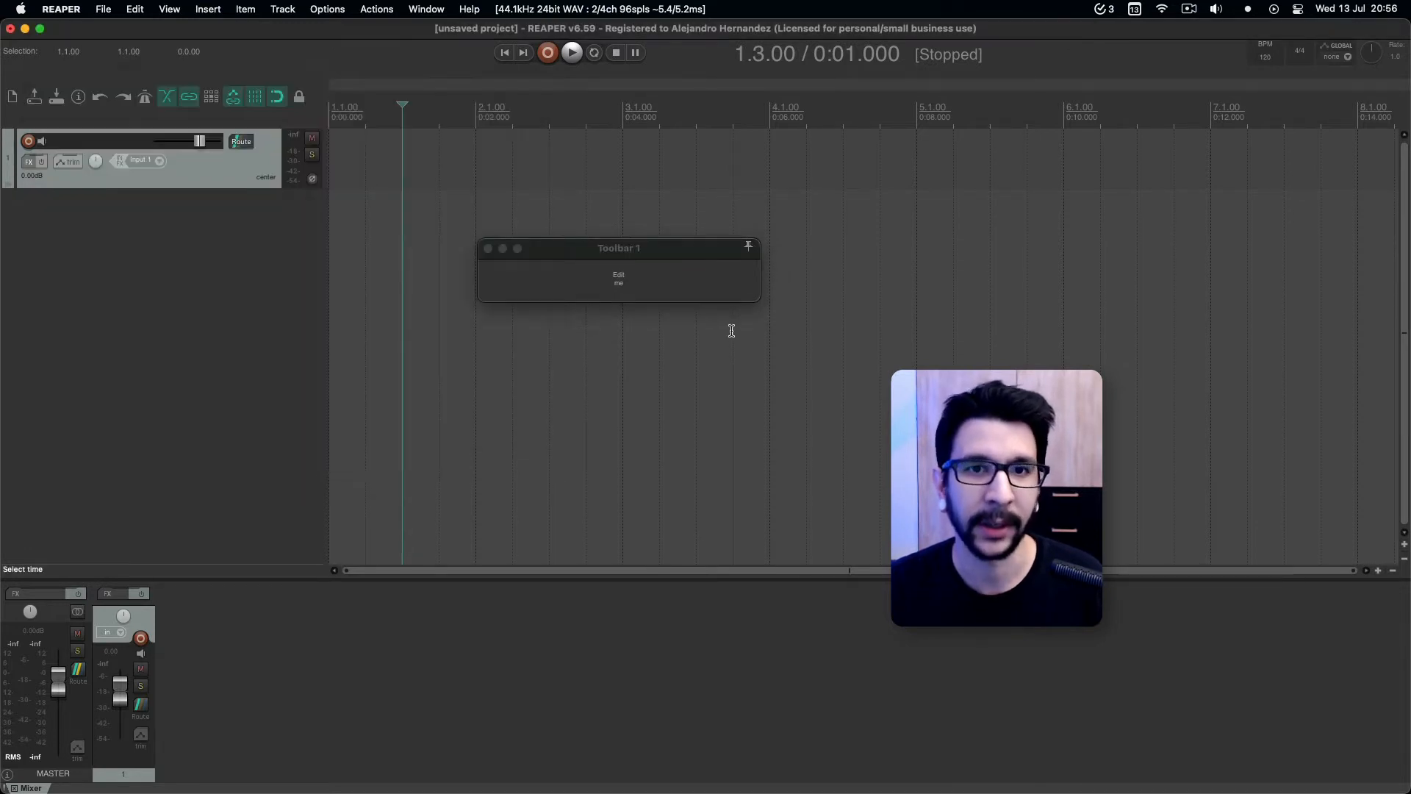
Set the position of Toolbar 1 to the Toolbar Docker.
left_click_drag(646, 255, 644, 296)
right_click(658, 325)
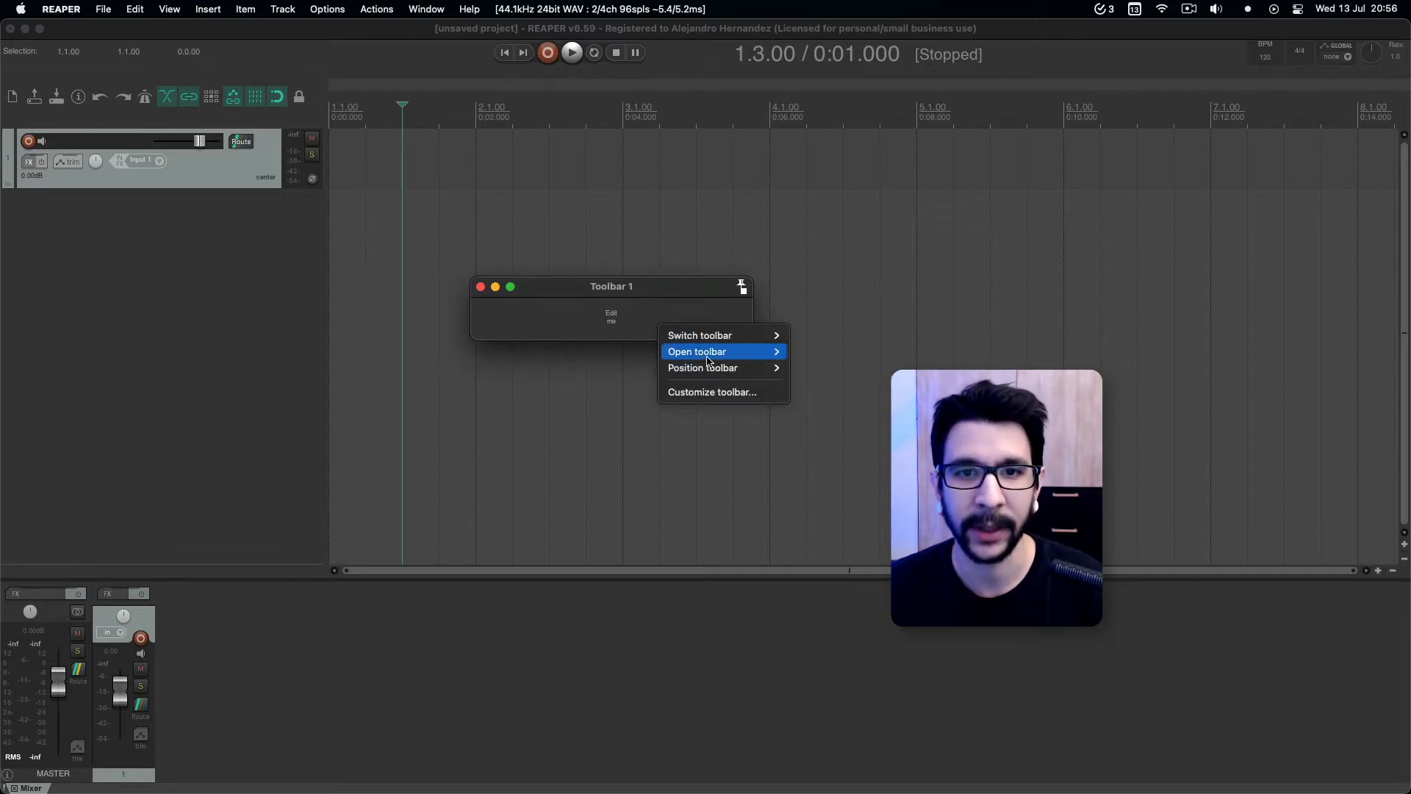
mouse_move(714, 373)
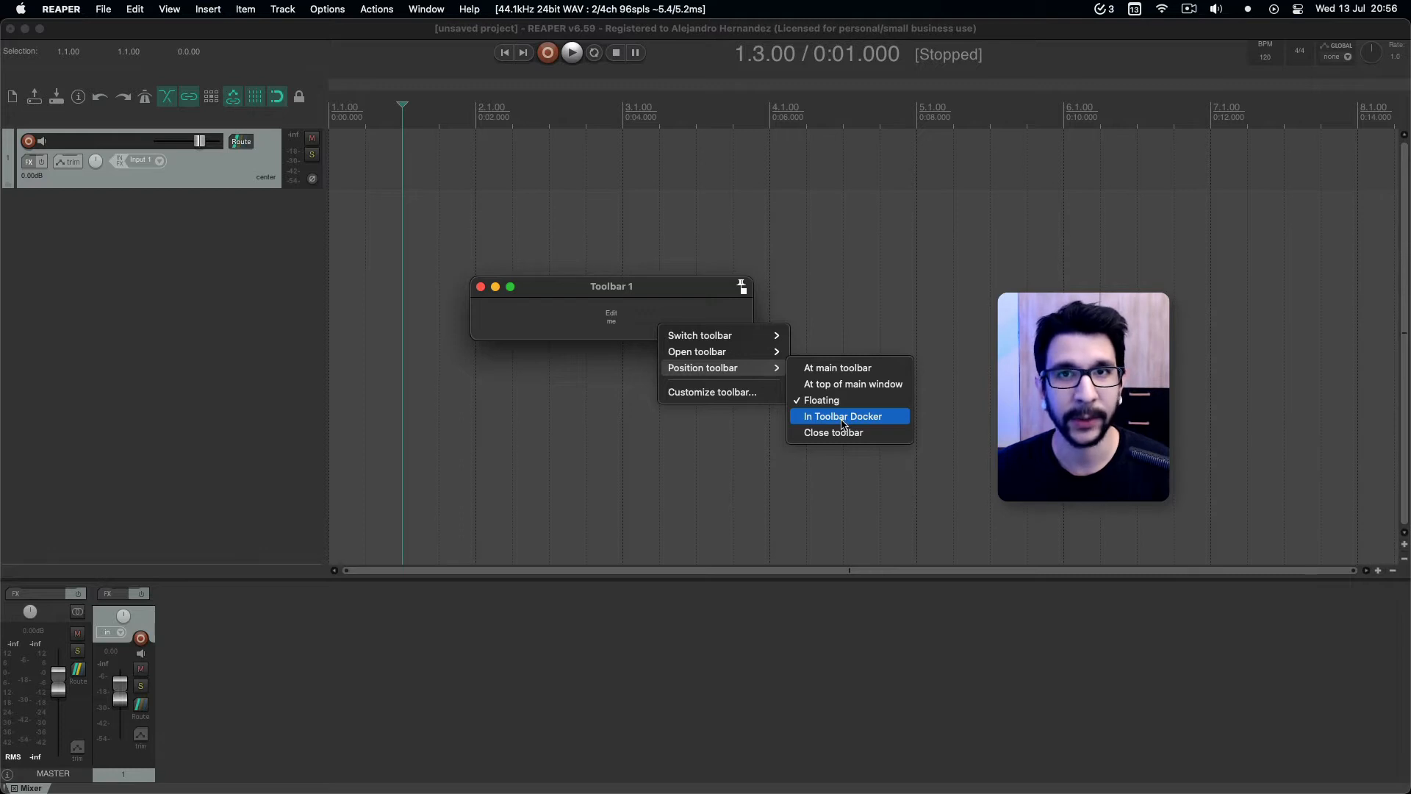
left_click(686, 321)
right_click(686, 322)
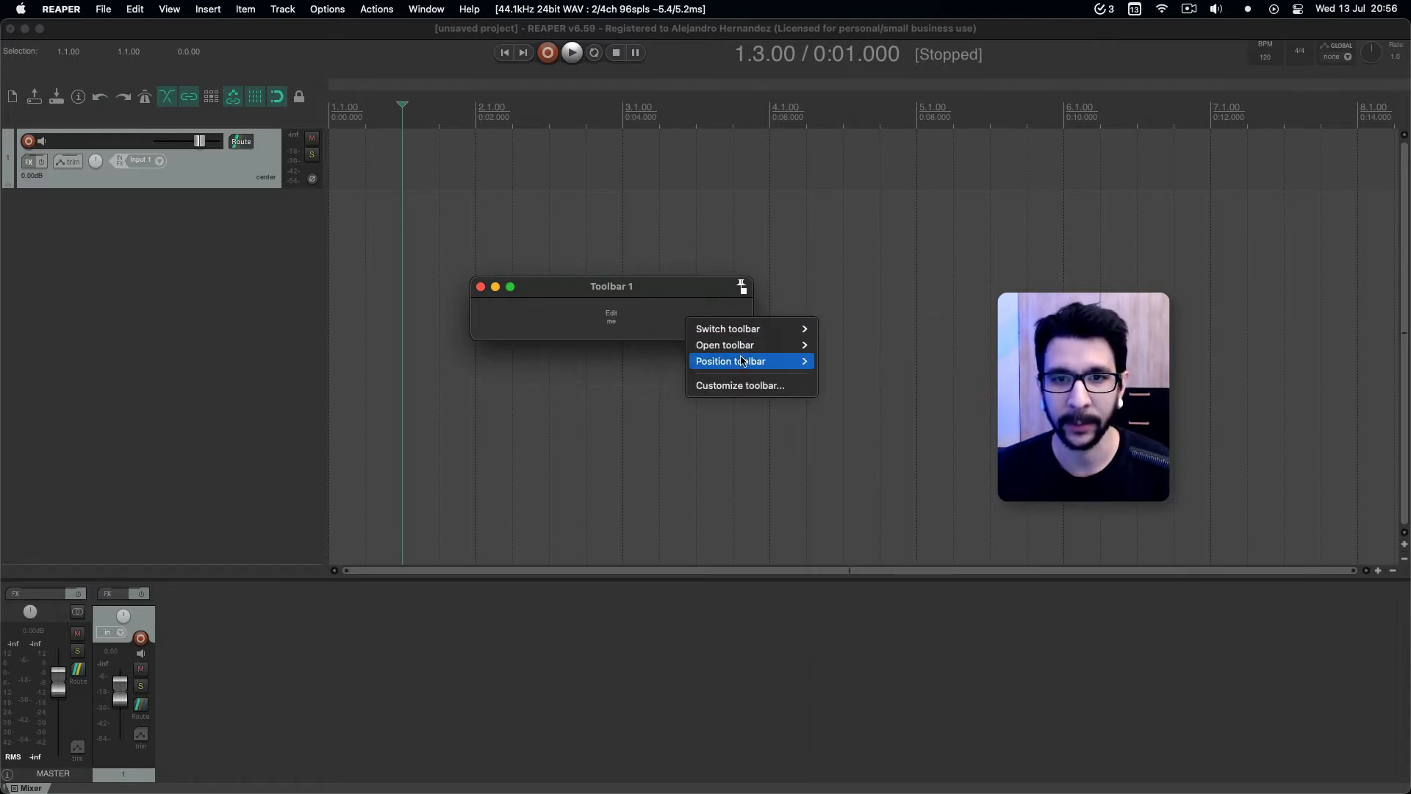
mouse_move(776, 366)
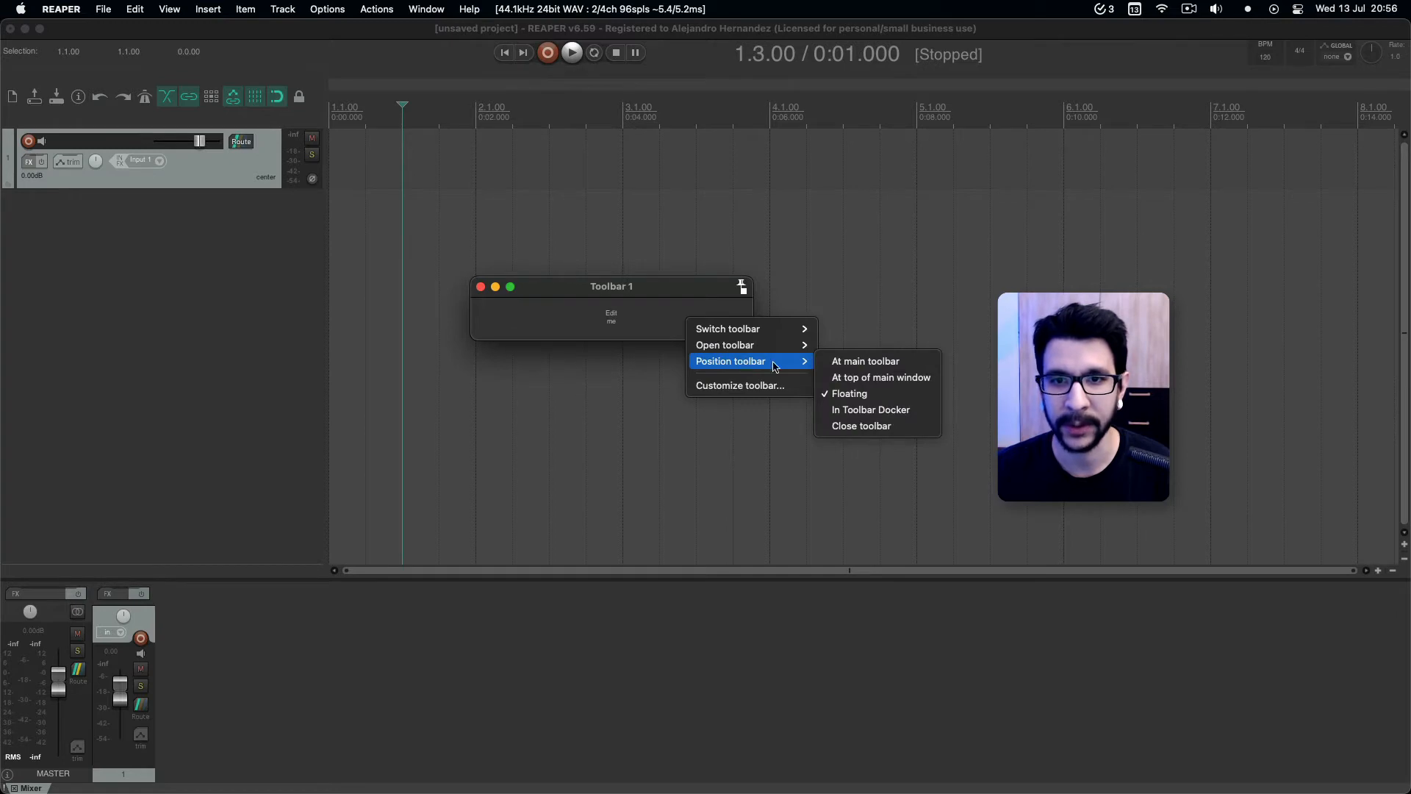
left_click(863, 410)
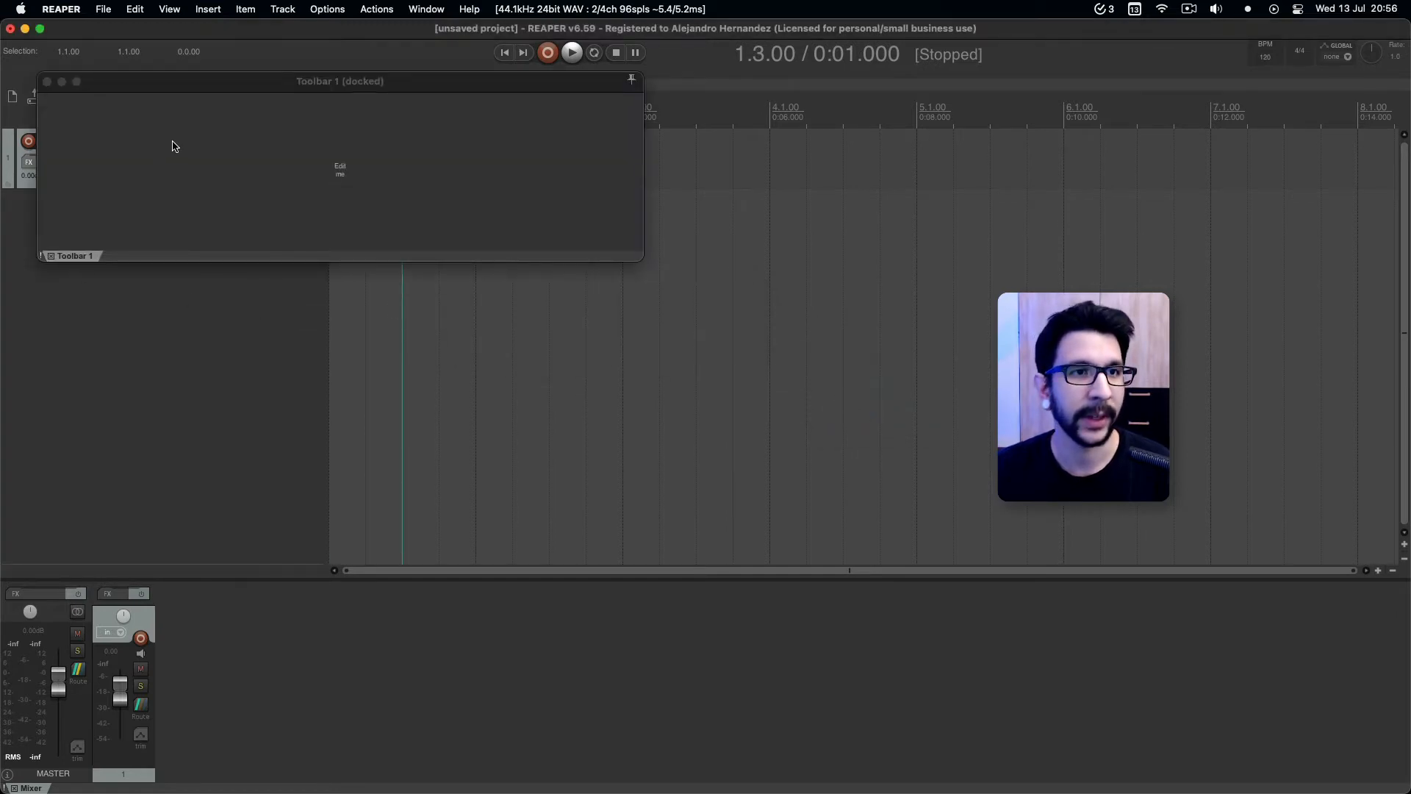
Attach the Toolbar 1 docker to the left side of the main window and widen it.
left_click_drag(175, 89, 566, 307)
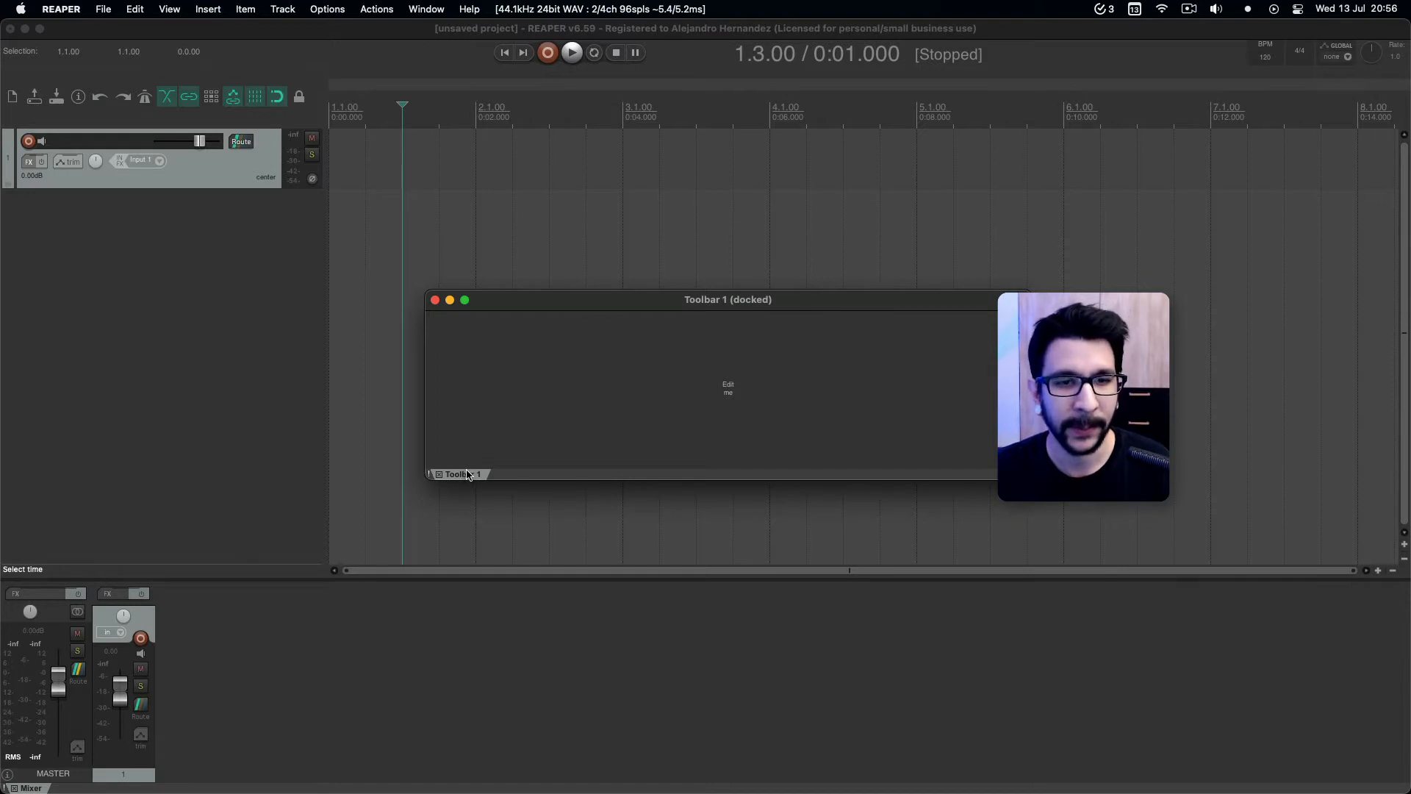
left_click_drag(468, 474, 25, 445)
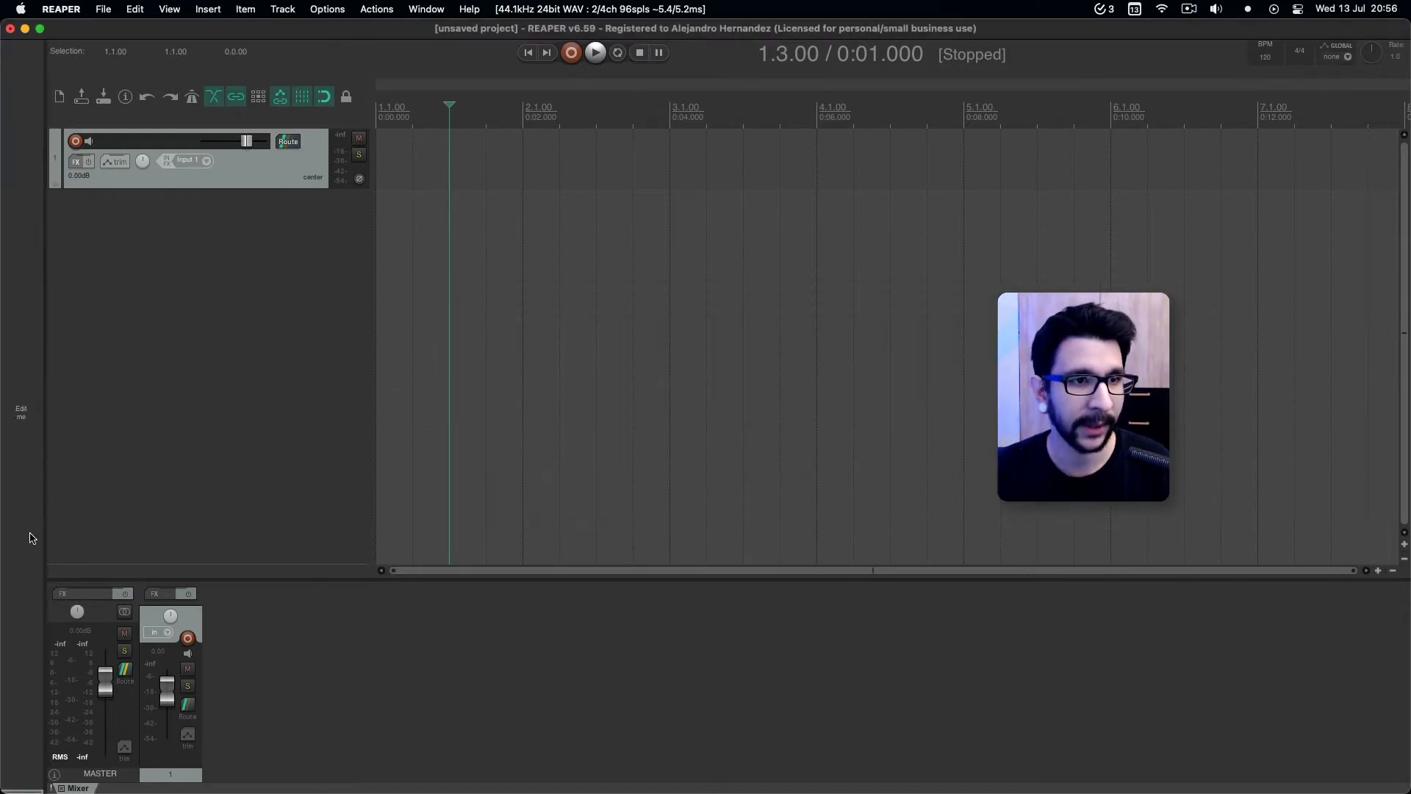
left_click_drag(46, 738, 156, 722)
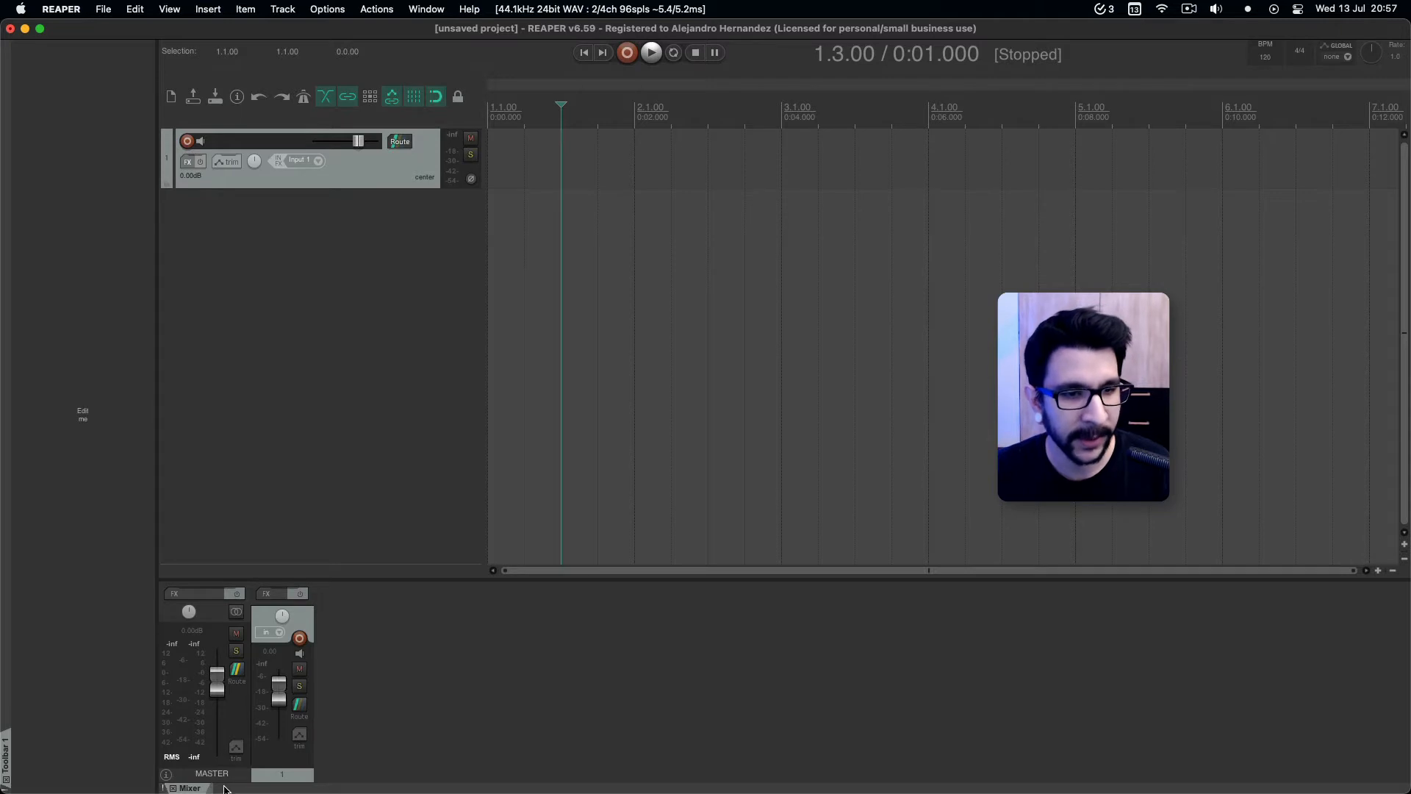
Move Toolbar 1 into the bottom docker beside the Mixer and alternate between the two views.
left_click_drag(217, 789, 216, 790)
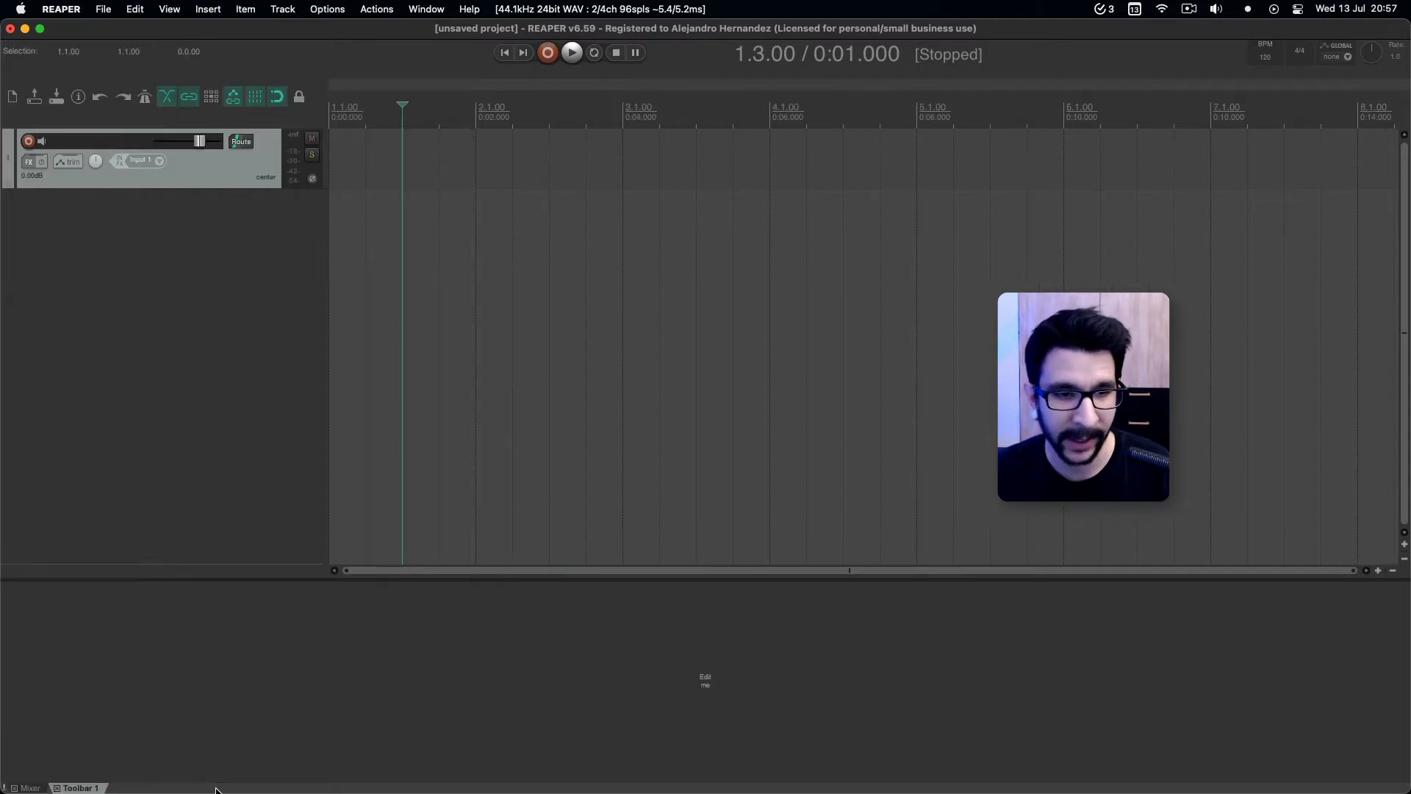
left_click(31, 788)
left_click(78, 788)
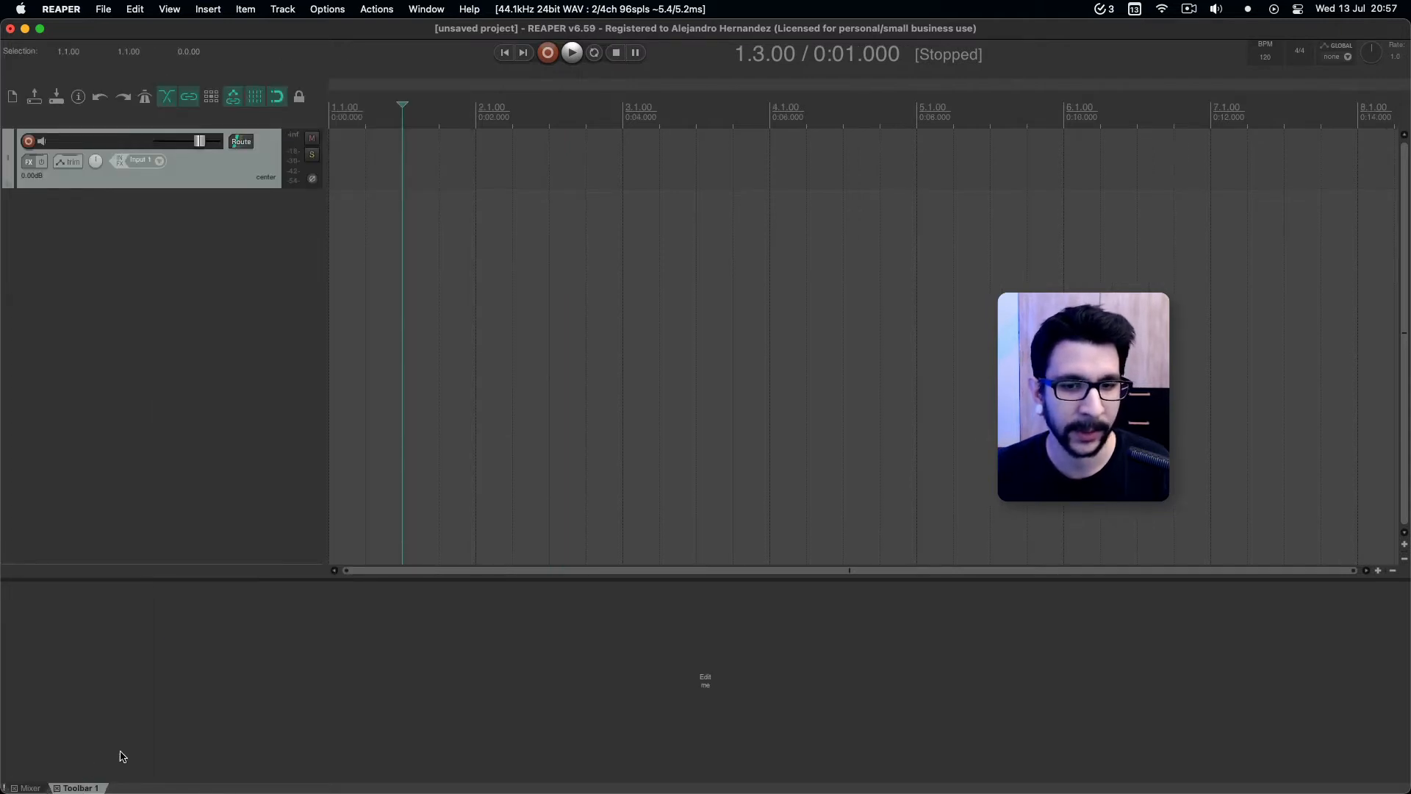
left_click(31, 788)
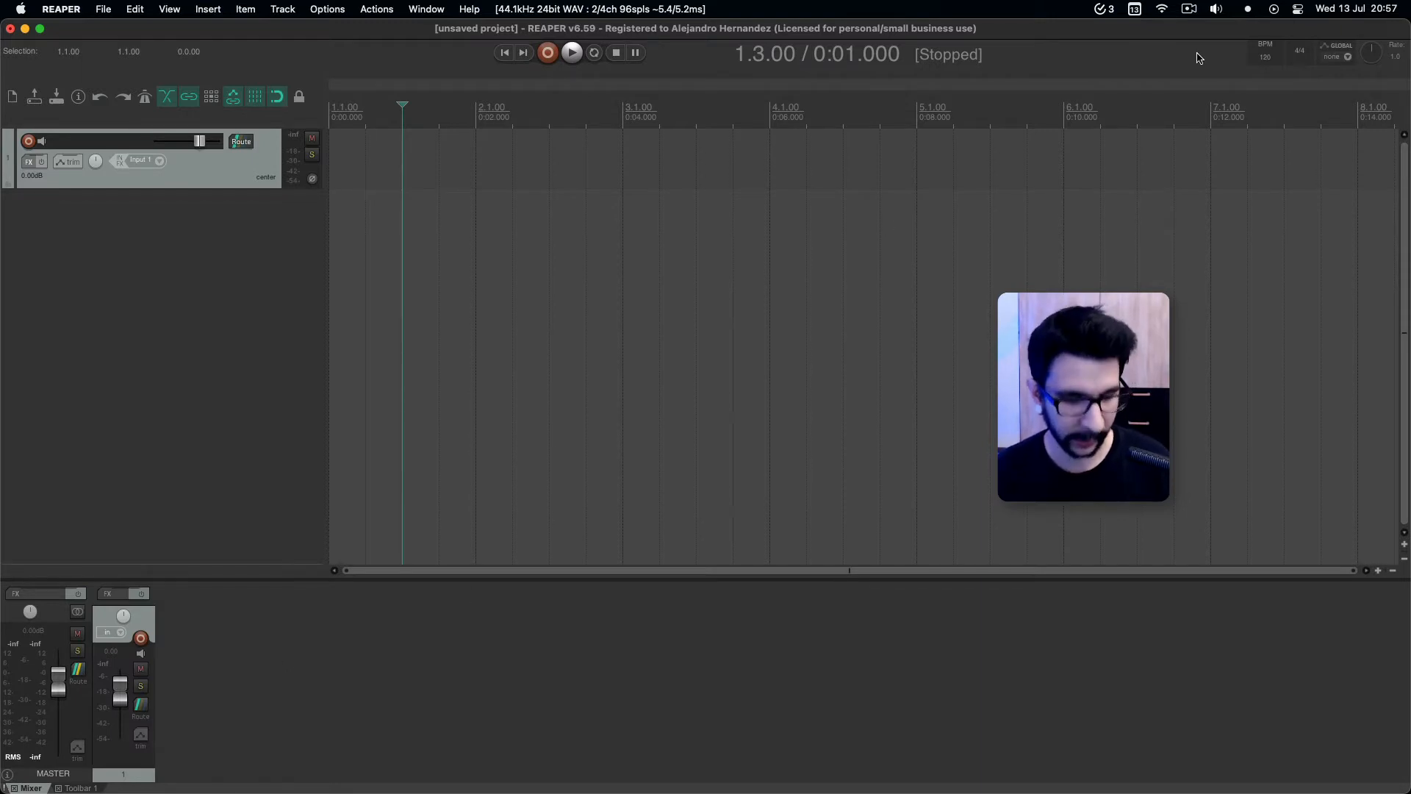
Open the Media Explorer, compare it with the other docked views, and dock it along the right side of the main window.
key("alt+super+x")
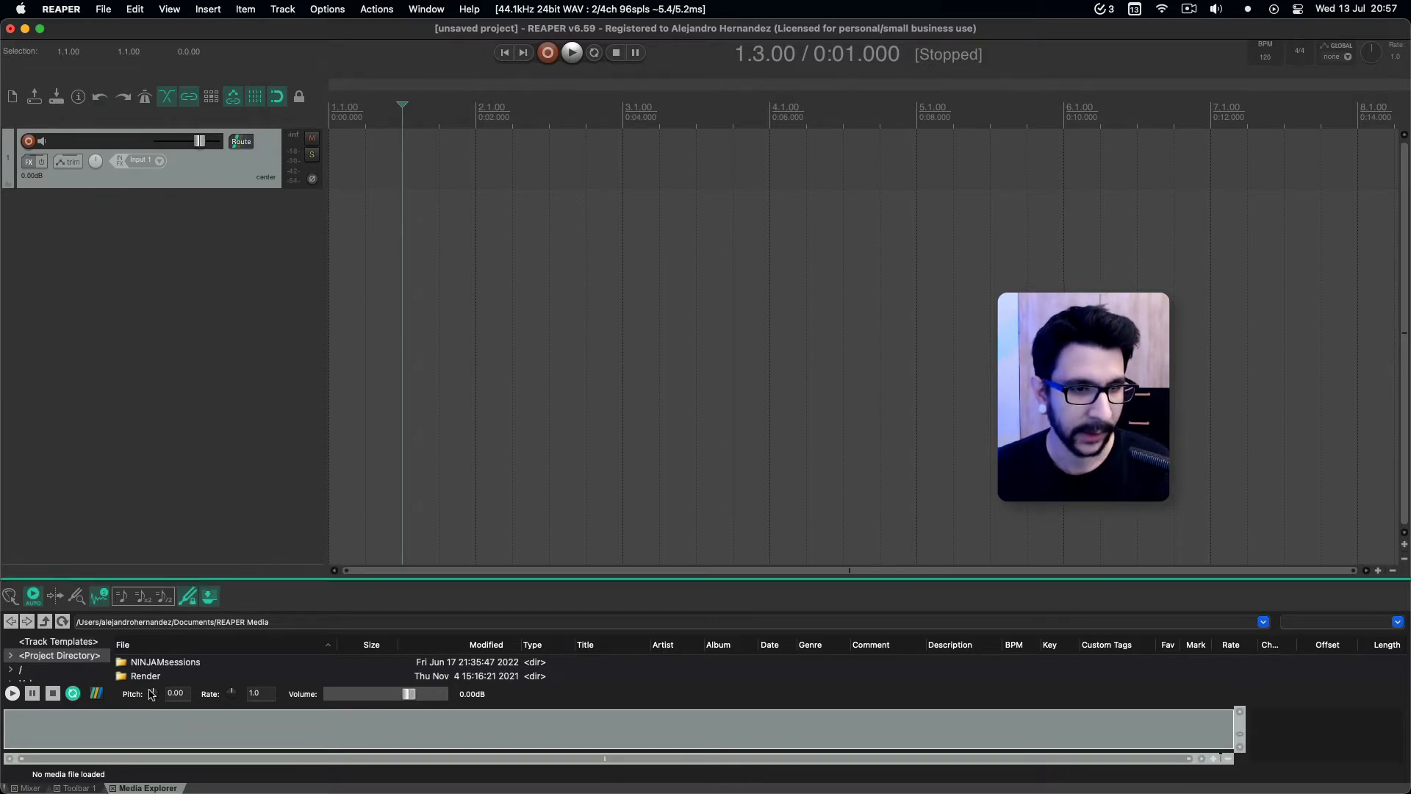
left_click(77, 788)
left_click(28, 788)
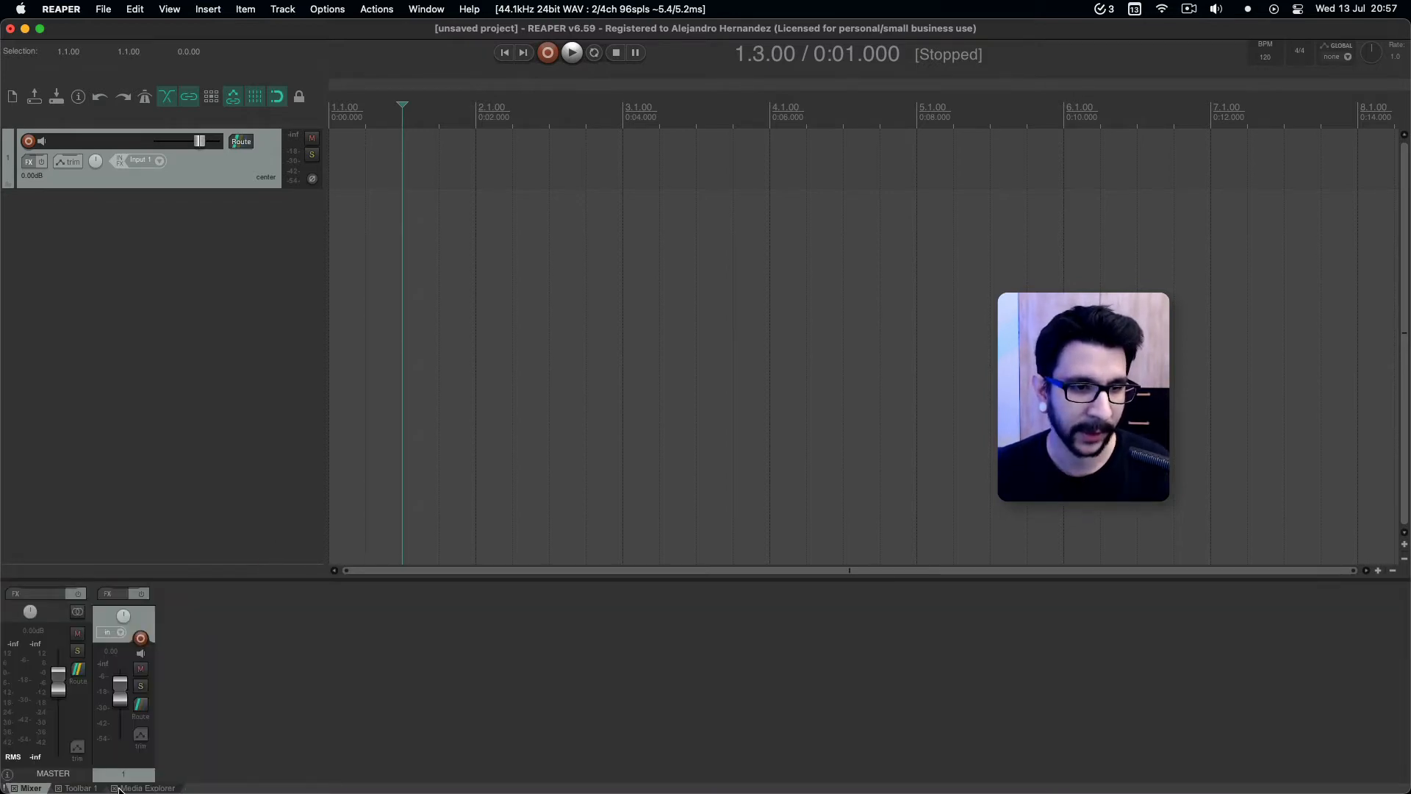
left_click(131, 788)
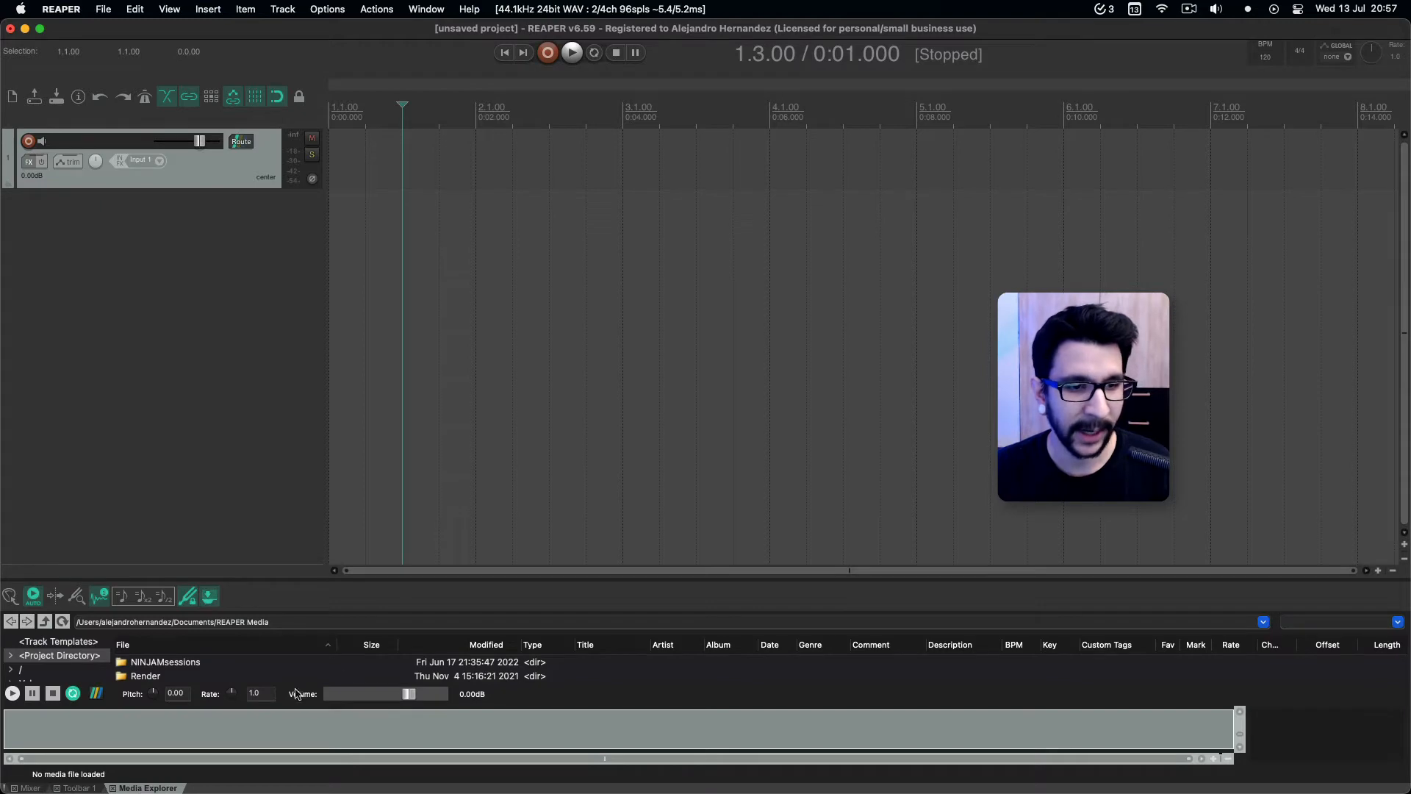
left_click_drag(296, 694, 1349, 70)
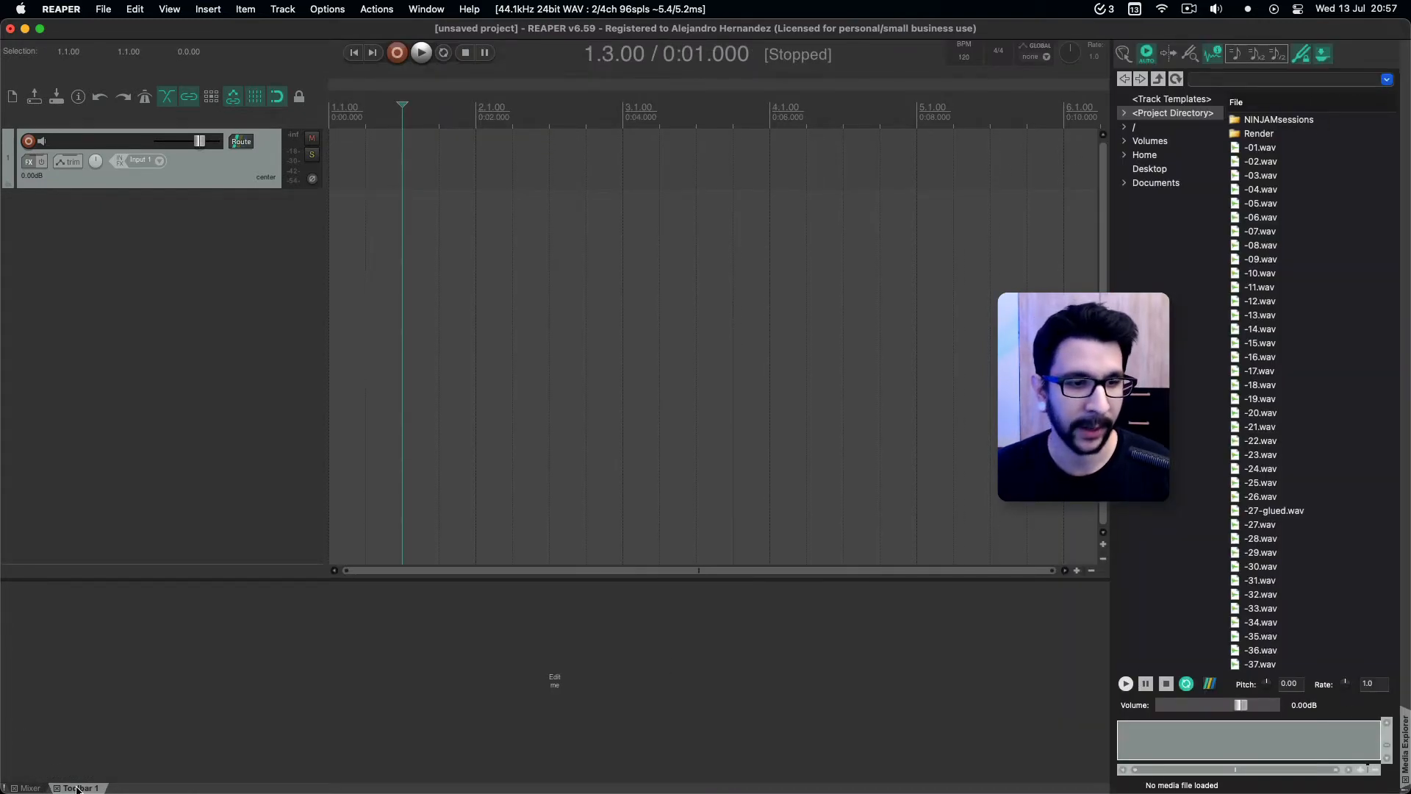
Dock Toolbar 1 along the left side as a narrow strip and make the mixer docker taller.
left_click_drag(77, 788, 20, 605)
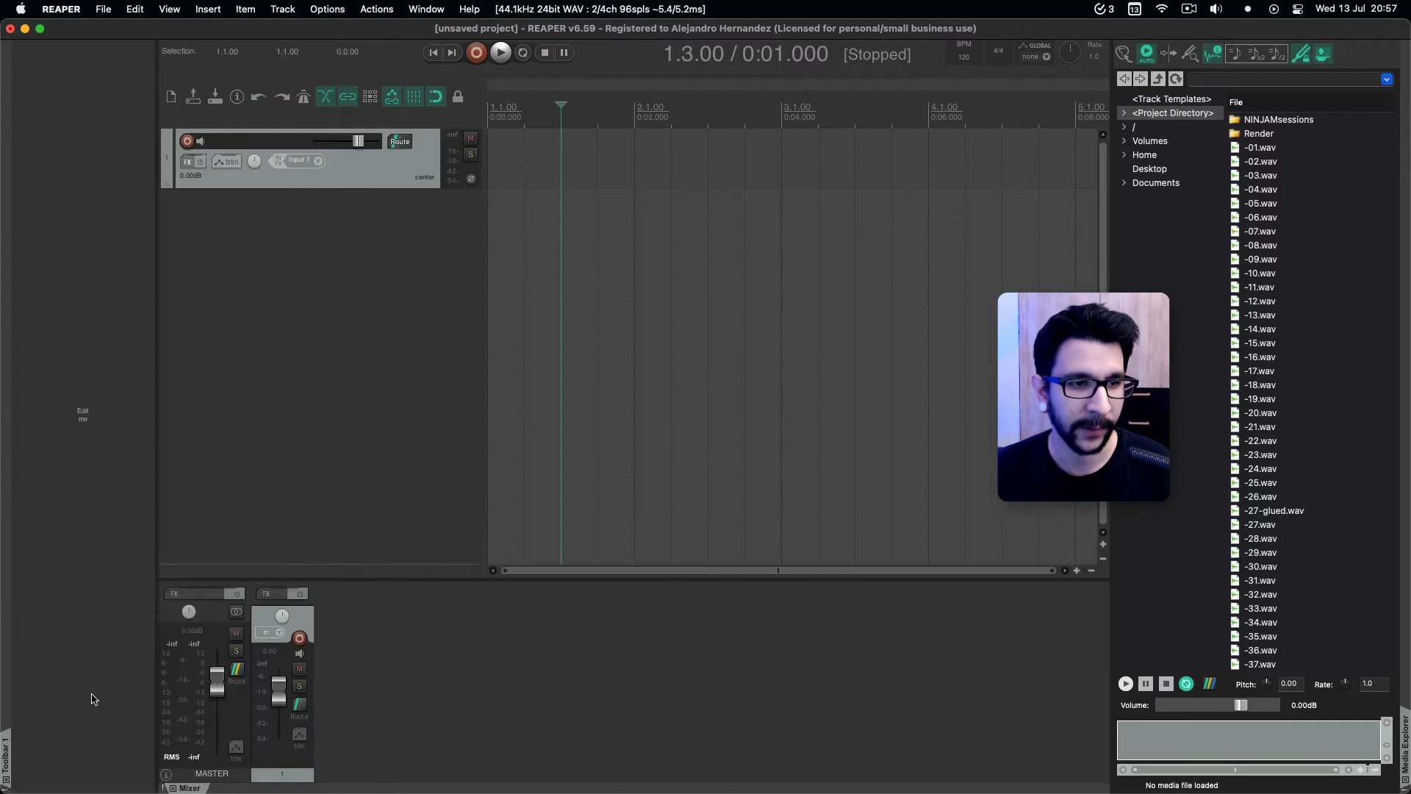
left_click_drag(156, 707, 77, 711)
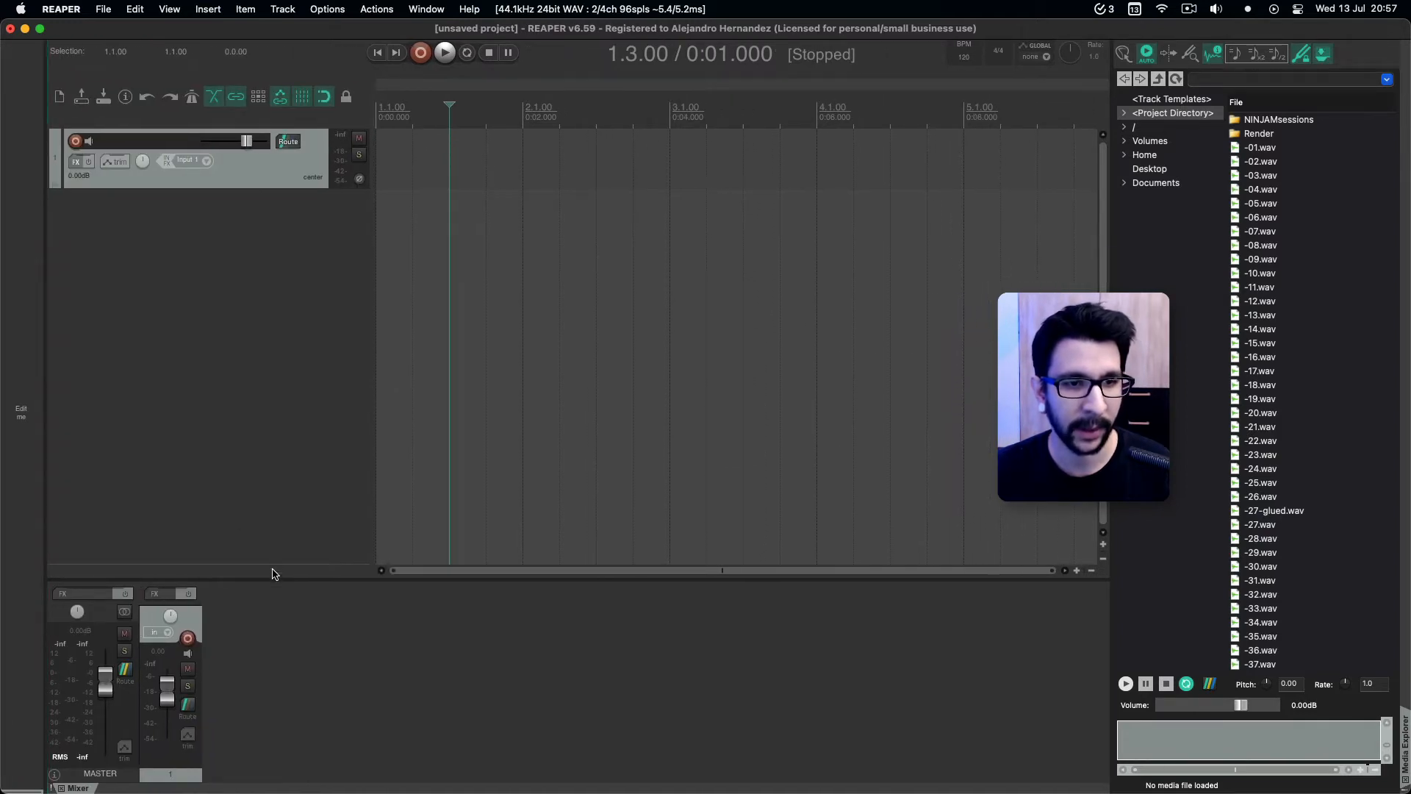
left_click_drag(275, 578, 276, 520)
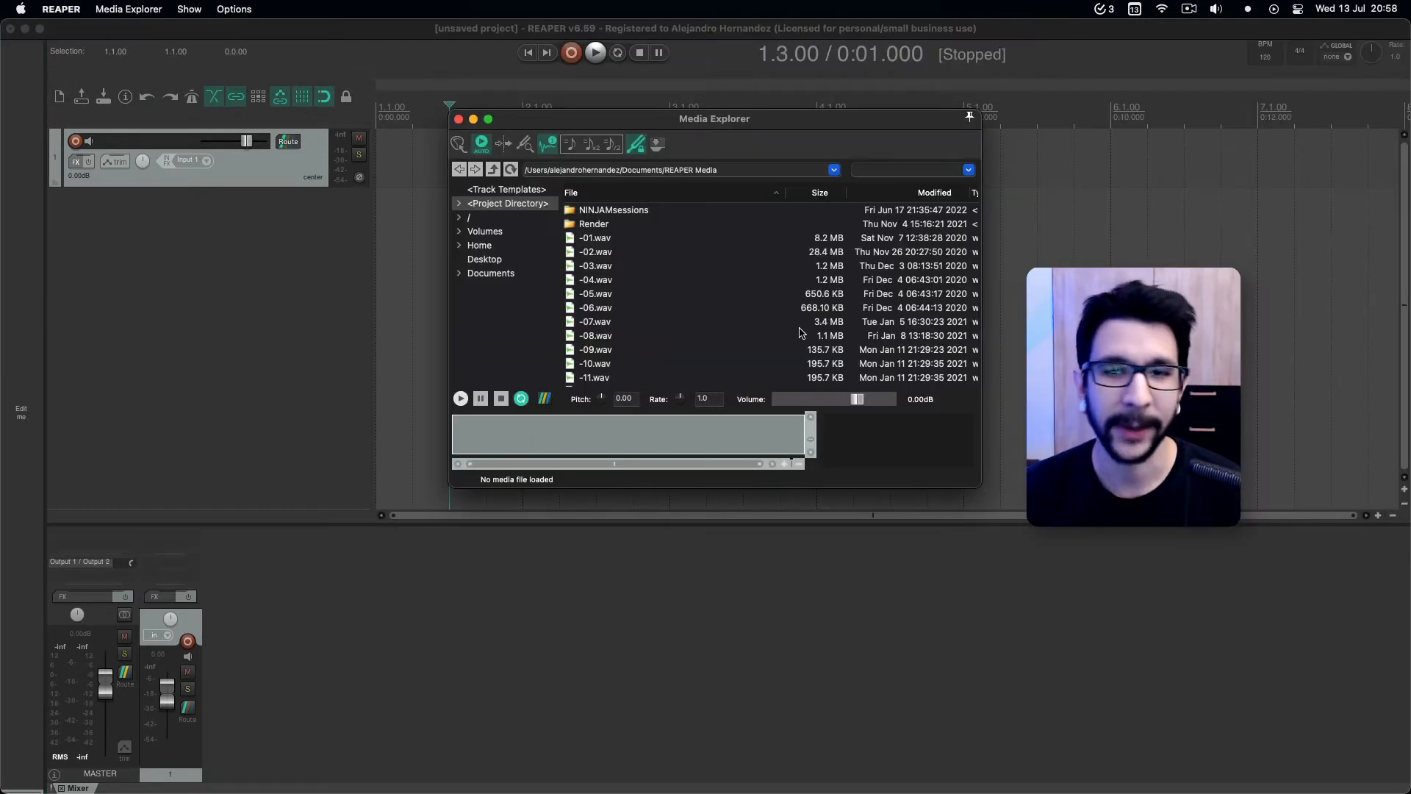
Dock the floating Media Explorer window in the docker.
right_click(863, 483)
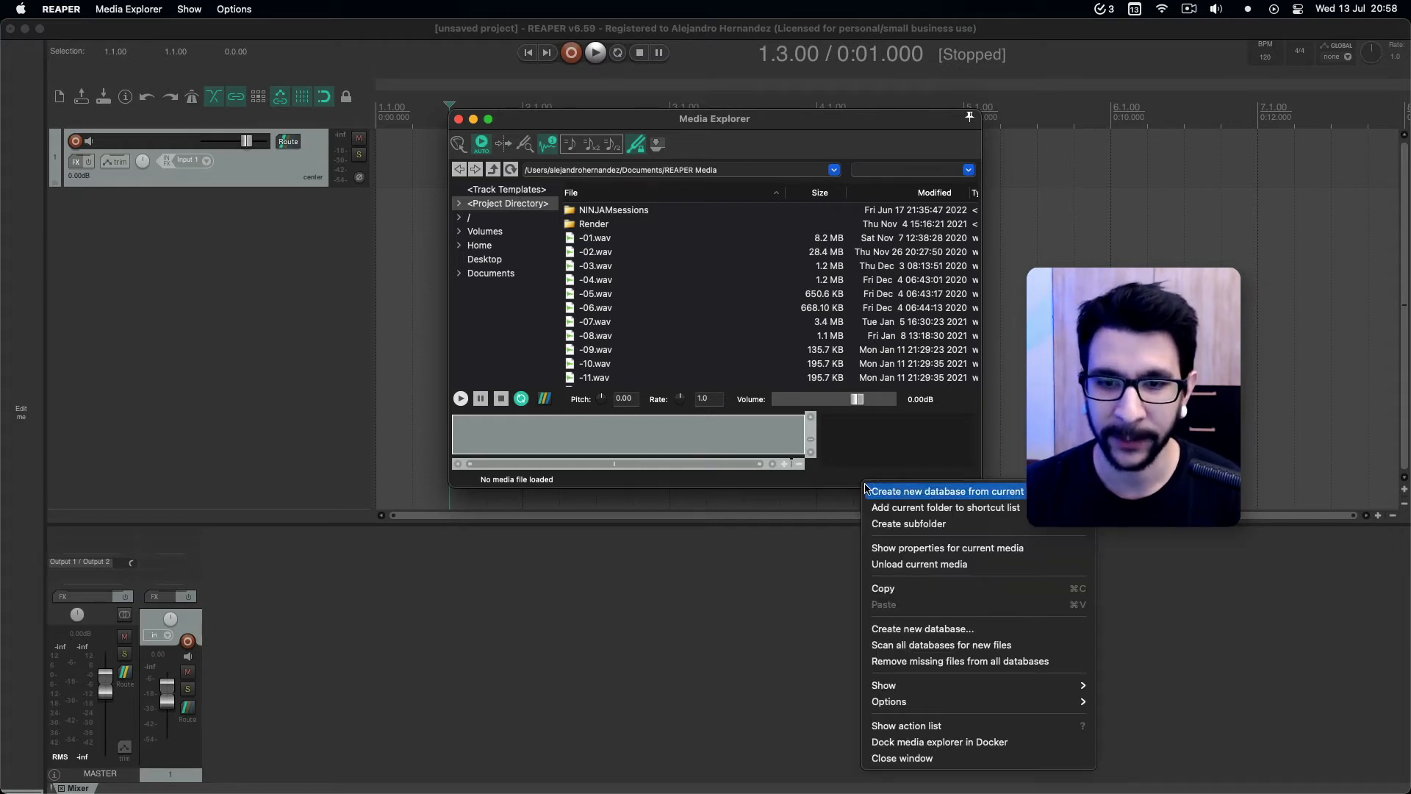
left_click(928, 743)
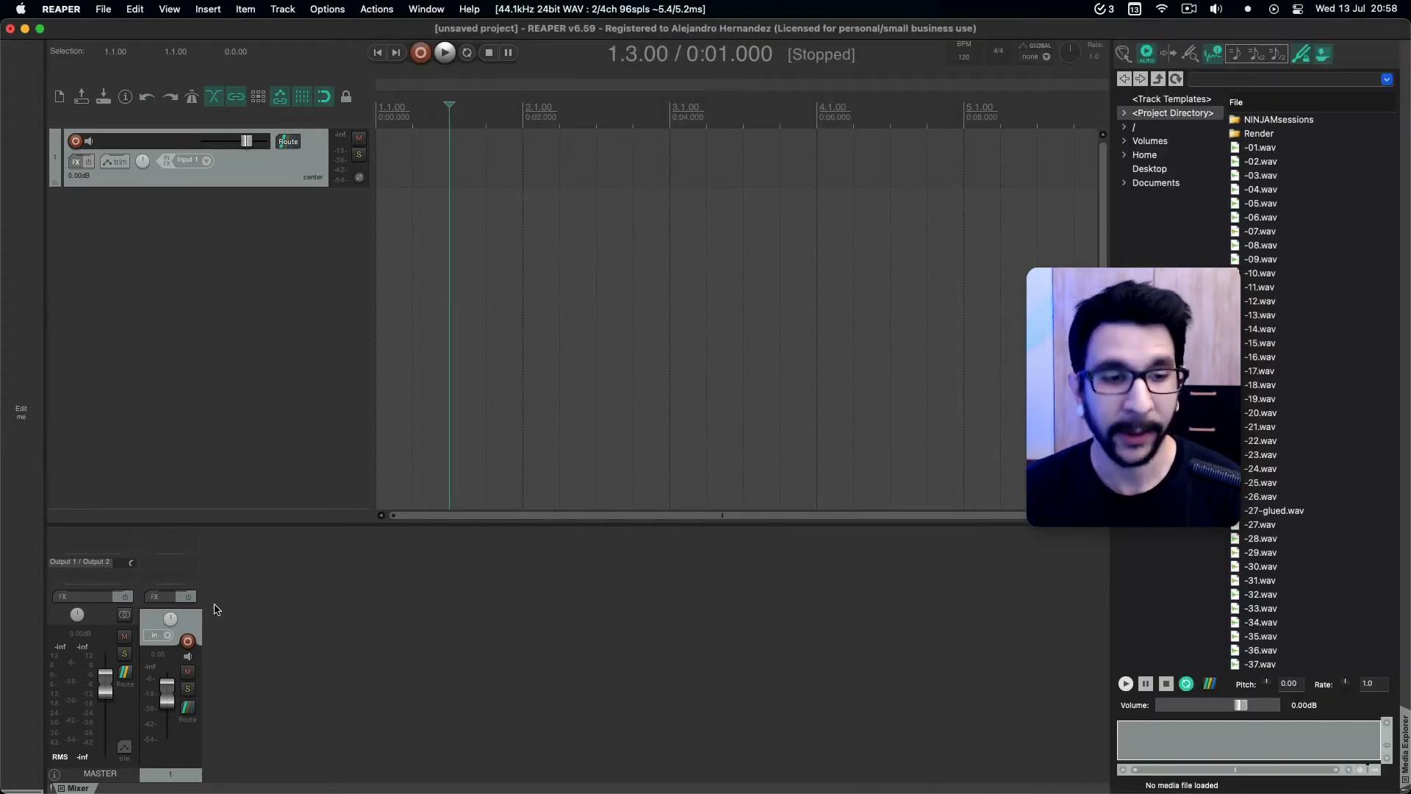
View the routing settings of track 1 from its mixer strip and close them.
left_click(184, 574)
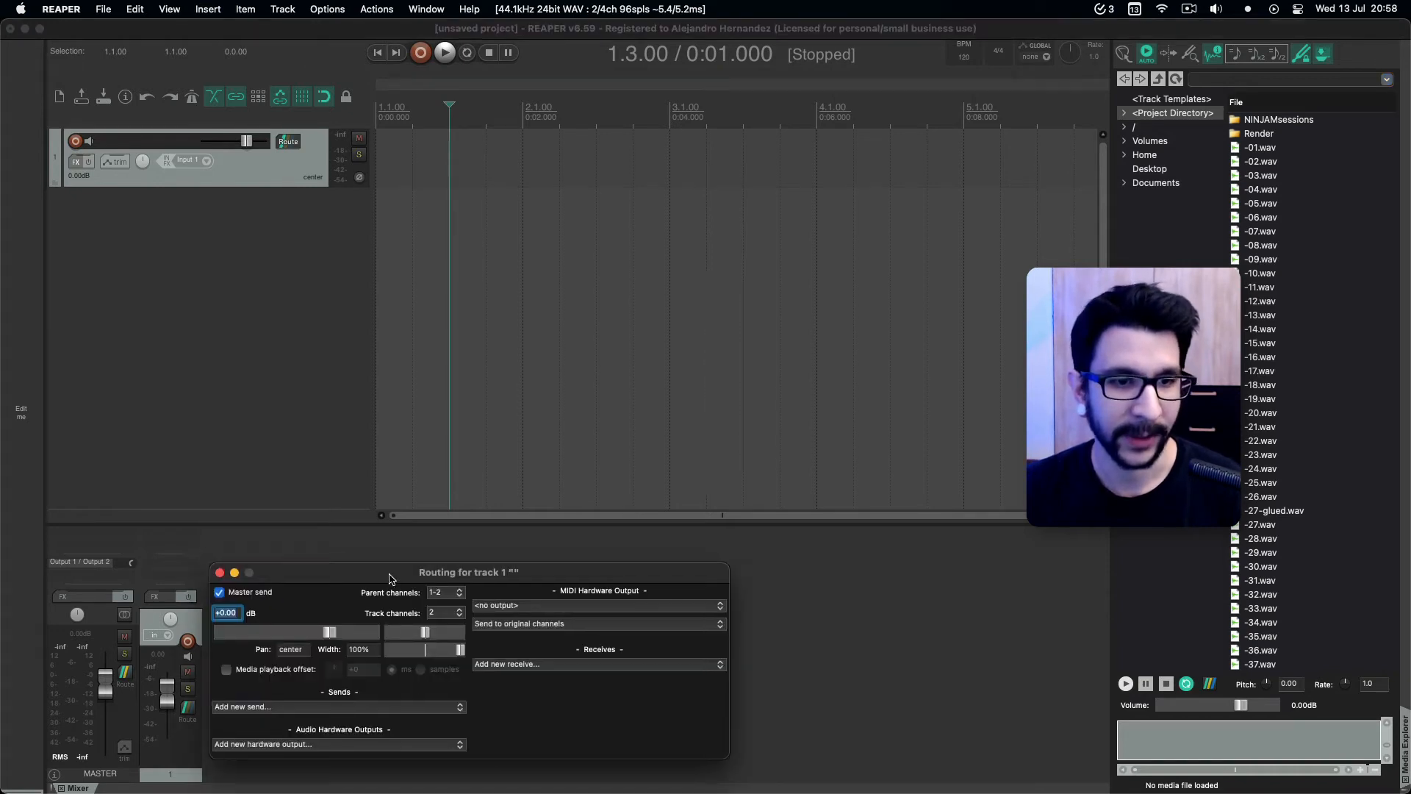
left_click_drag(390, 578, 432, 517)
left_click(262, 512)
Open the FX browser for track 1 from its mixer strip and dock it in the docker.
left_click(189, 544)
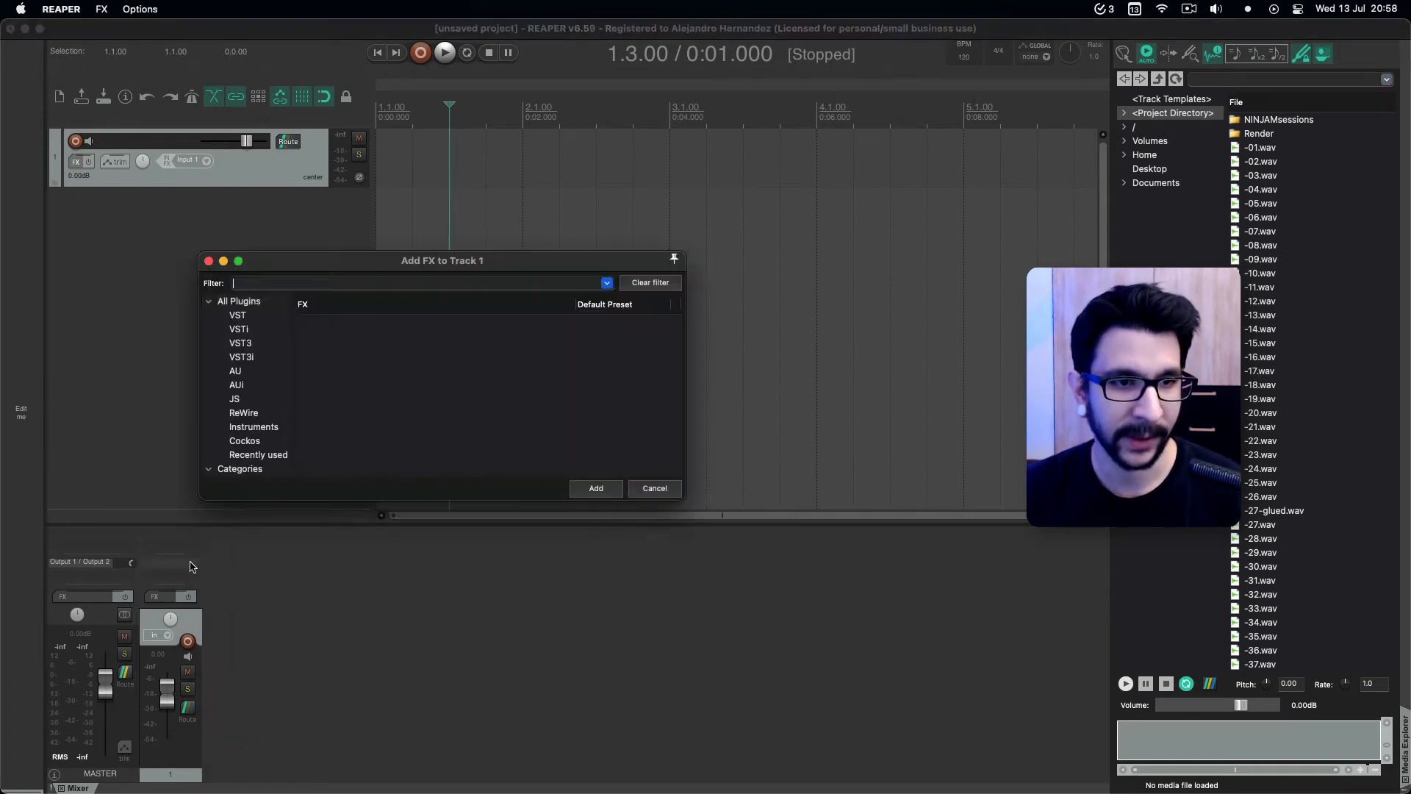
left_click(209, 261)
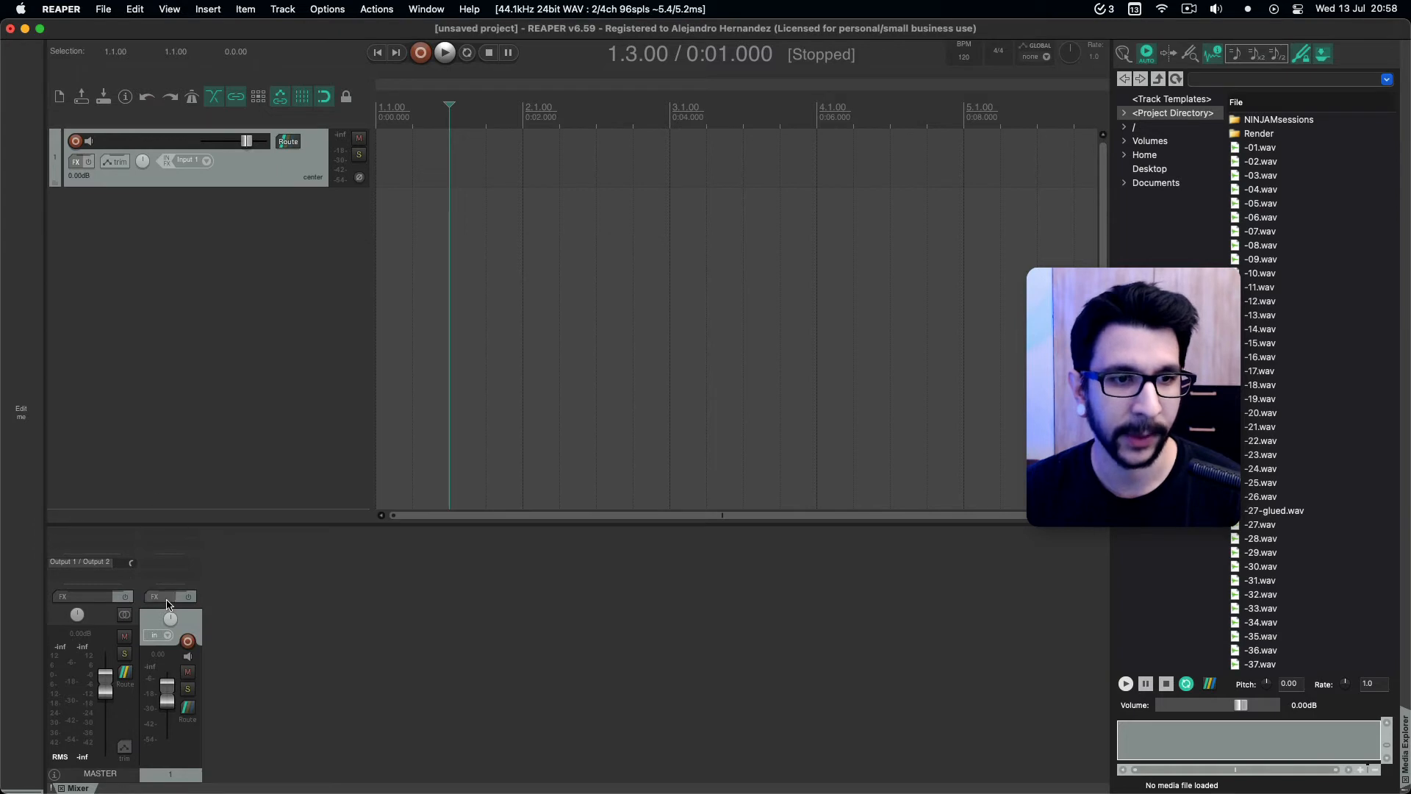
left_click(158, 596)
left_click_drag(412, 269, 539, 287)
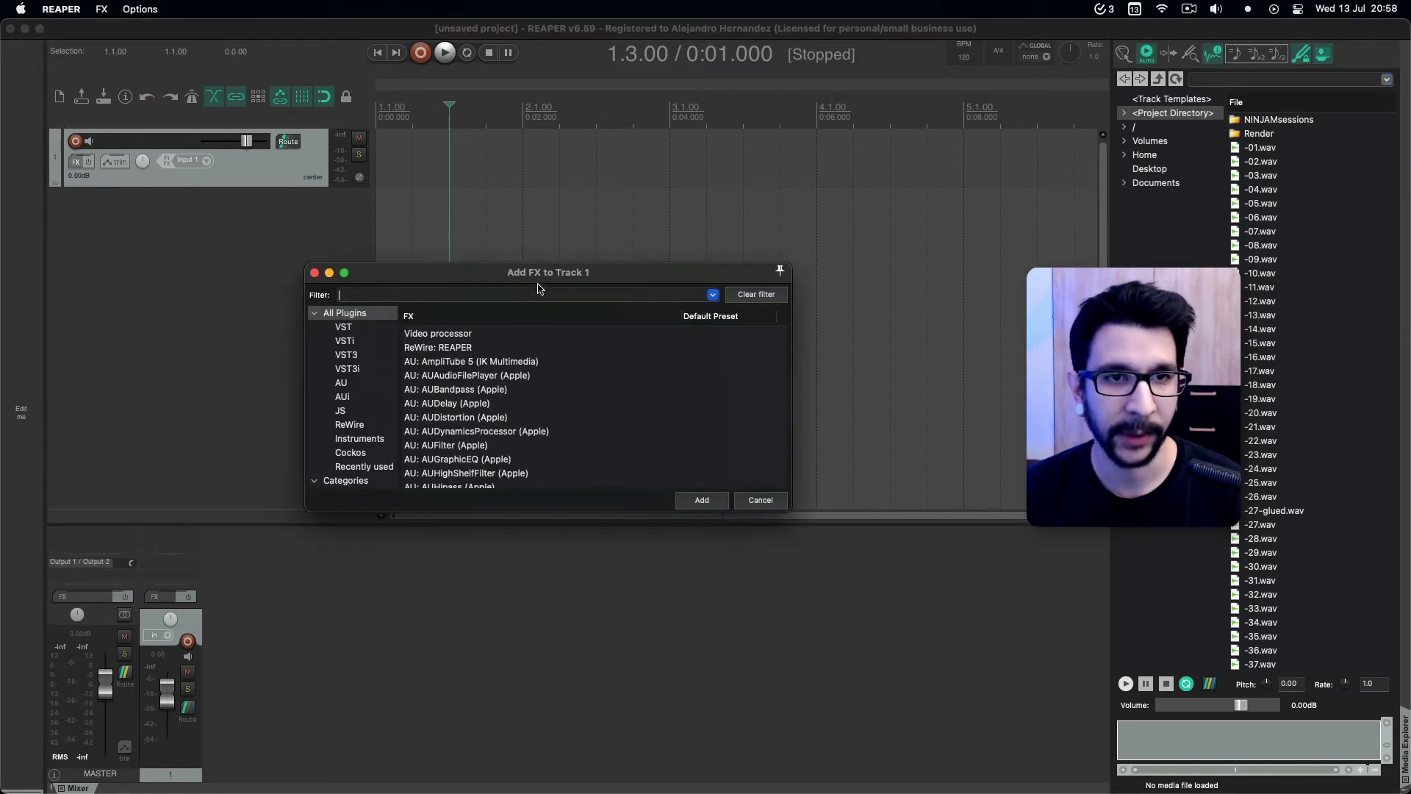
right_click(319, 298)
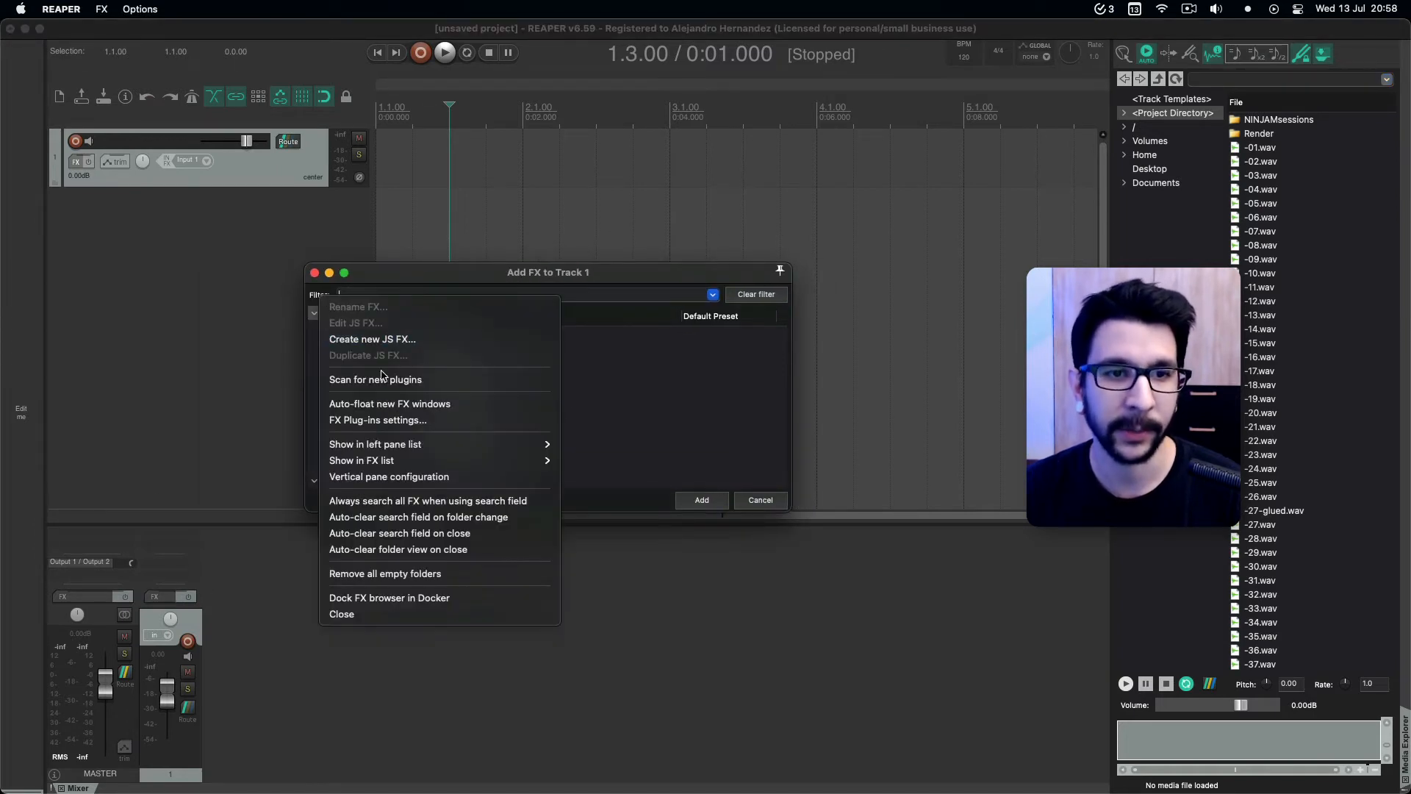
left_click(387, 599)
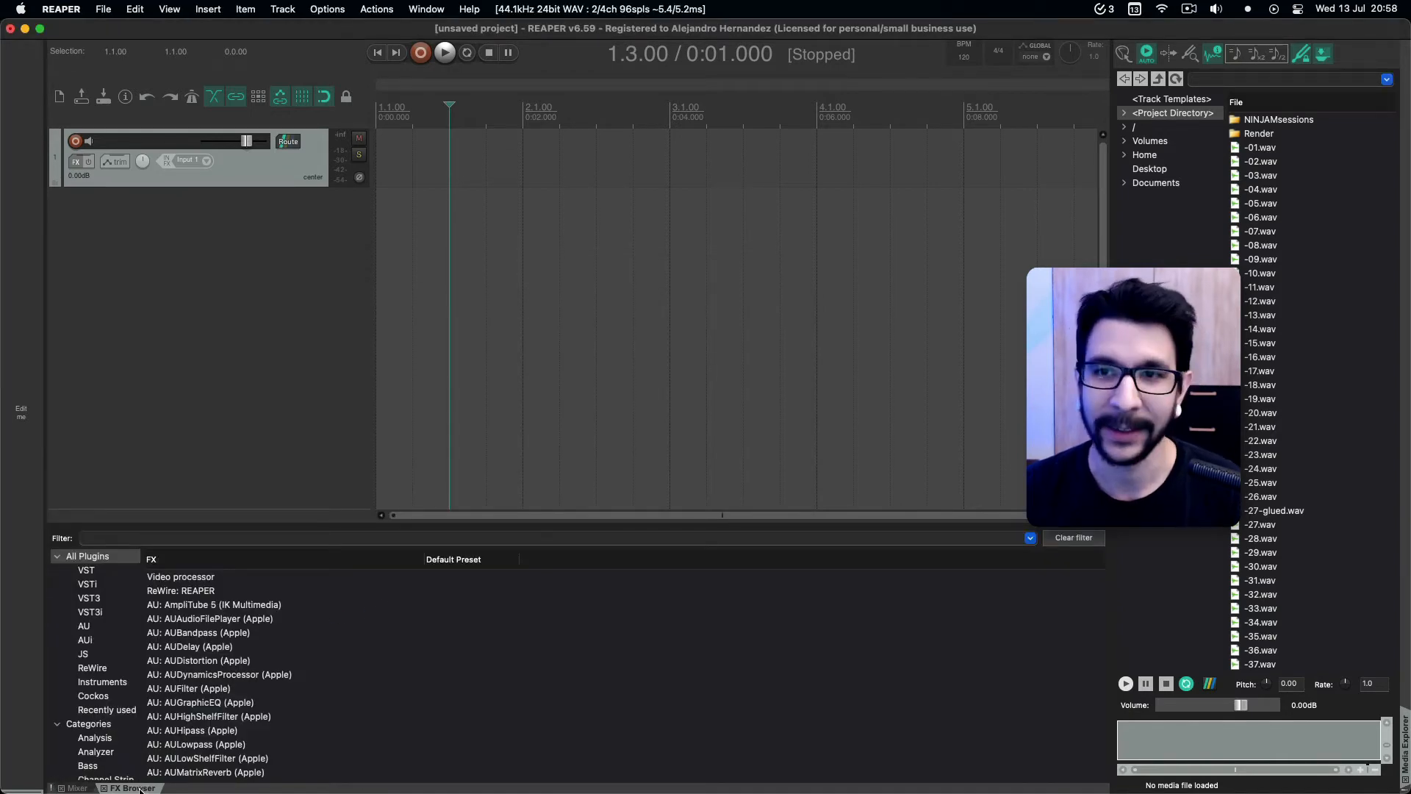
Move the FX Browser into the docker on the right side of the main window, above the Media Explorer.
key("F7")
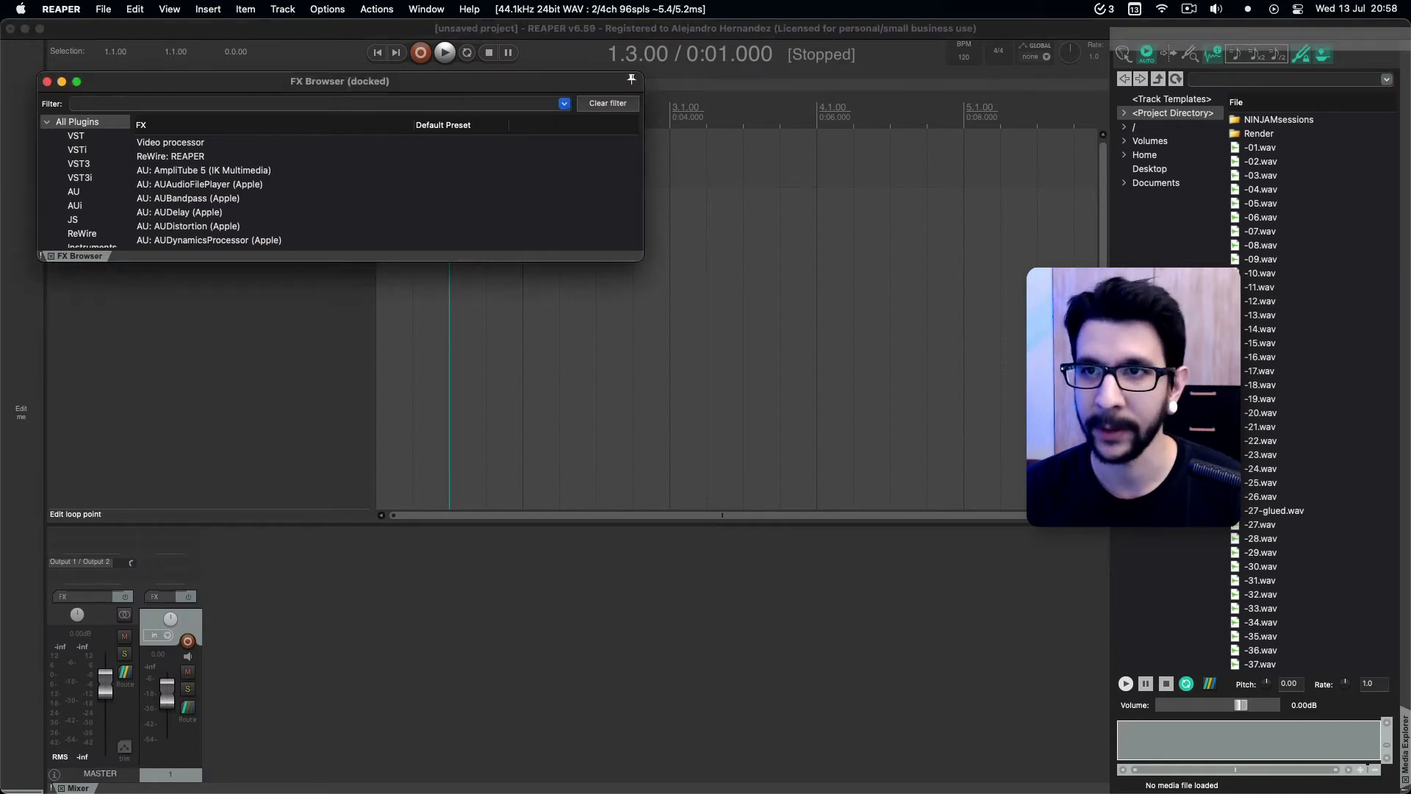
left_click_drag(79, 255, 1260, 40)
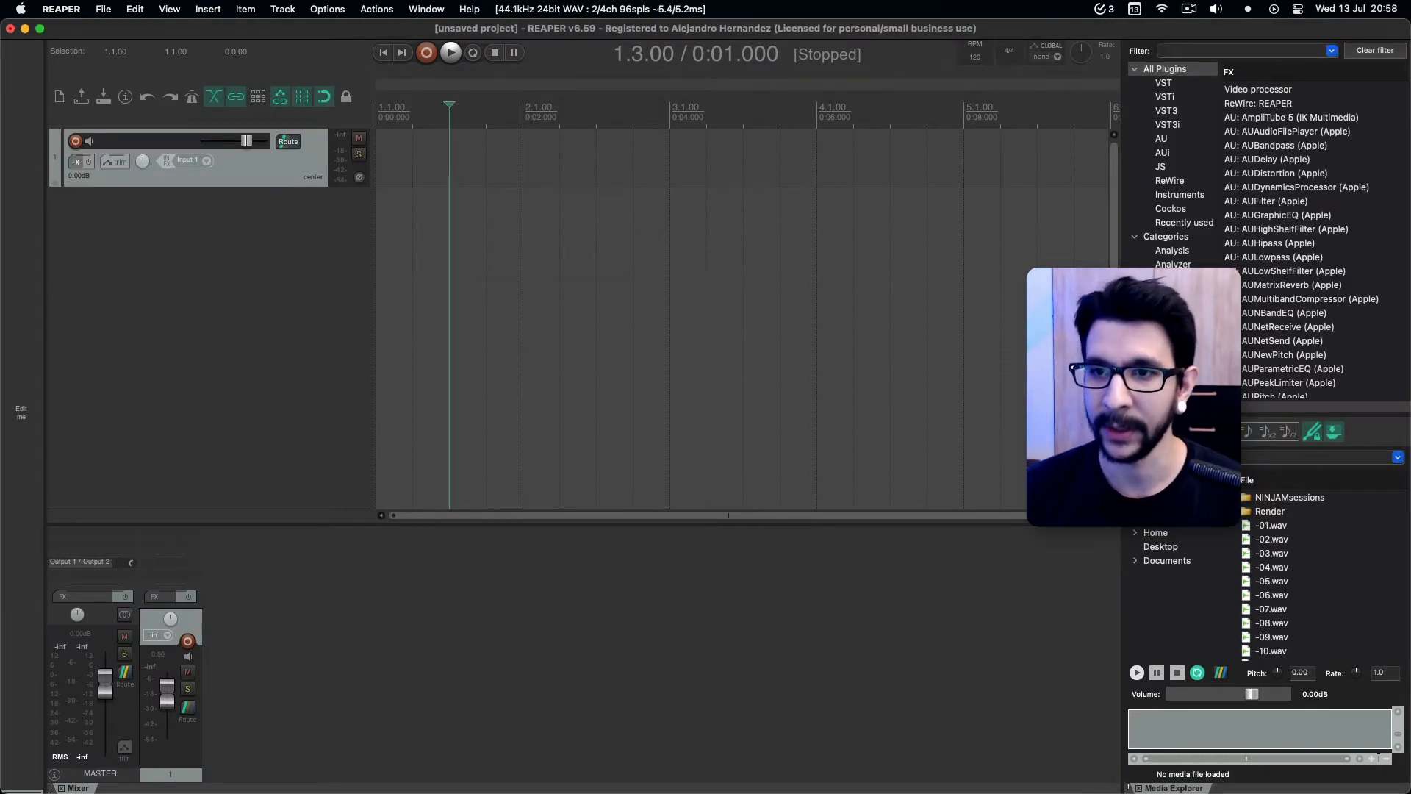
left_click(1239, 146)
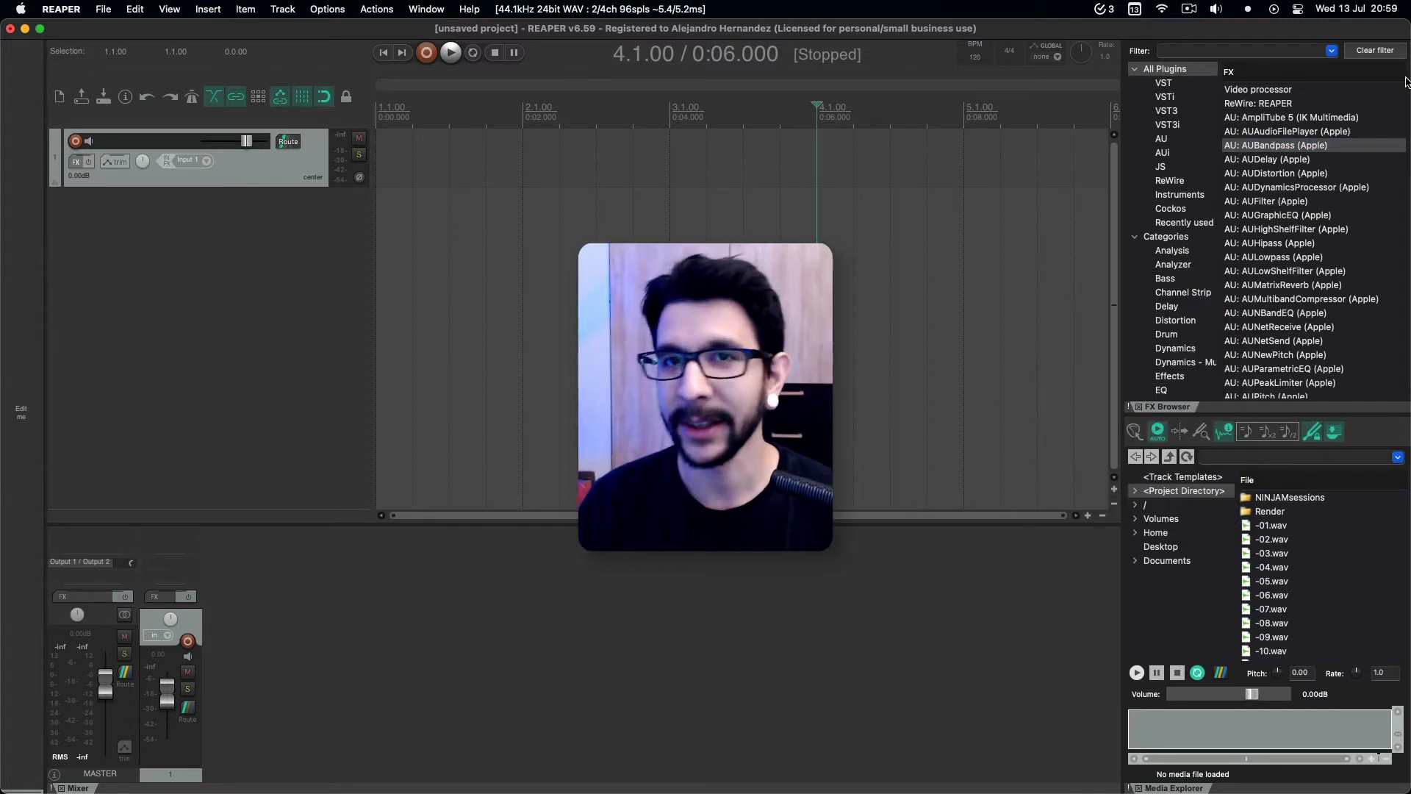
left_click(456, 240)
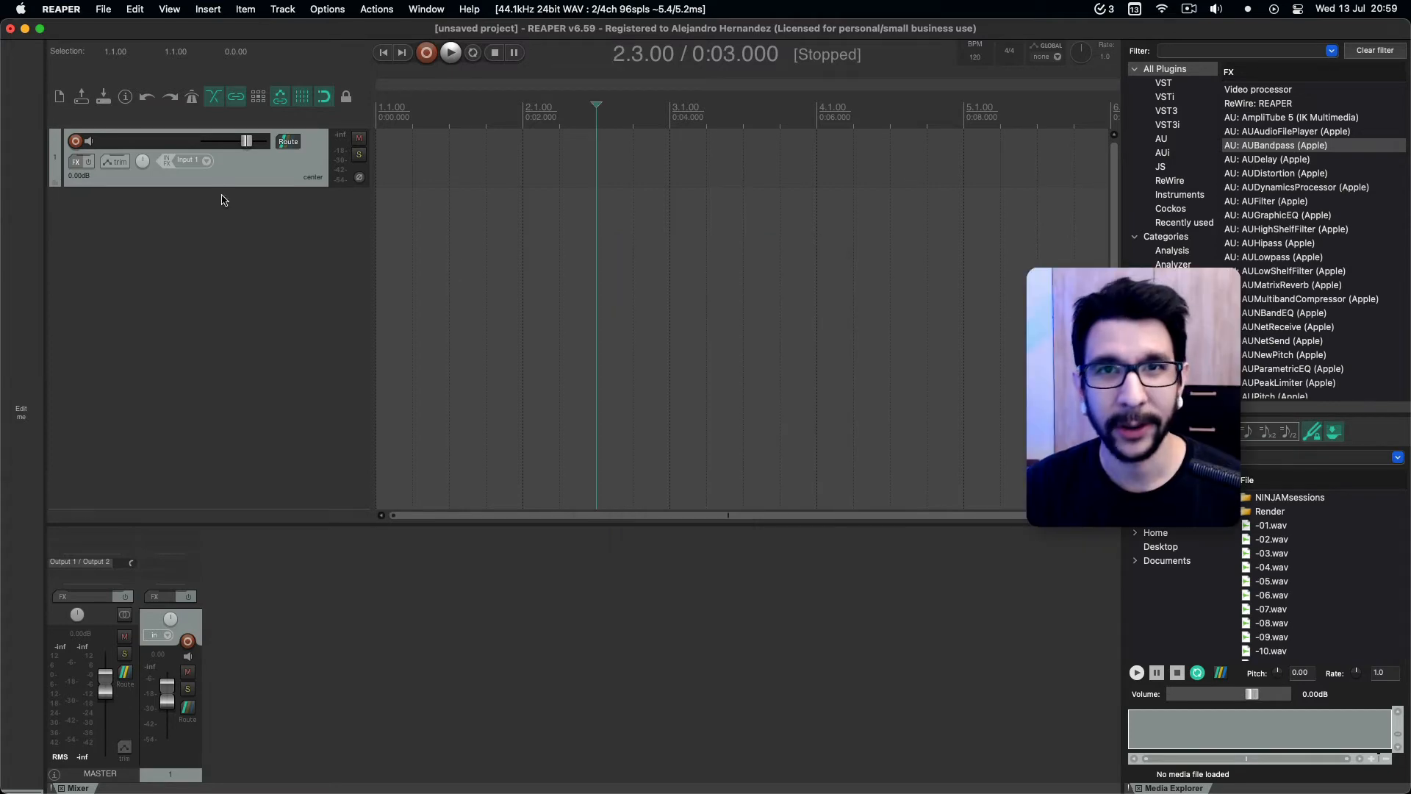
Save the current window arrangement as windows screenset 1 with the name "Default".
left_click(170, 9)
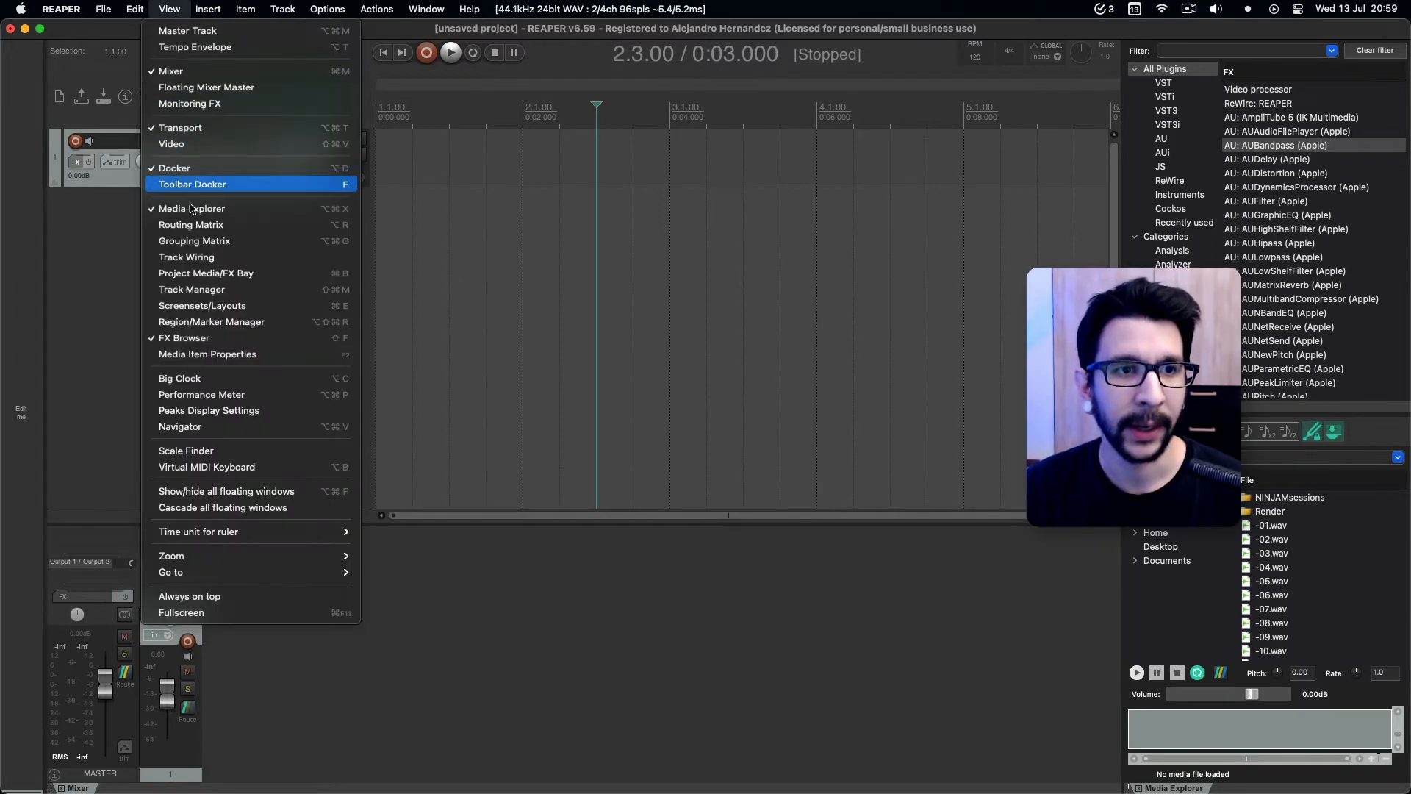
left_click(199, 309)
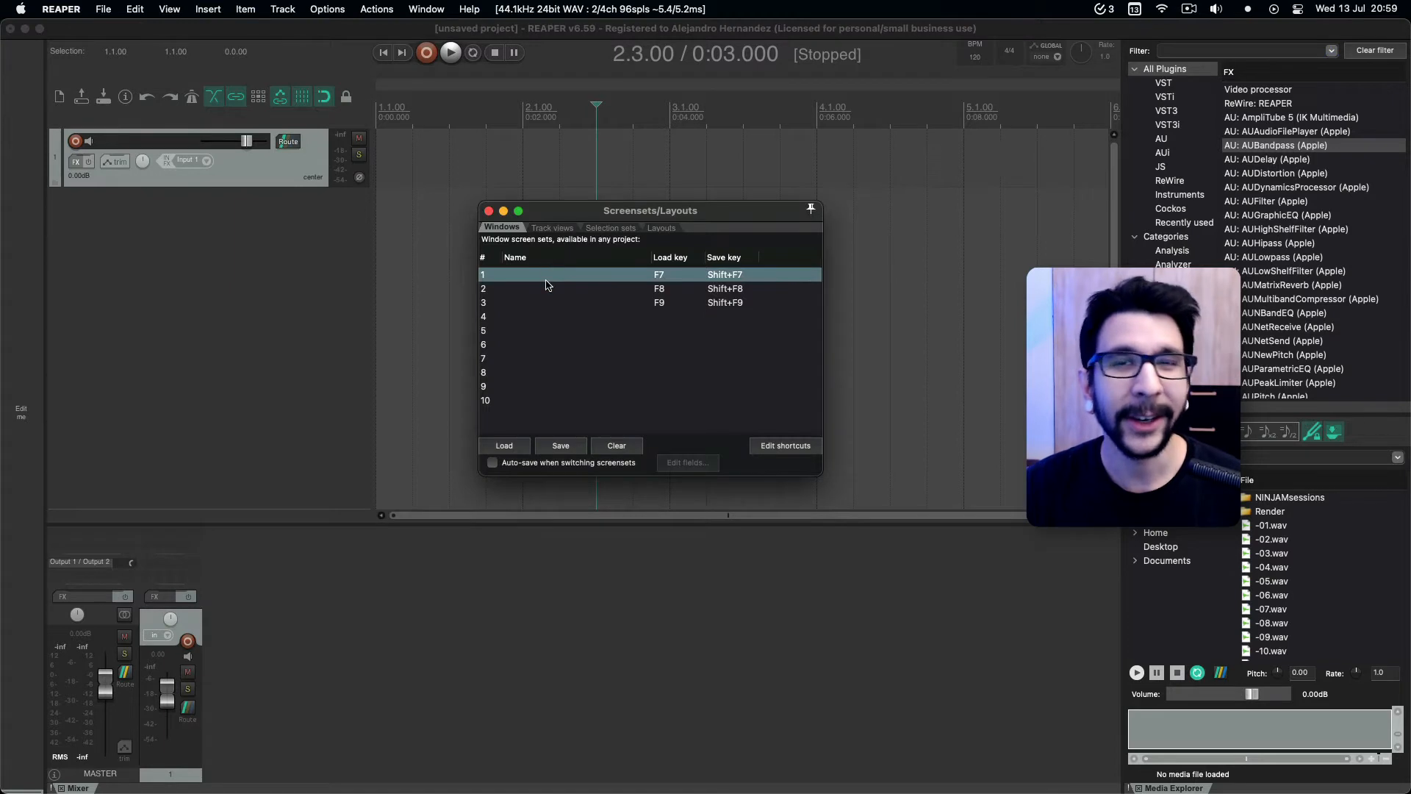
left_click(527, 403)
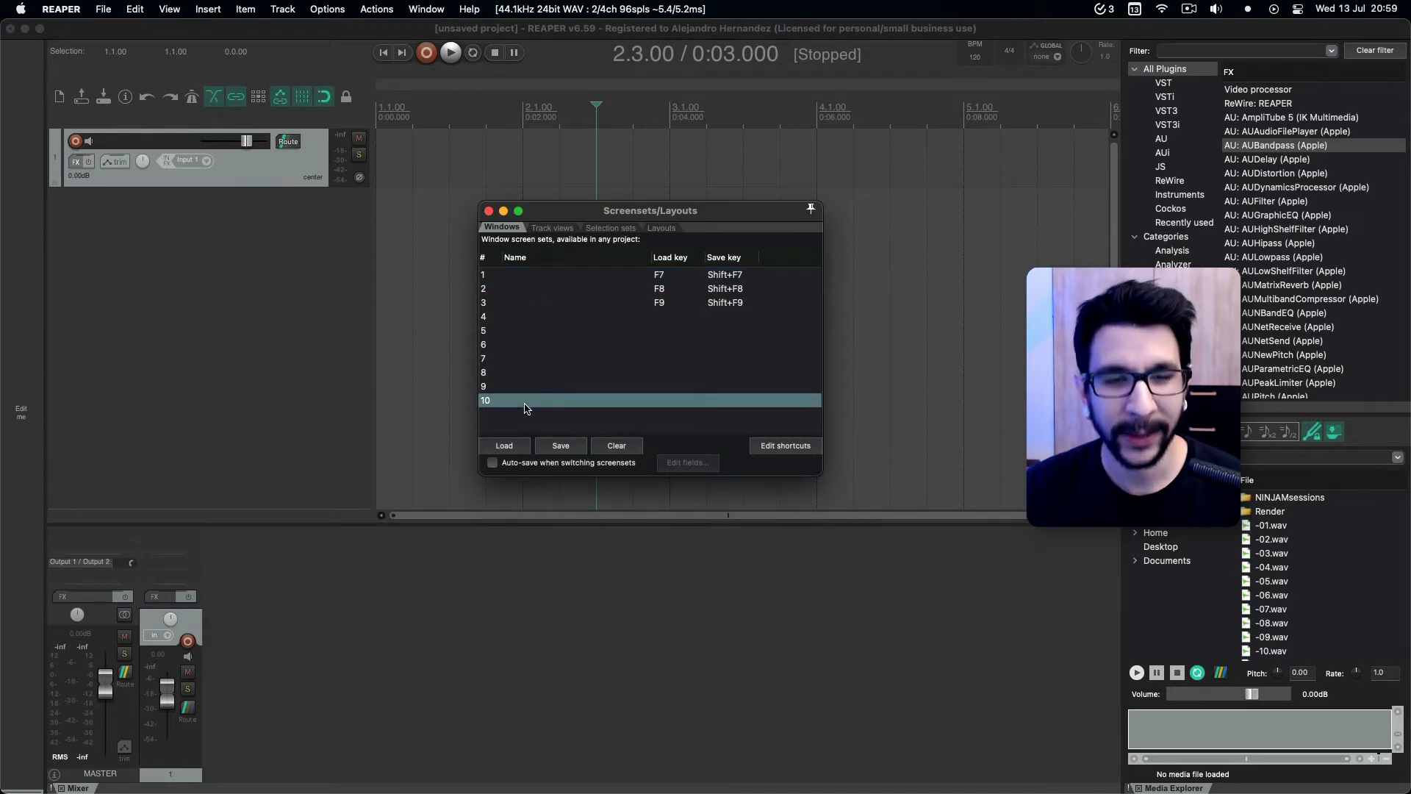
left_click(531, 276)
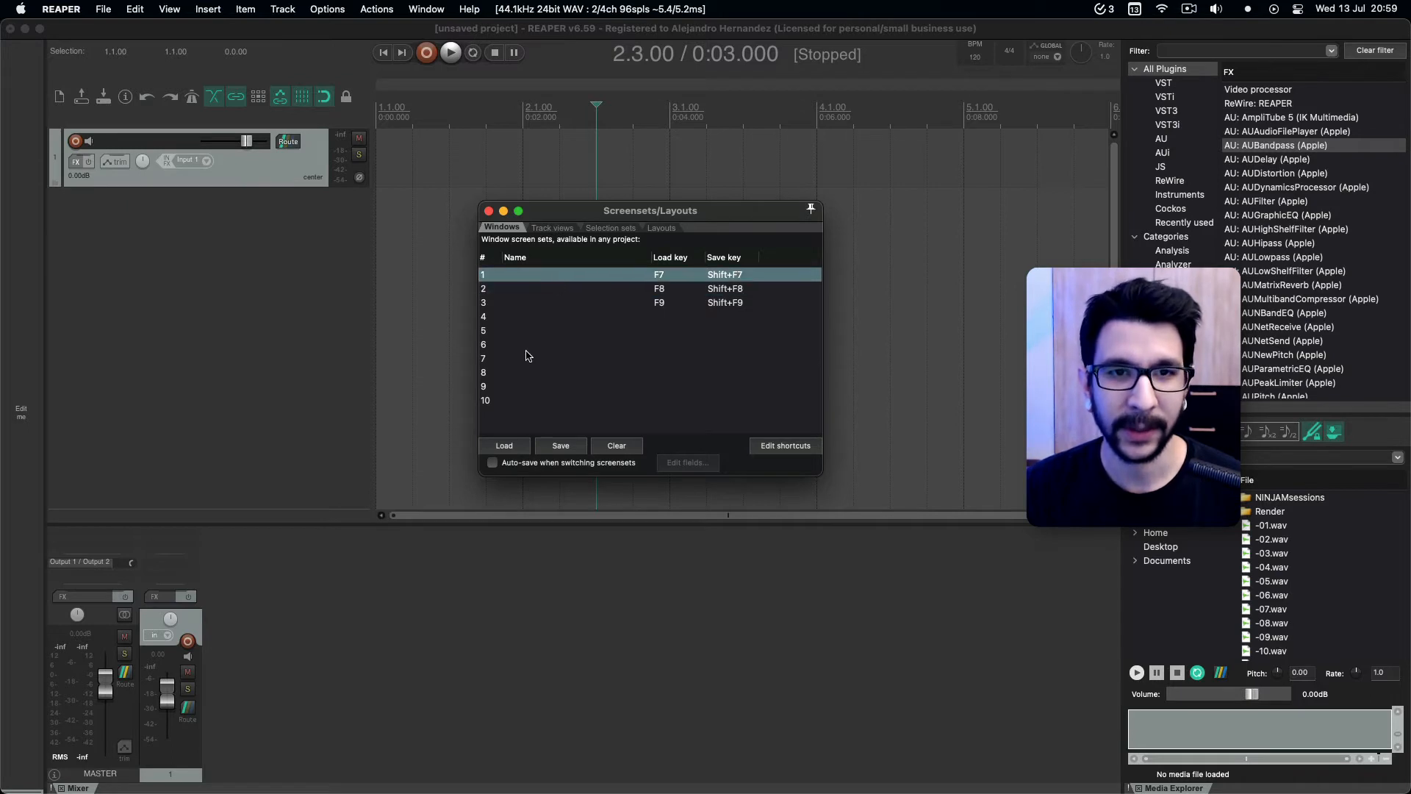
left_click(558, 446)
type("Defa")
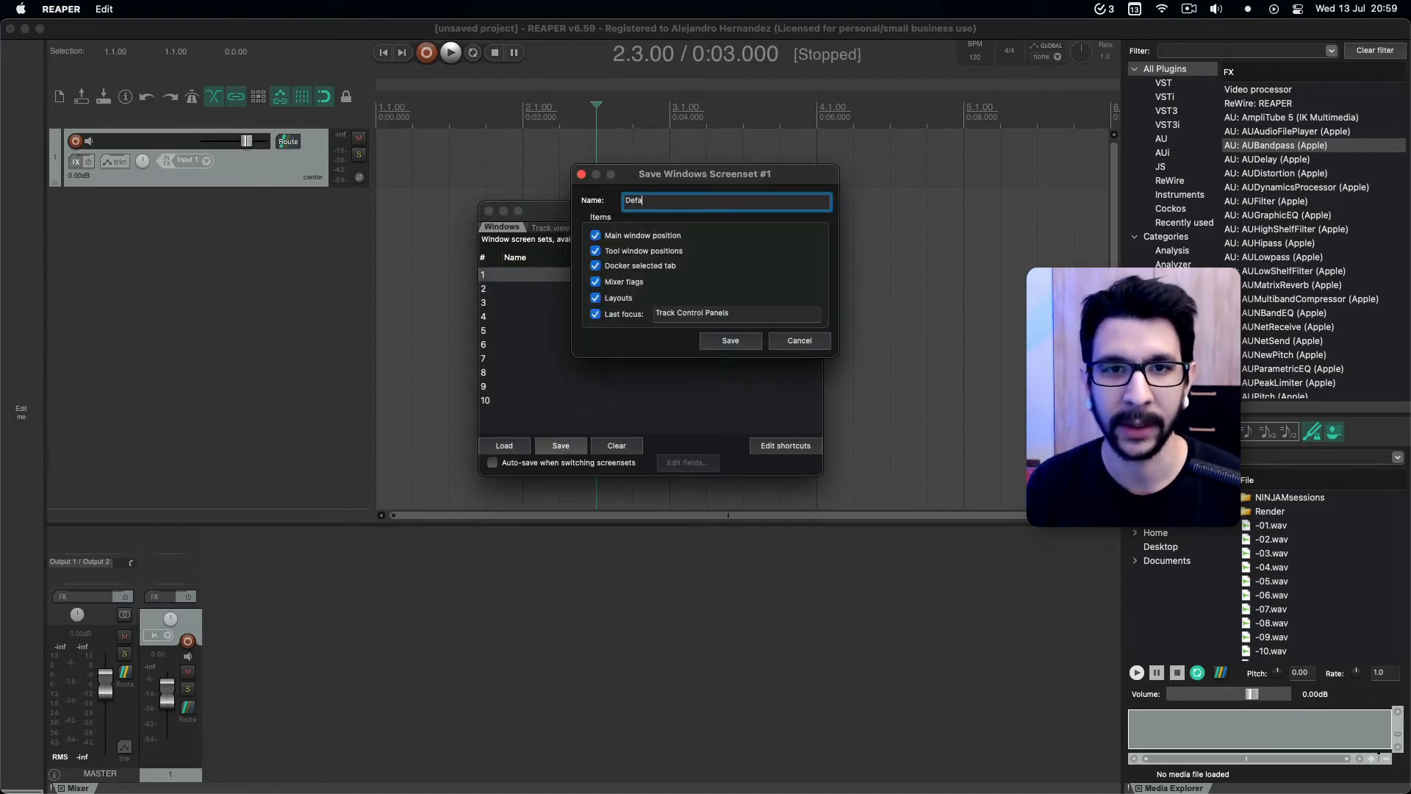
type("ult")
key("Return")
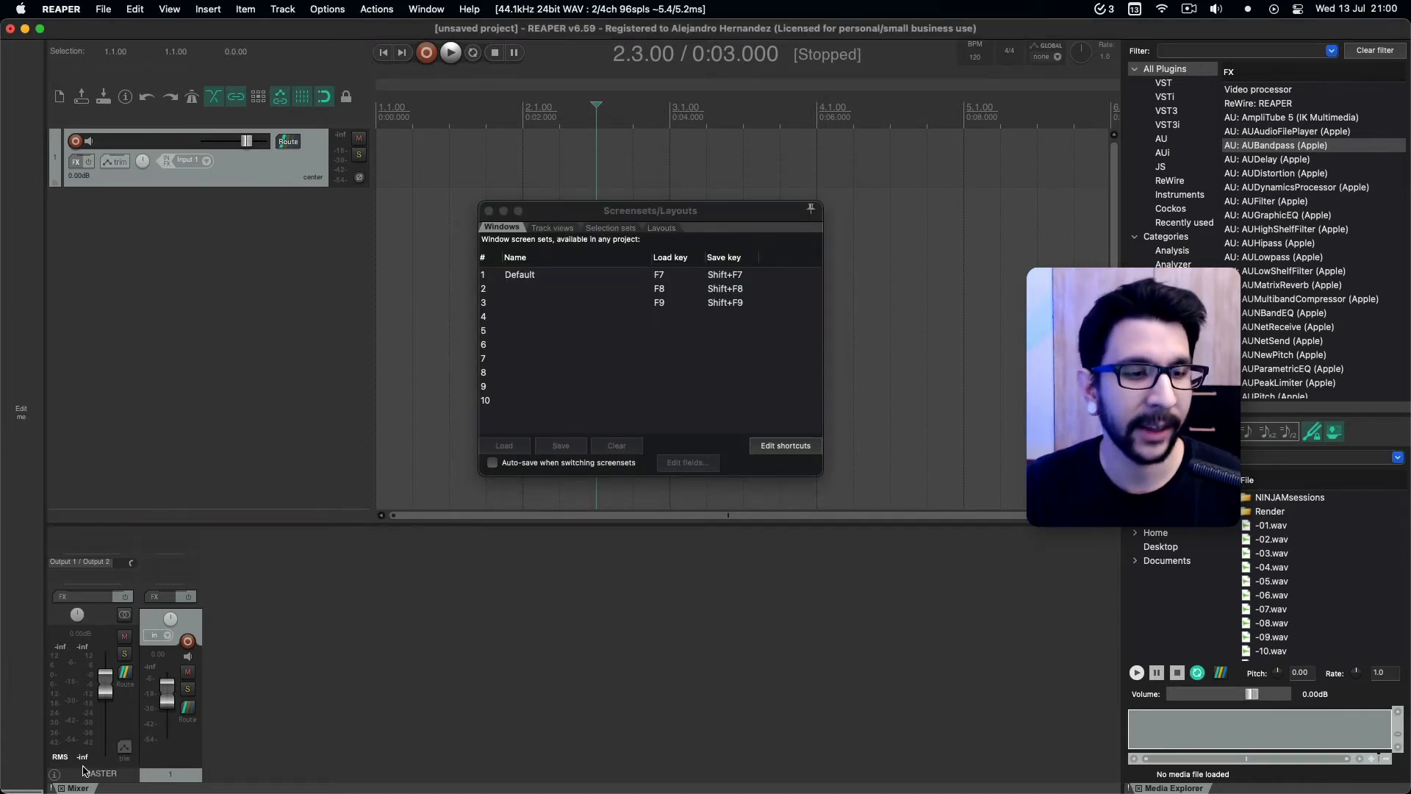
Dock the mixer along the left side of the main window, widen it, and close the toolbar docked beneath it.
left_click_drag(86, 789, 30, 398)
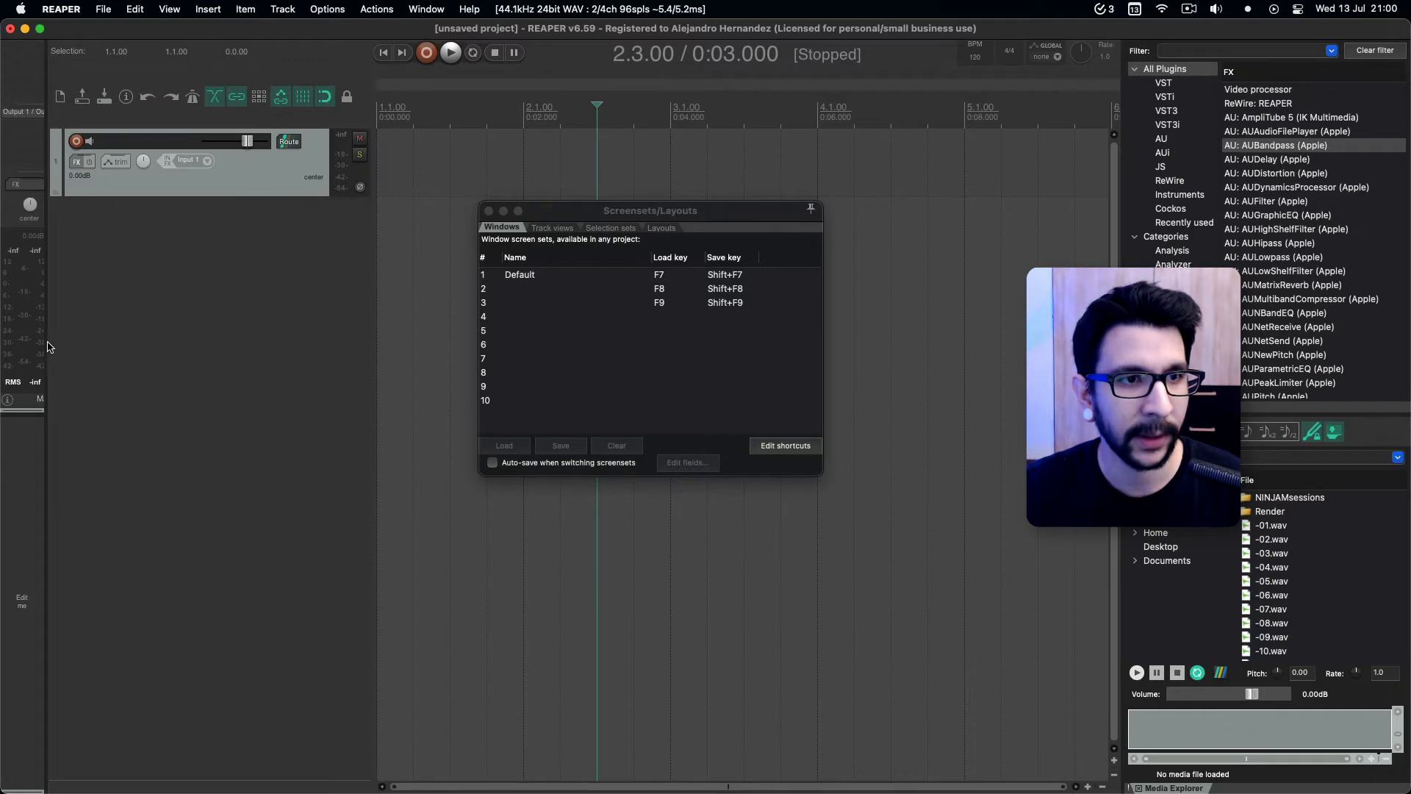
left_click_drag(45, 339, 101, 337)
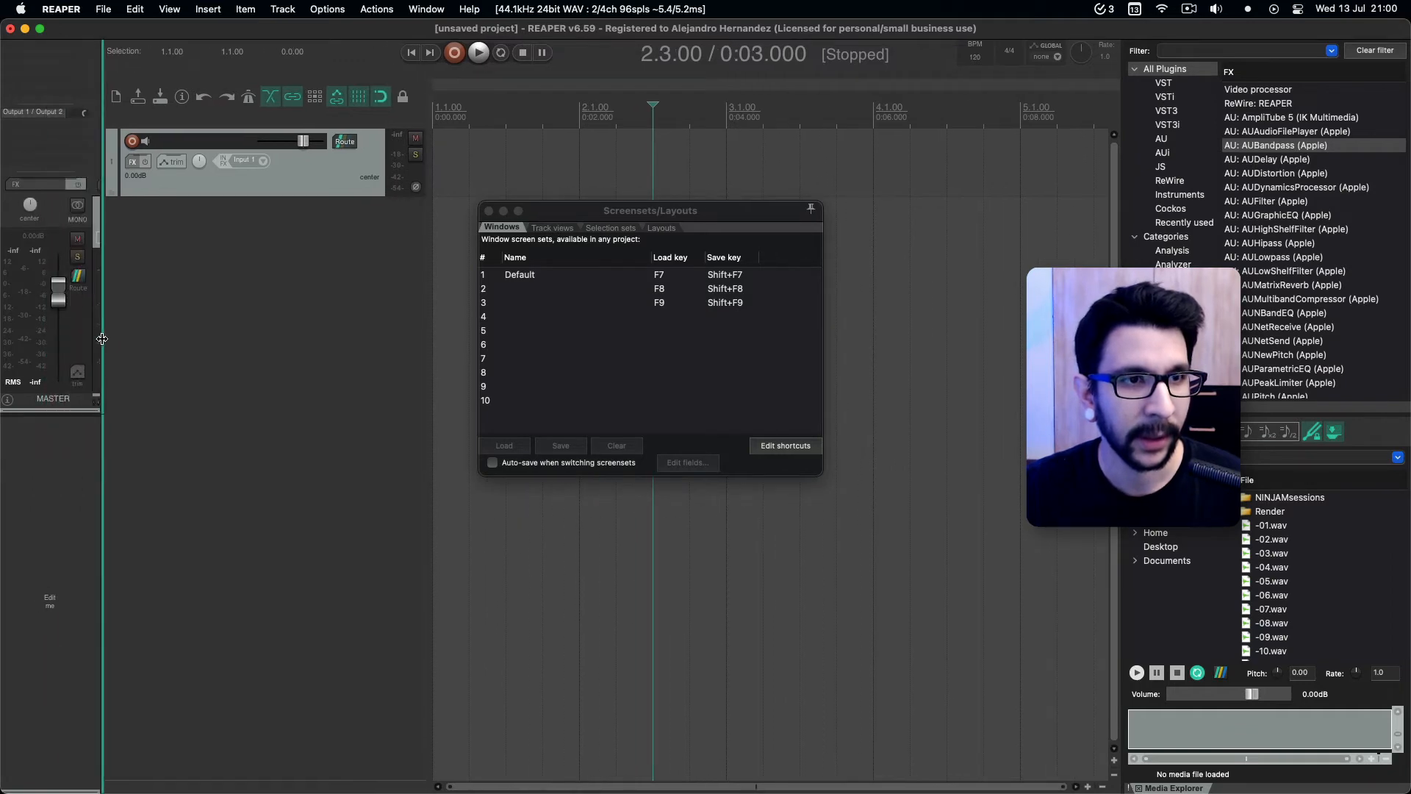
right_click(87, 596)
mouse_move(133, 637)
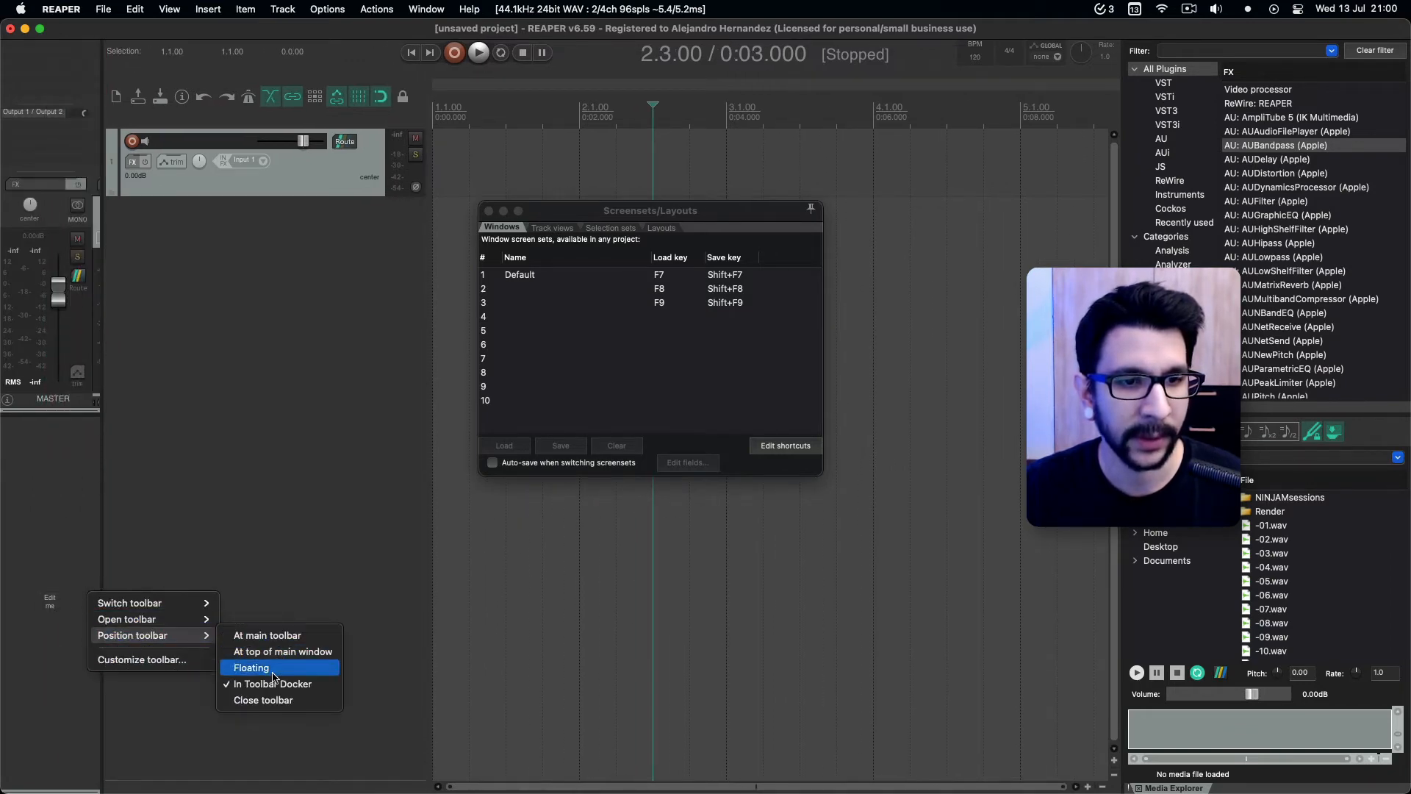
left_click(270, 699)
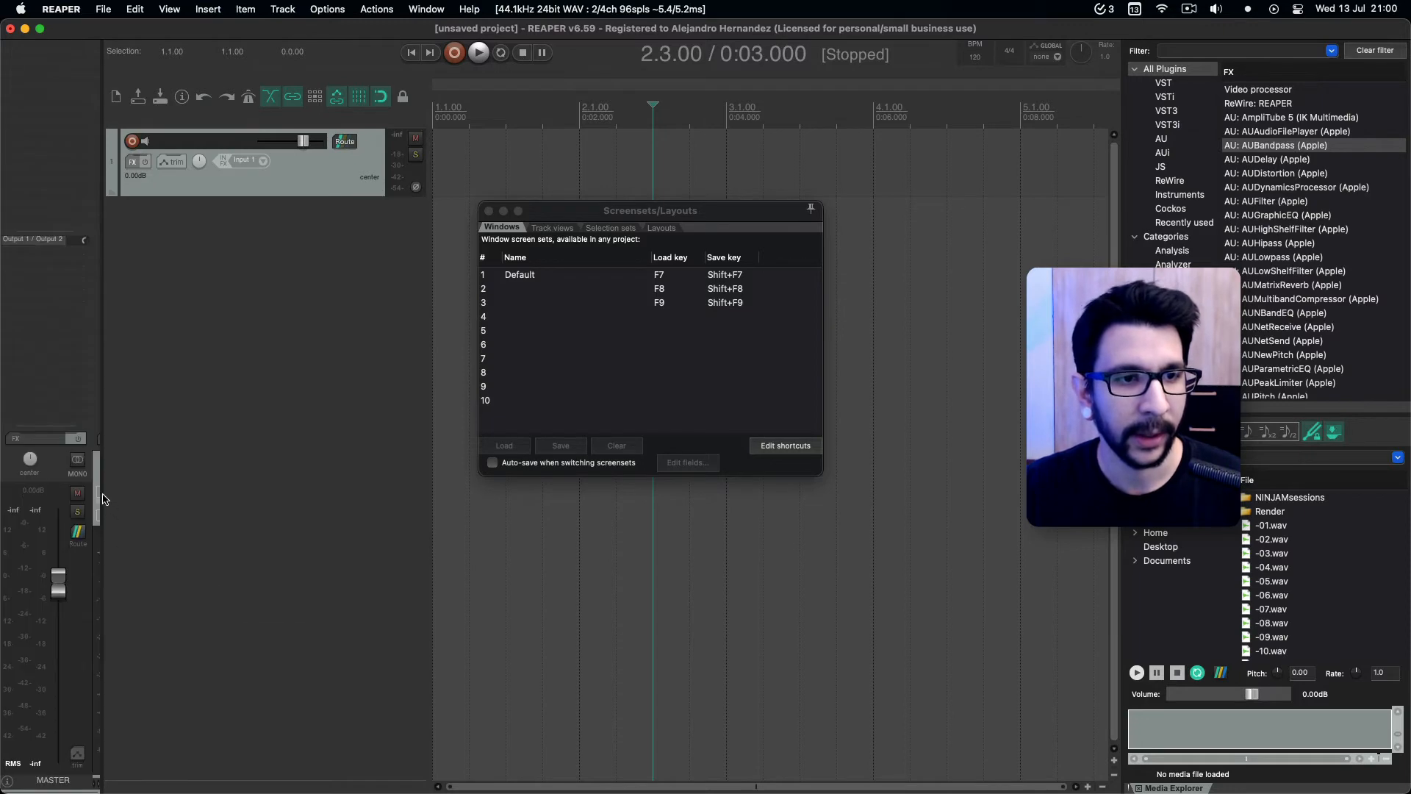
left_click_drag(103, 499, 137, 500)
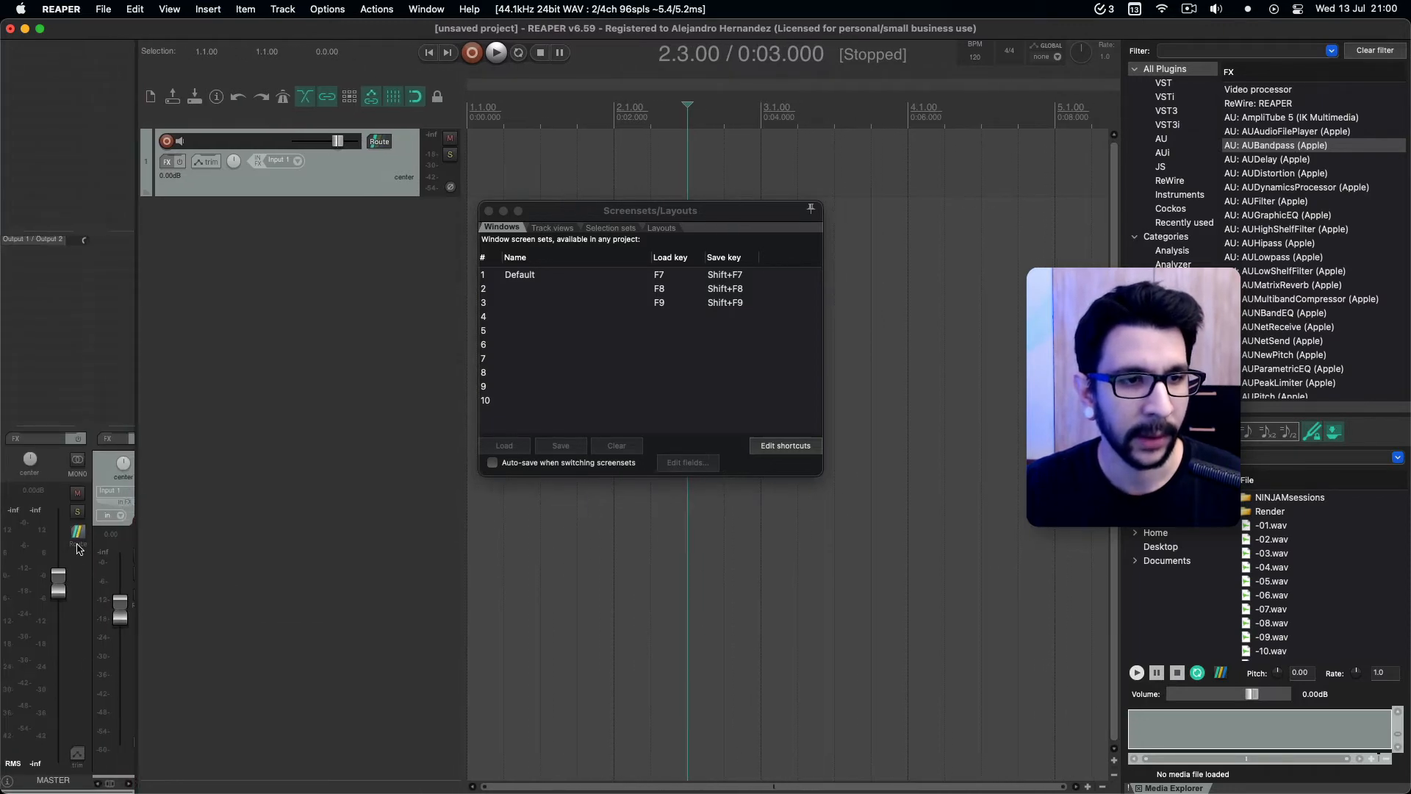
Hide the master track in the mixer and narrow the mixer docker to a single channel strip.
right_click(79, 548)
mouse_move(286, 422)
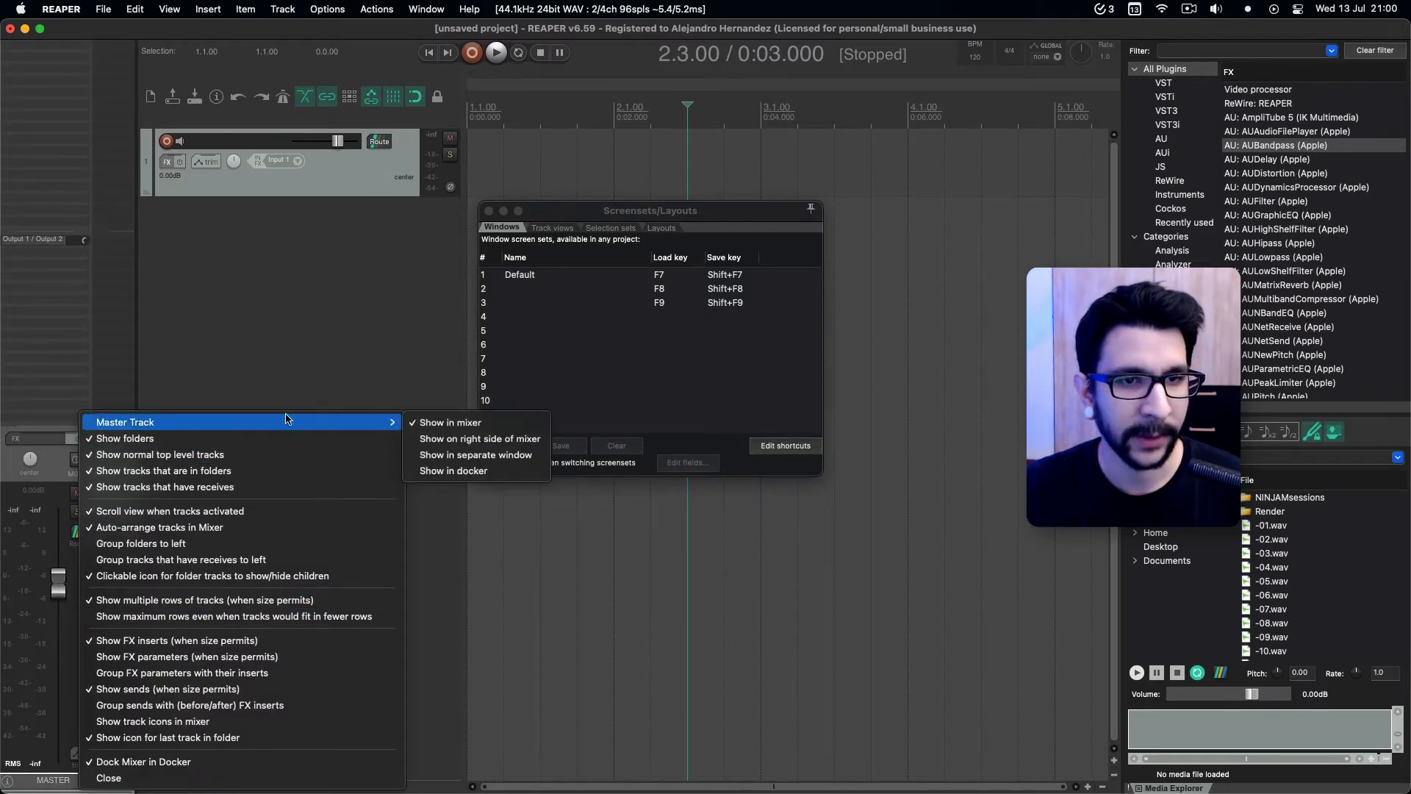
left_click(478, 425)
left_click_drag(136, 471, 74, 274)
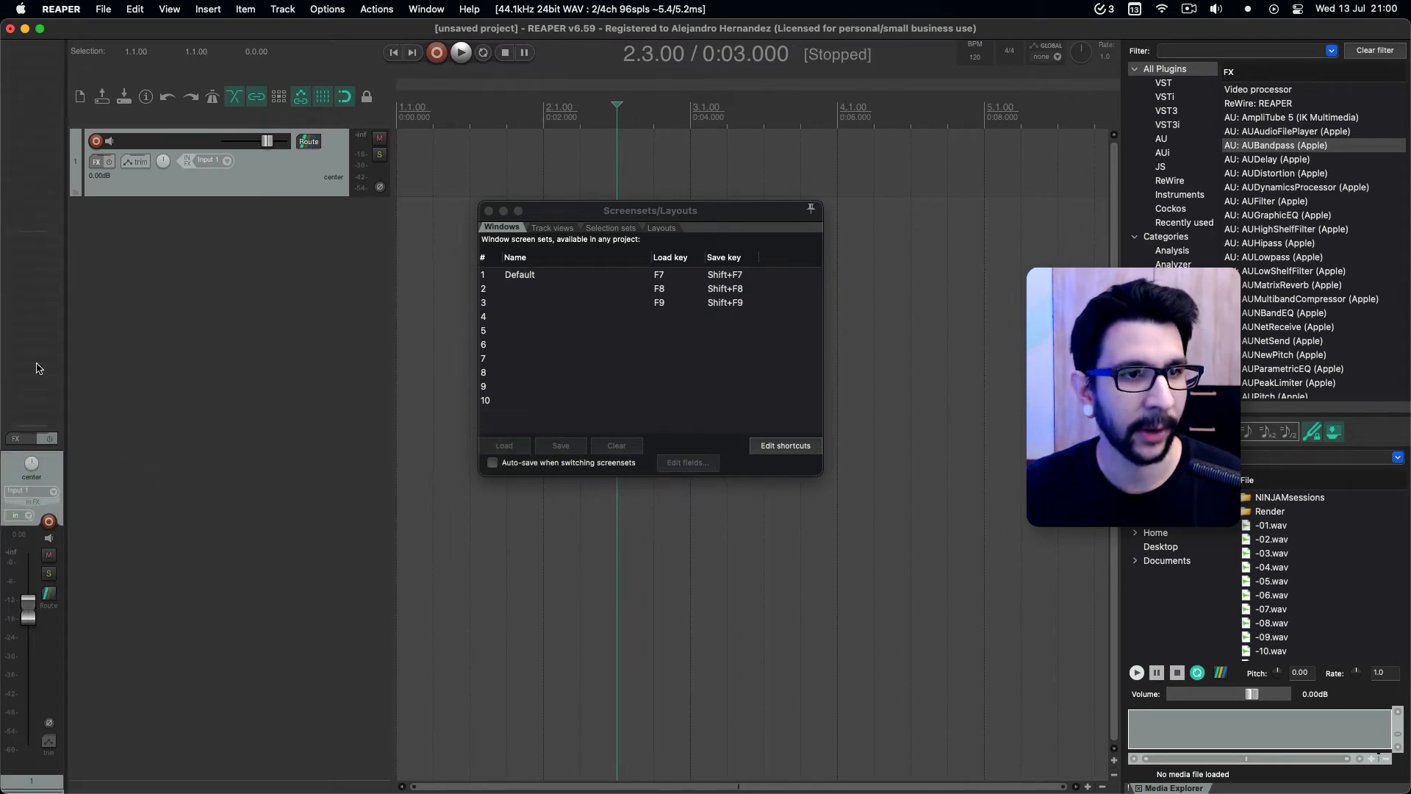
Add two more tracks and turn off multiple track rows in the mixer, keeping its docker one strip wide.
double_click(122, 329)
left_click(194, 184)
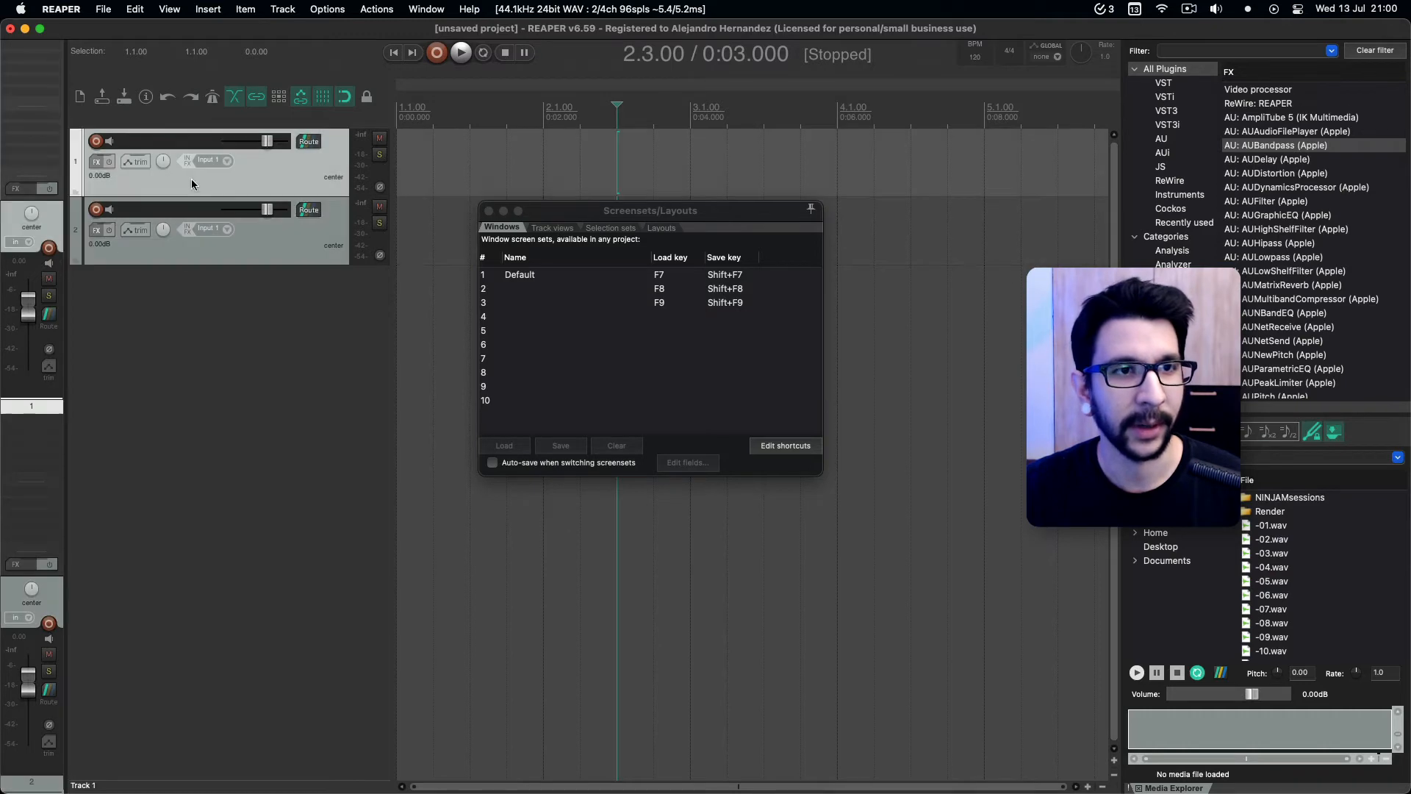
left_click_drag(67, 478, 229, 478)
right_click(214, 481)
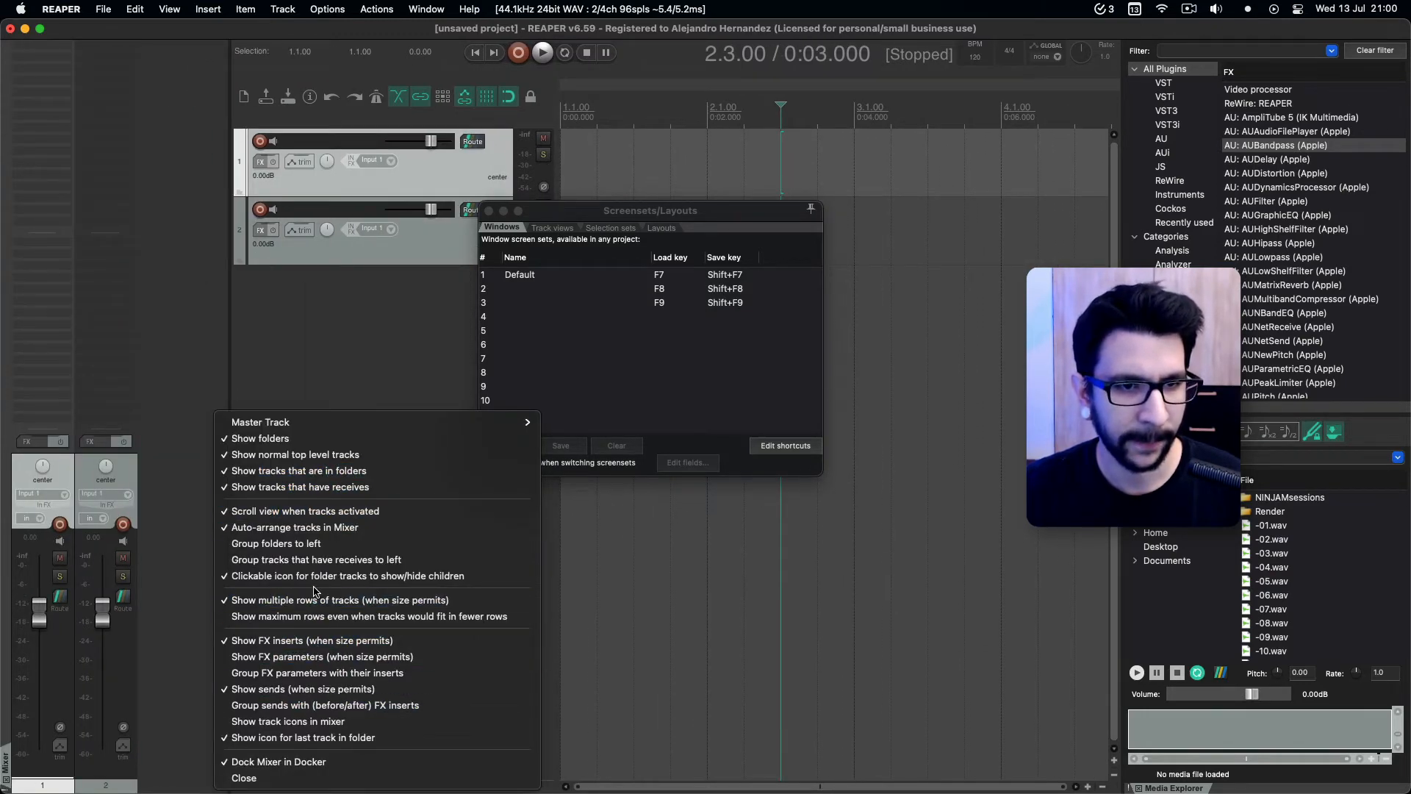
left_click(314, 599)
left_click_drag(230, 480, 63, 477)
double_click(206, 428)
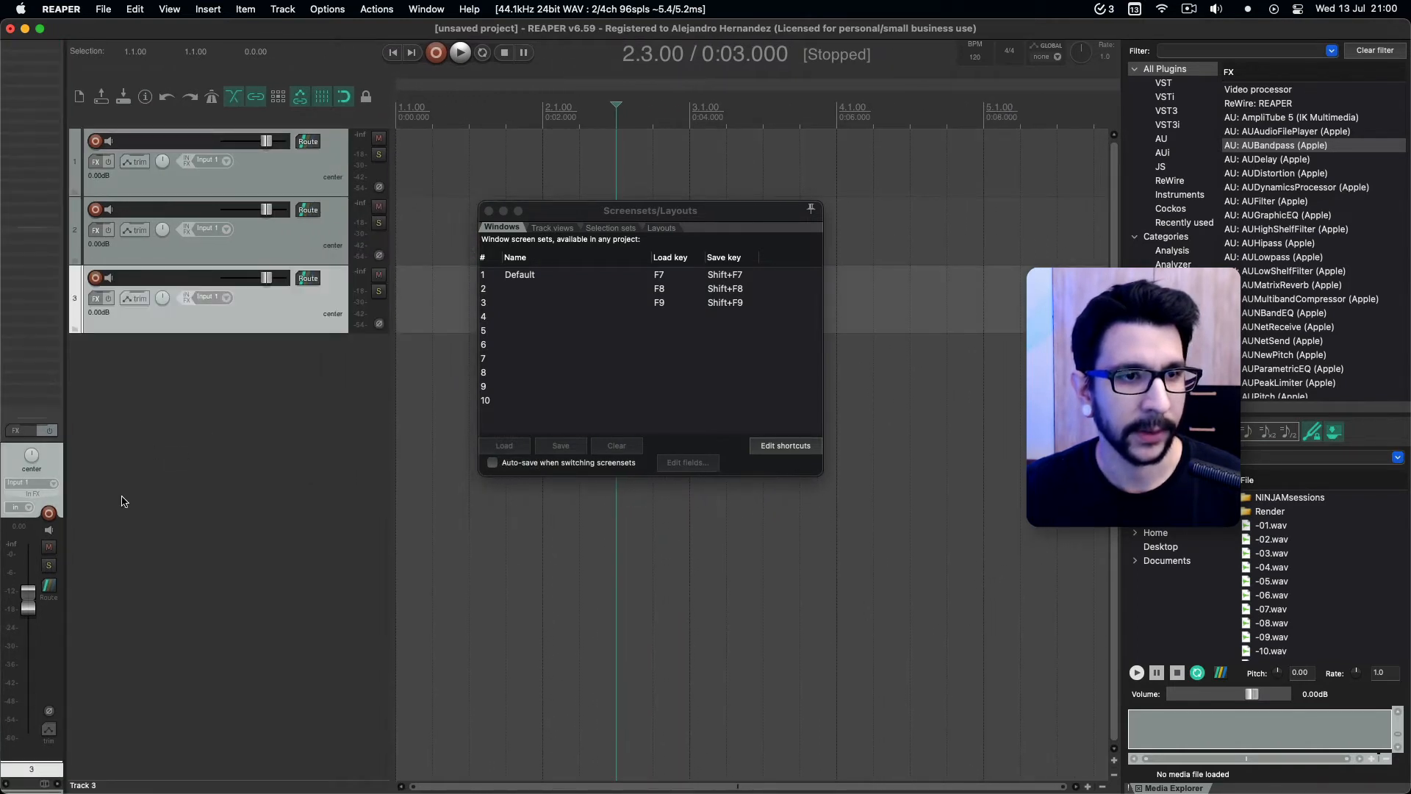
left_click(220, 471)
Close the docked FX Browser and Media Explorer, and close the Screensets/Layouts window.
left_click(514, 289)
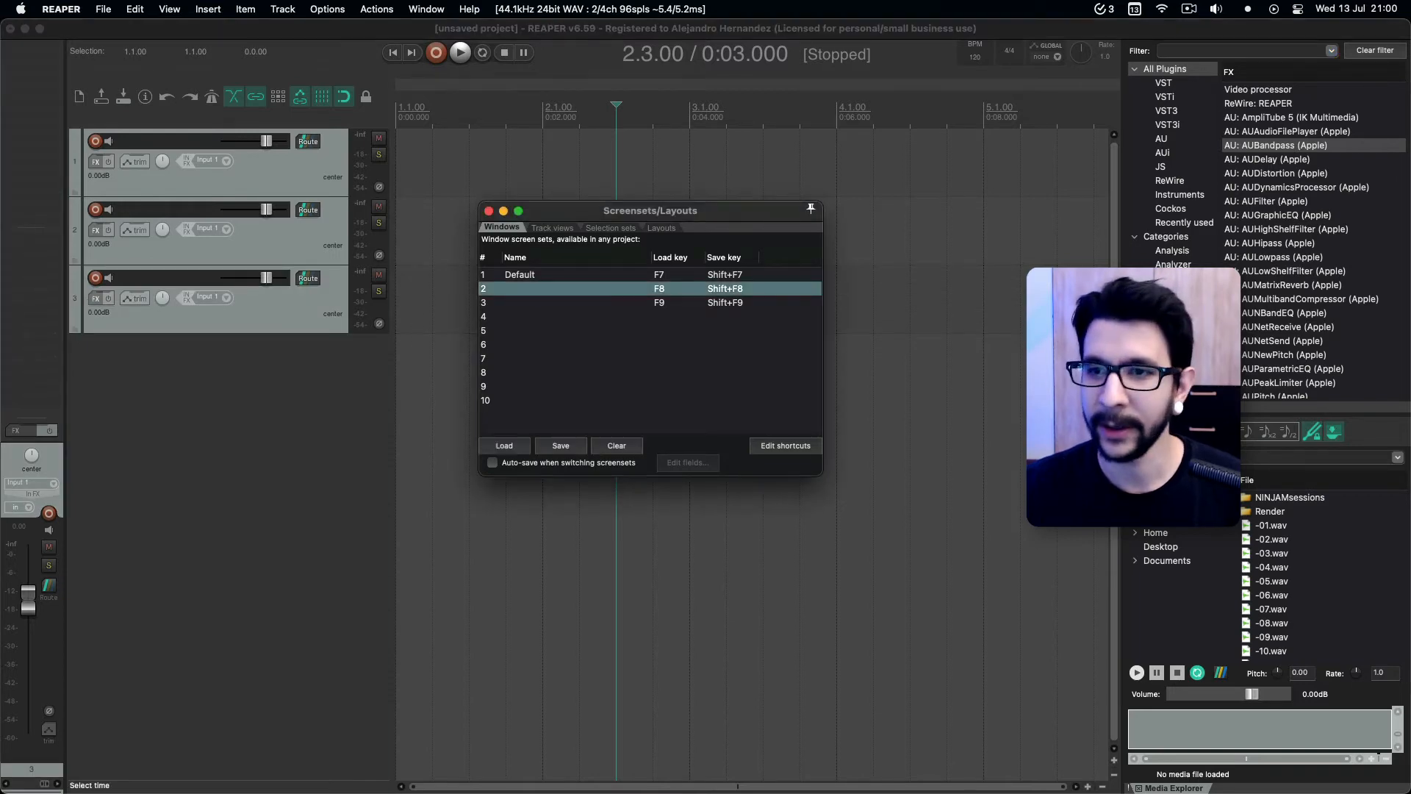
left_click(1139, 407)
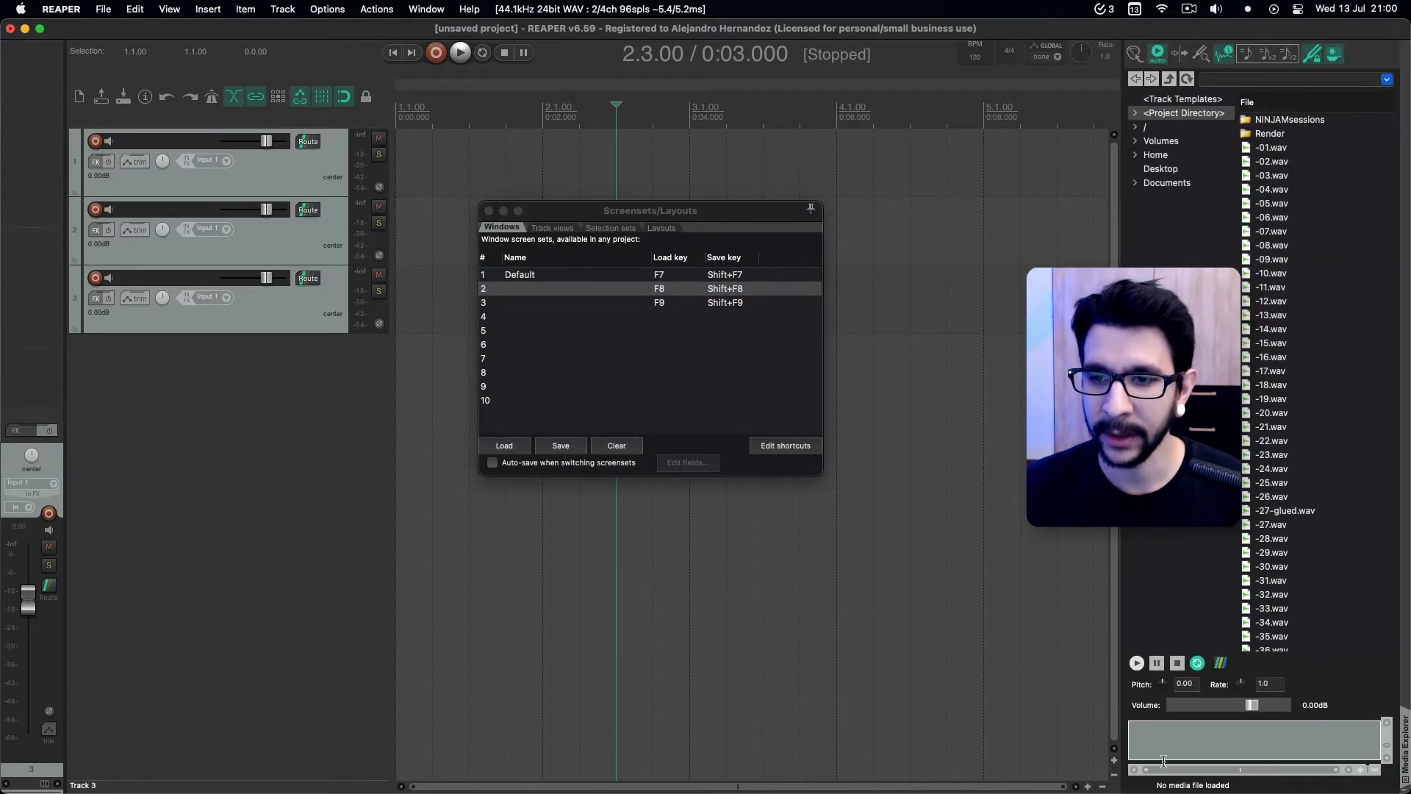
left_click(1406, 779)
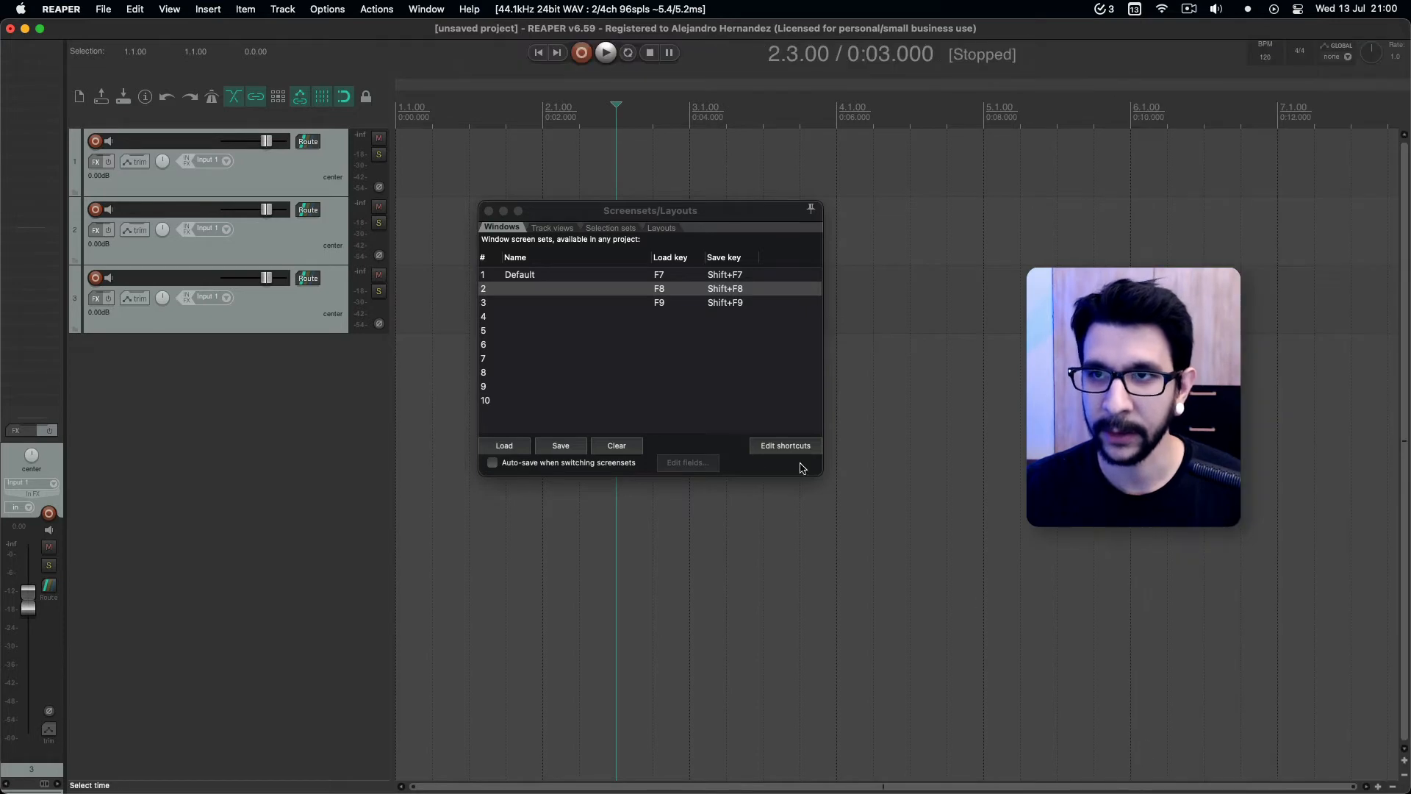
left_click(487, 211)
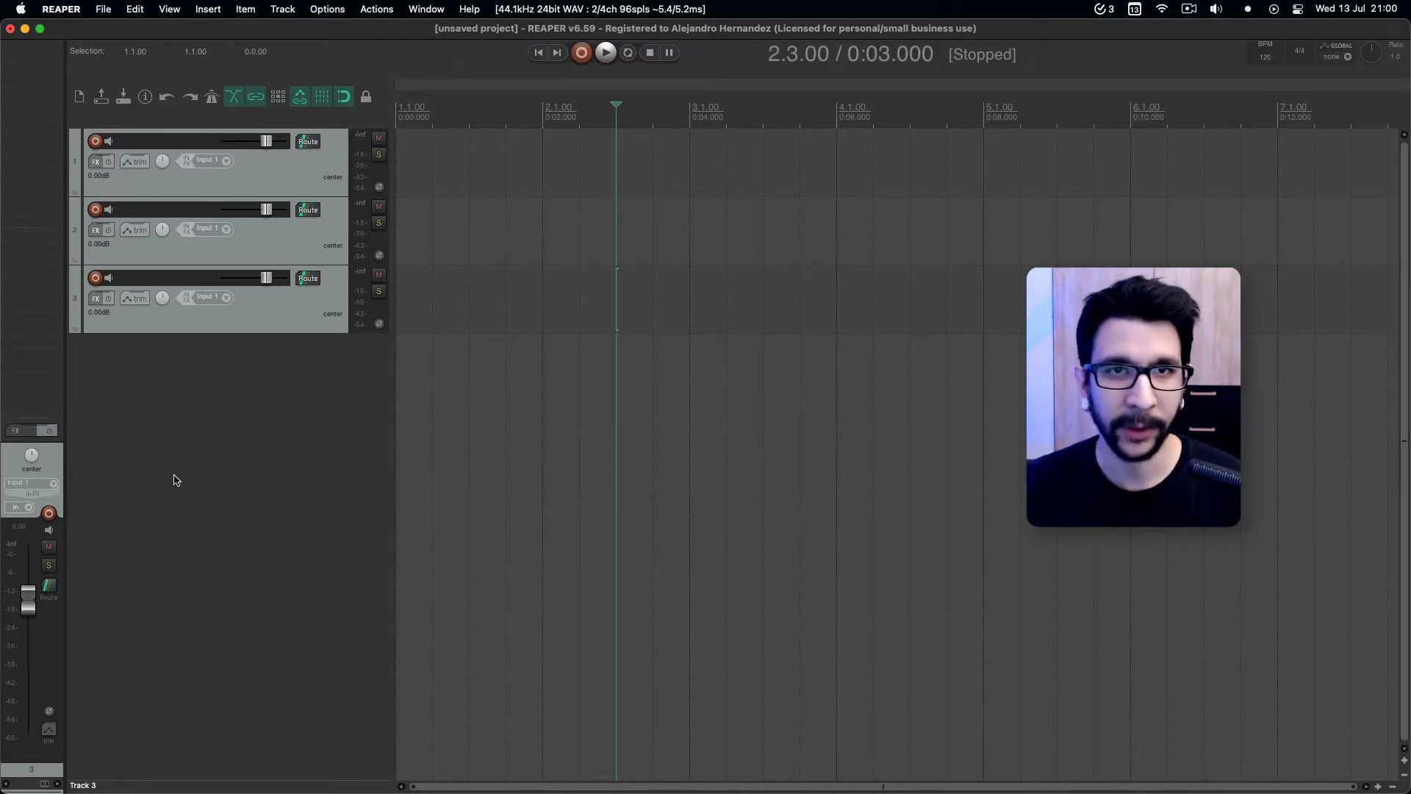
Reopen the Screensets/Layouts window and save the current arrangement as windows screenset 2 with the name "Sidebar view".
key("super+e")
left_click_drag(571, 222, 577, 241)
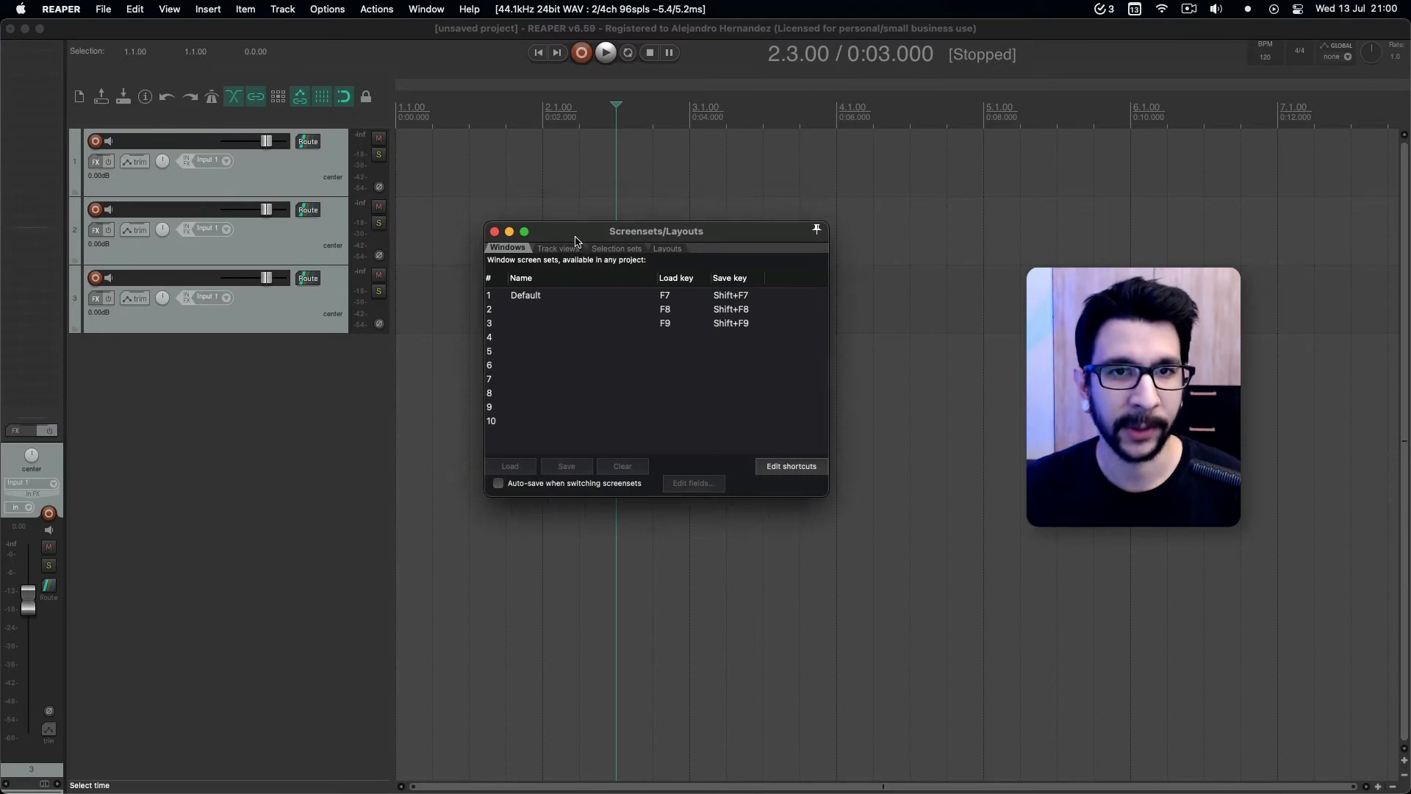
left_click(572, 309)
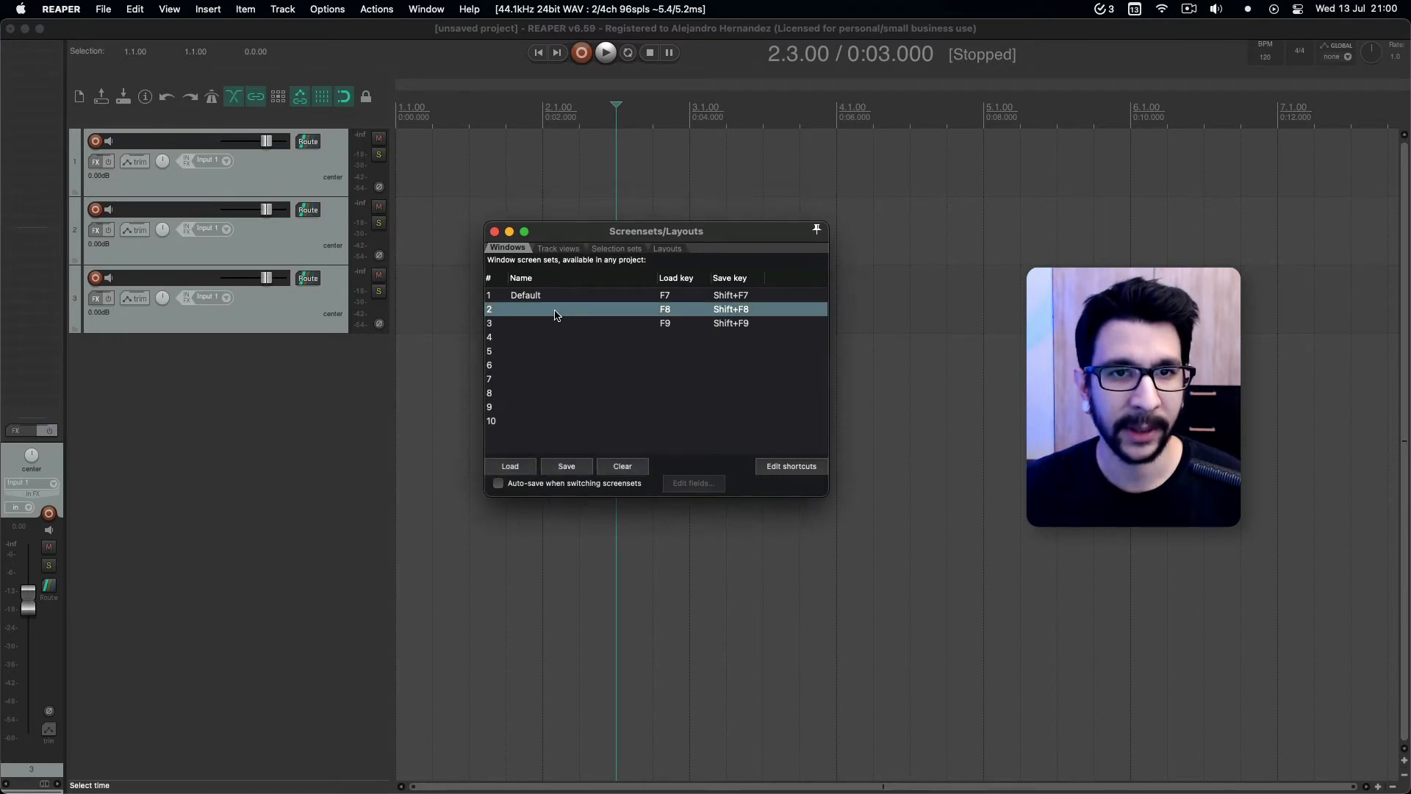
left_click(566, 466)
type("Sl")
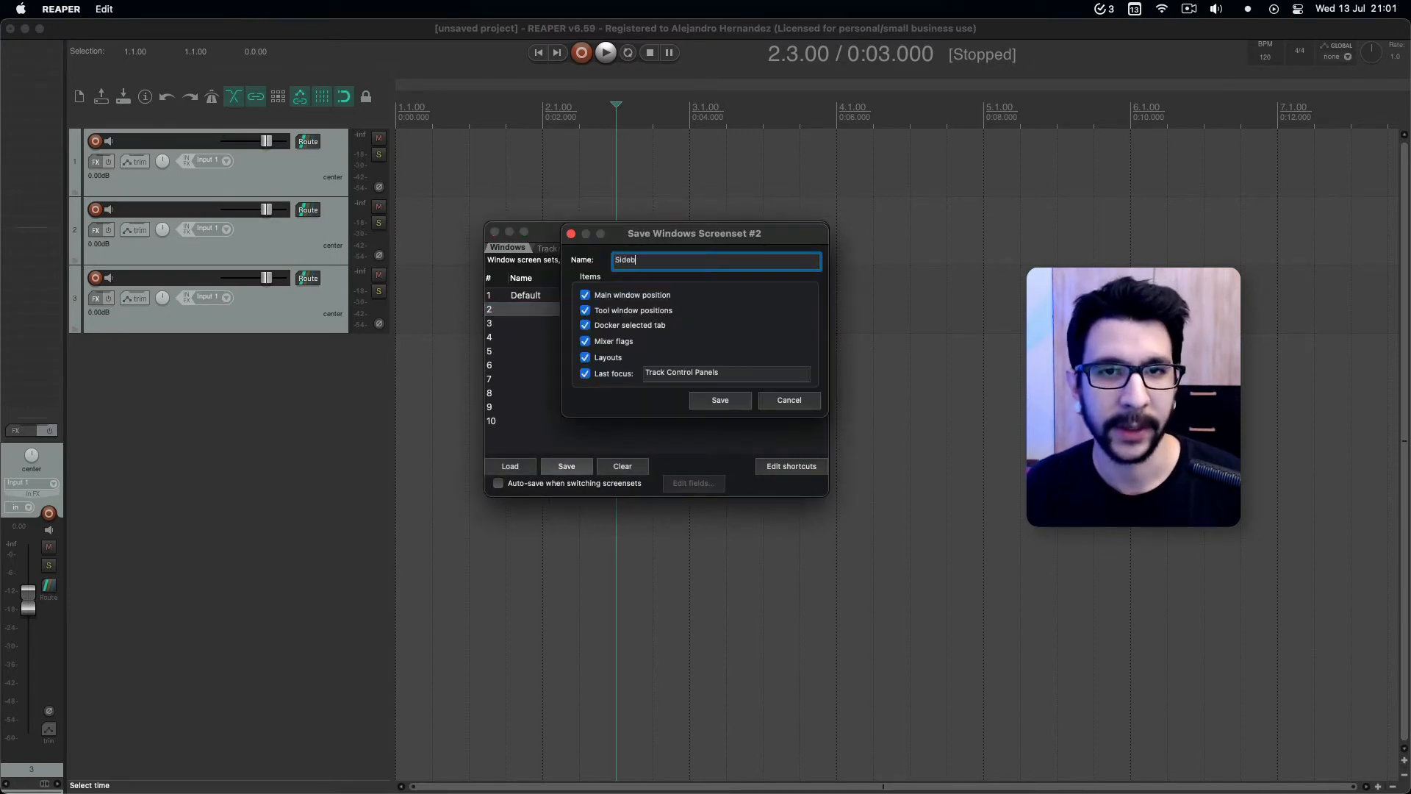
type("debar view")
key("Return")
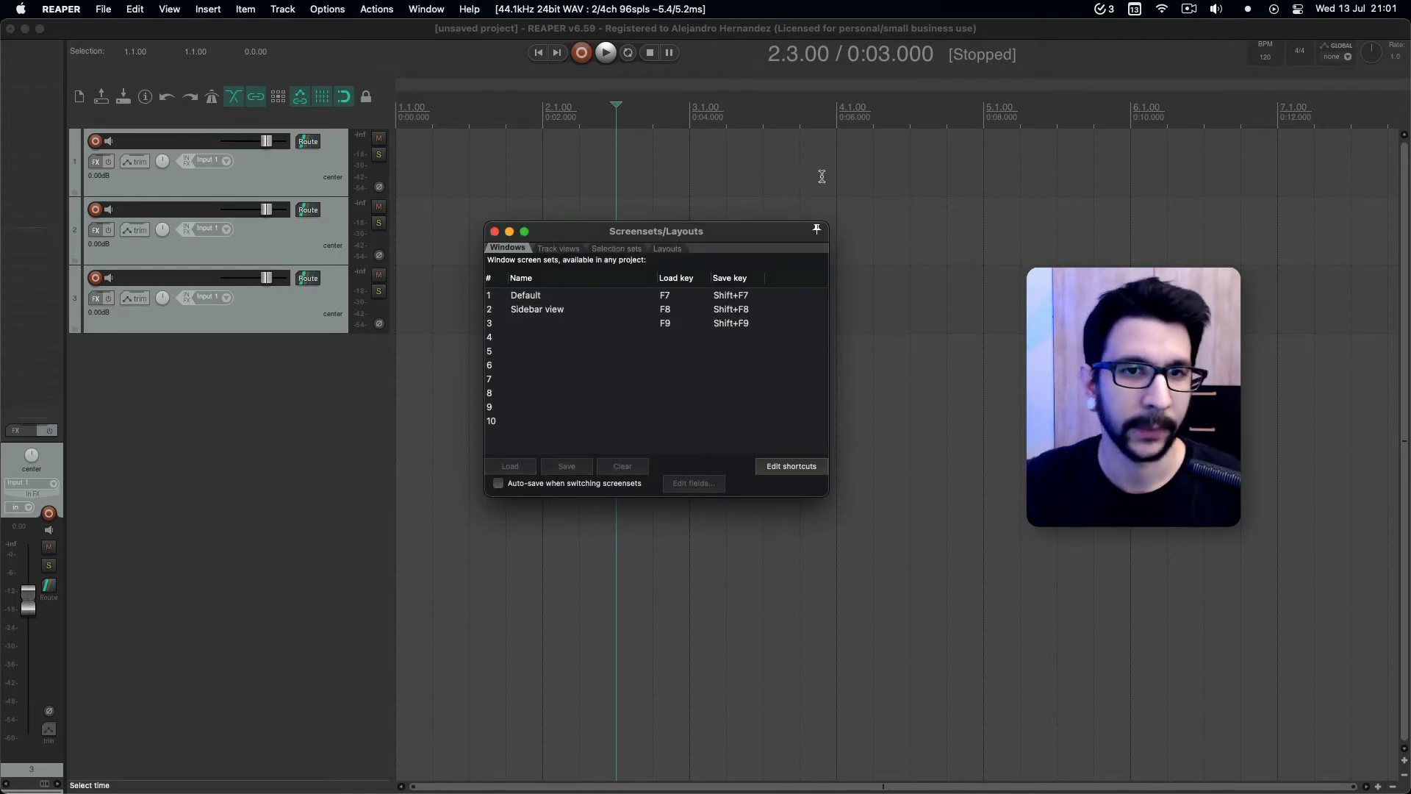
Load the Default windows screenset and switch back to Sidebar view to compare the two layouts.
double_click(540, 300)
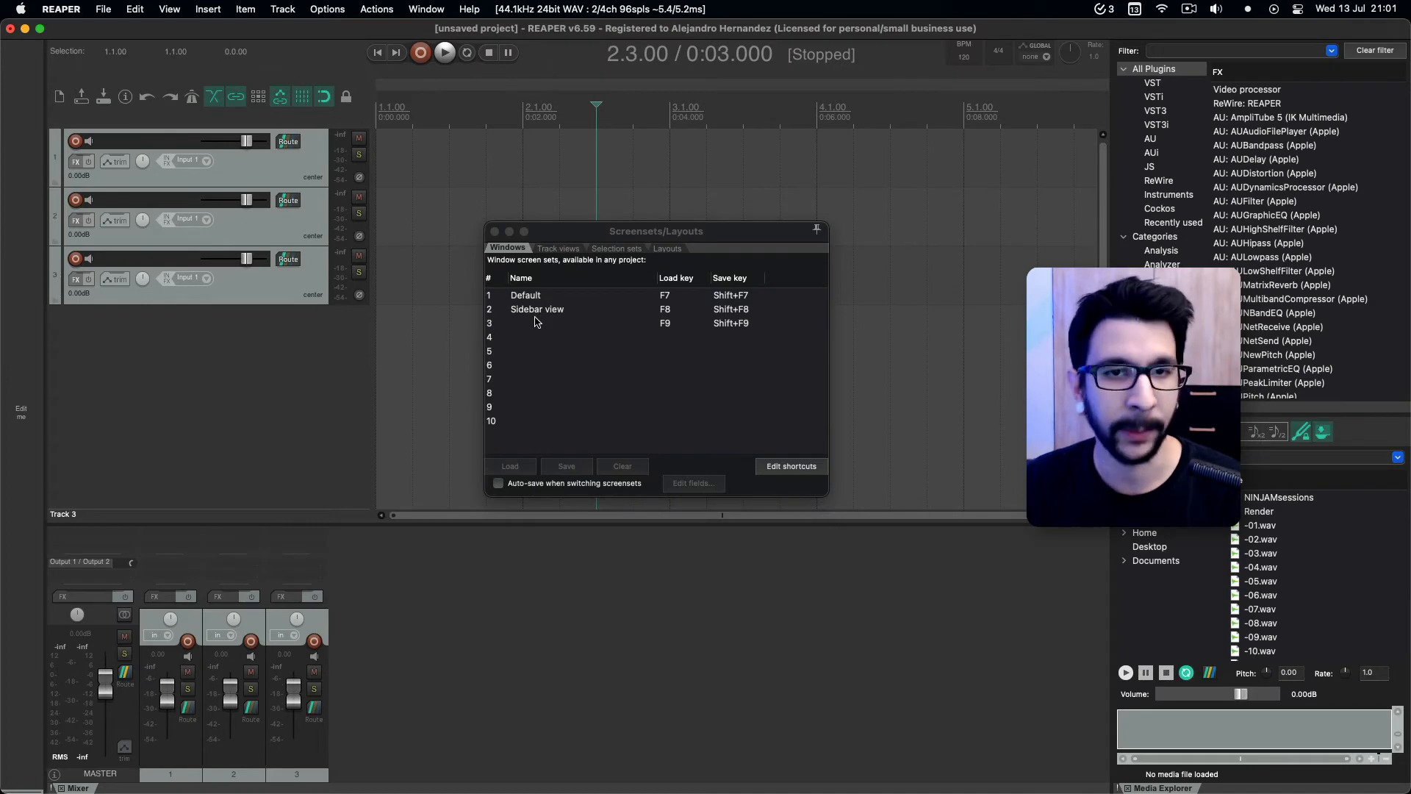
double_click(538, 312)
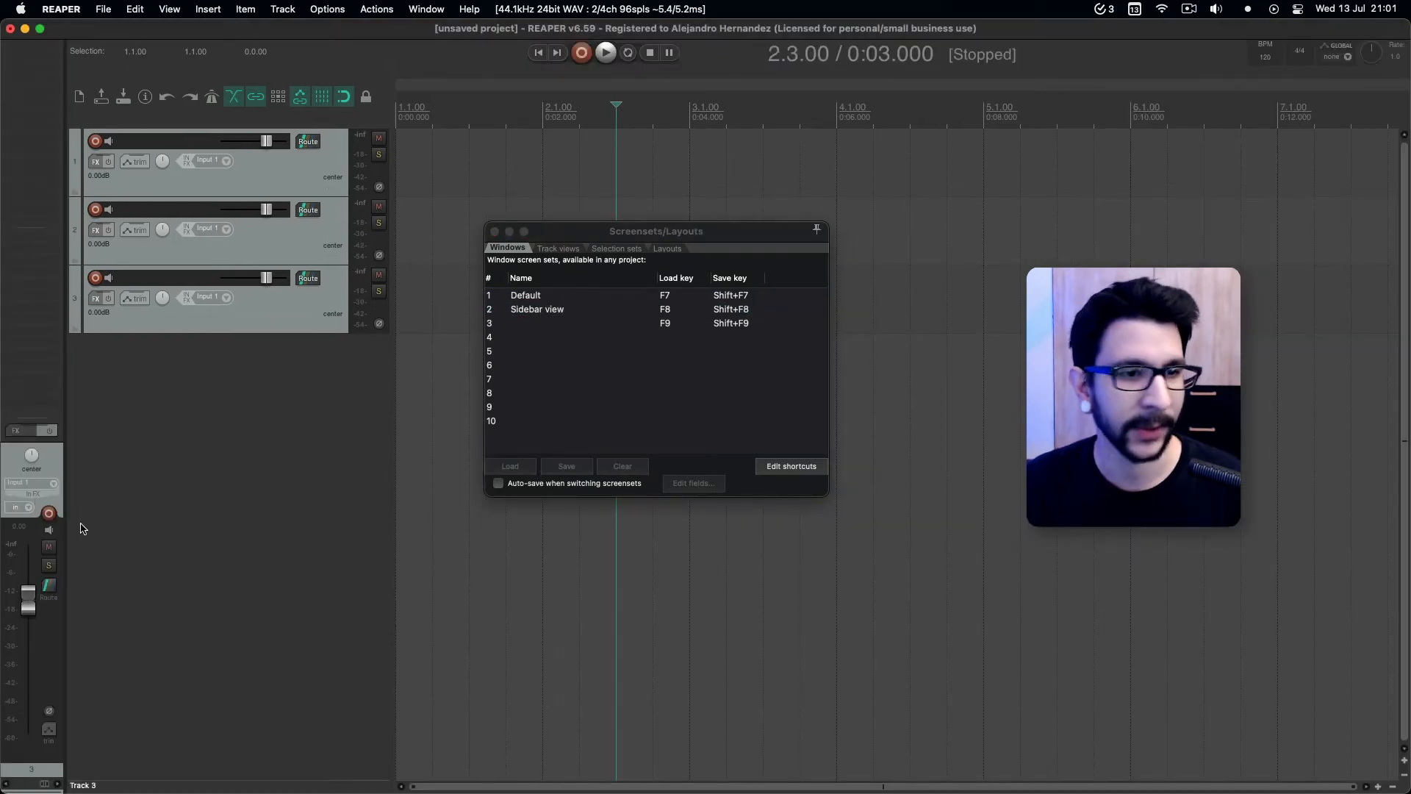
Open the shortcut editor for the window screensets and look through the load window set actions 01 to 10.
left_click(684, 310)
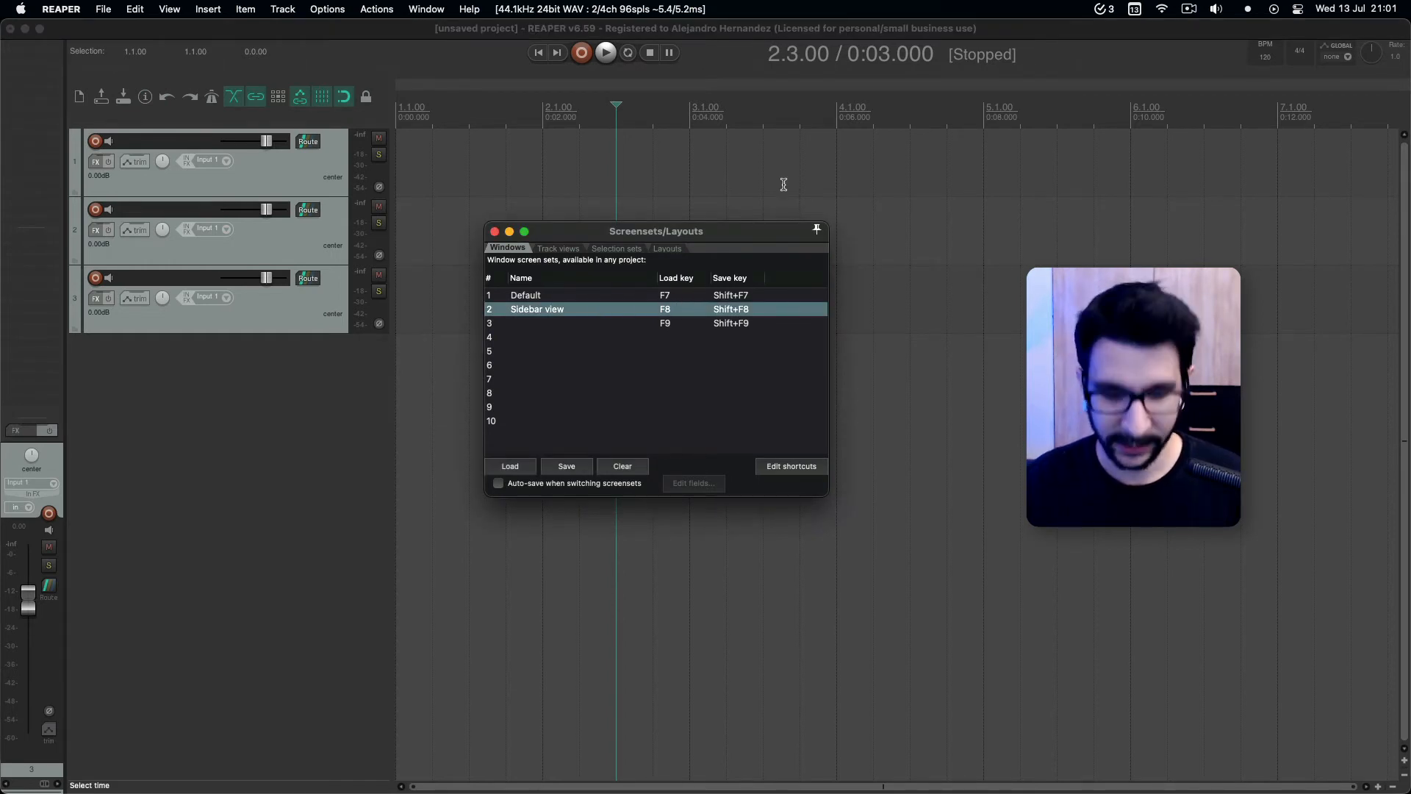
left_click(376, 9)
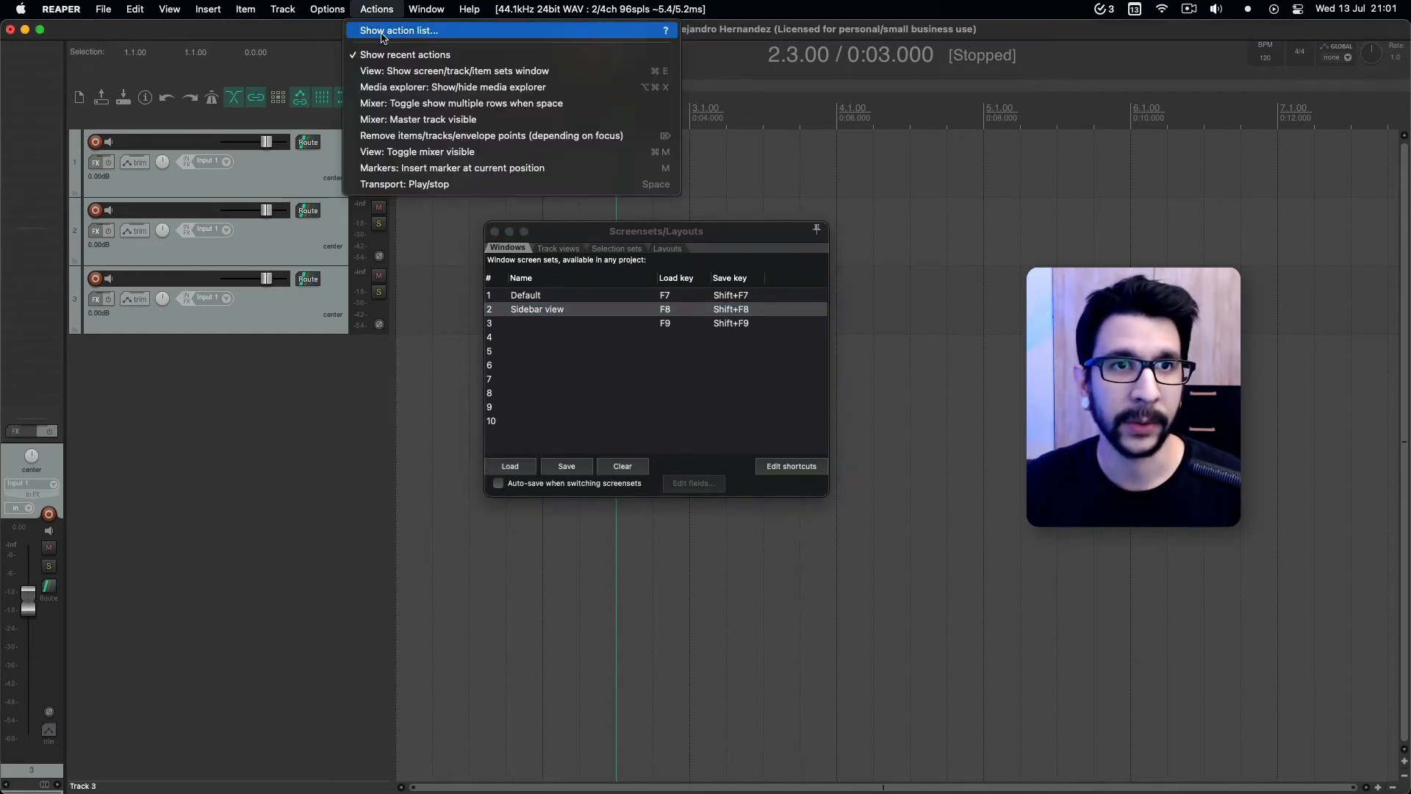
left_click(384, 33)
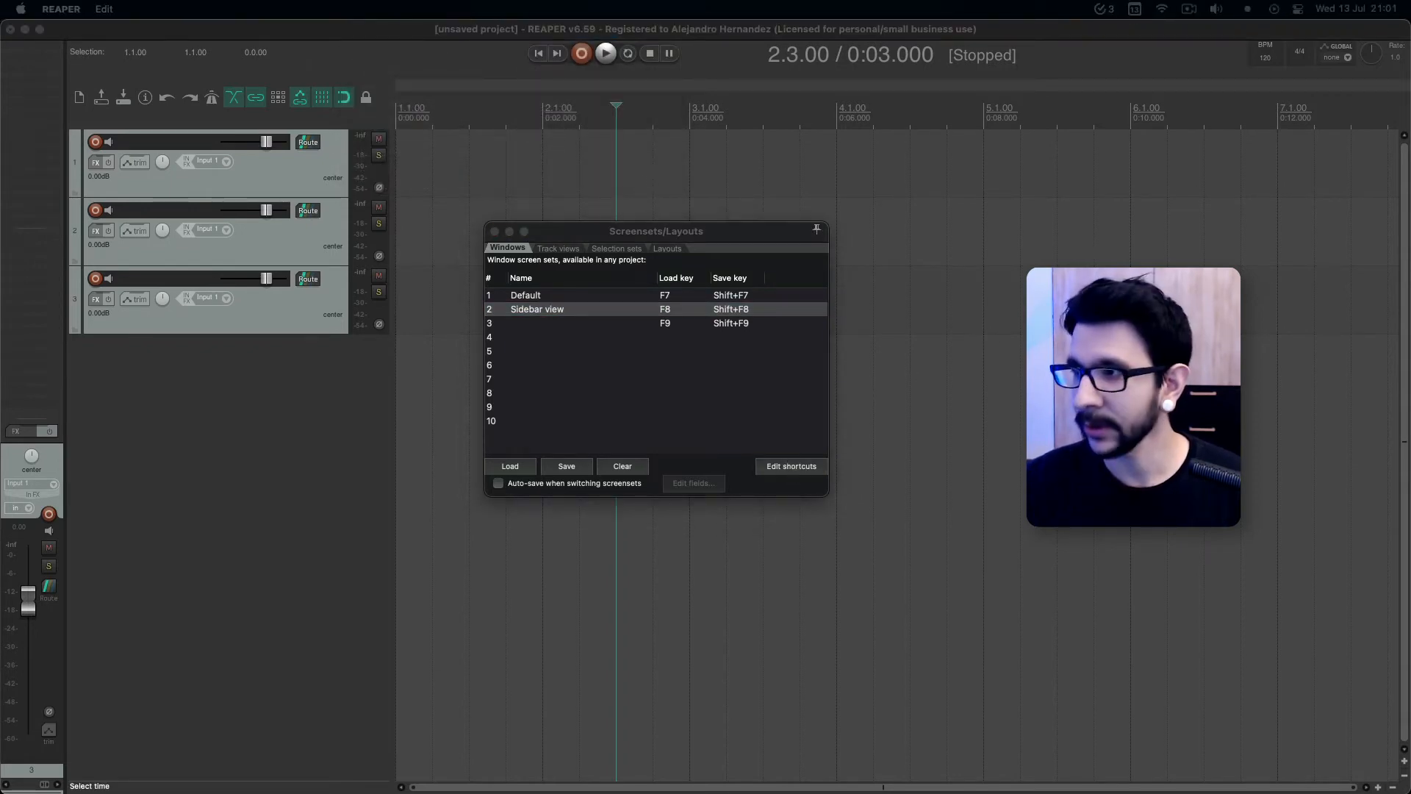
left_click(792, 466)
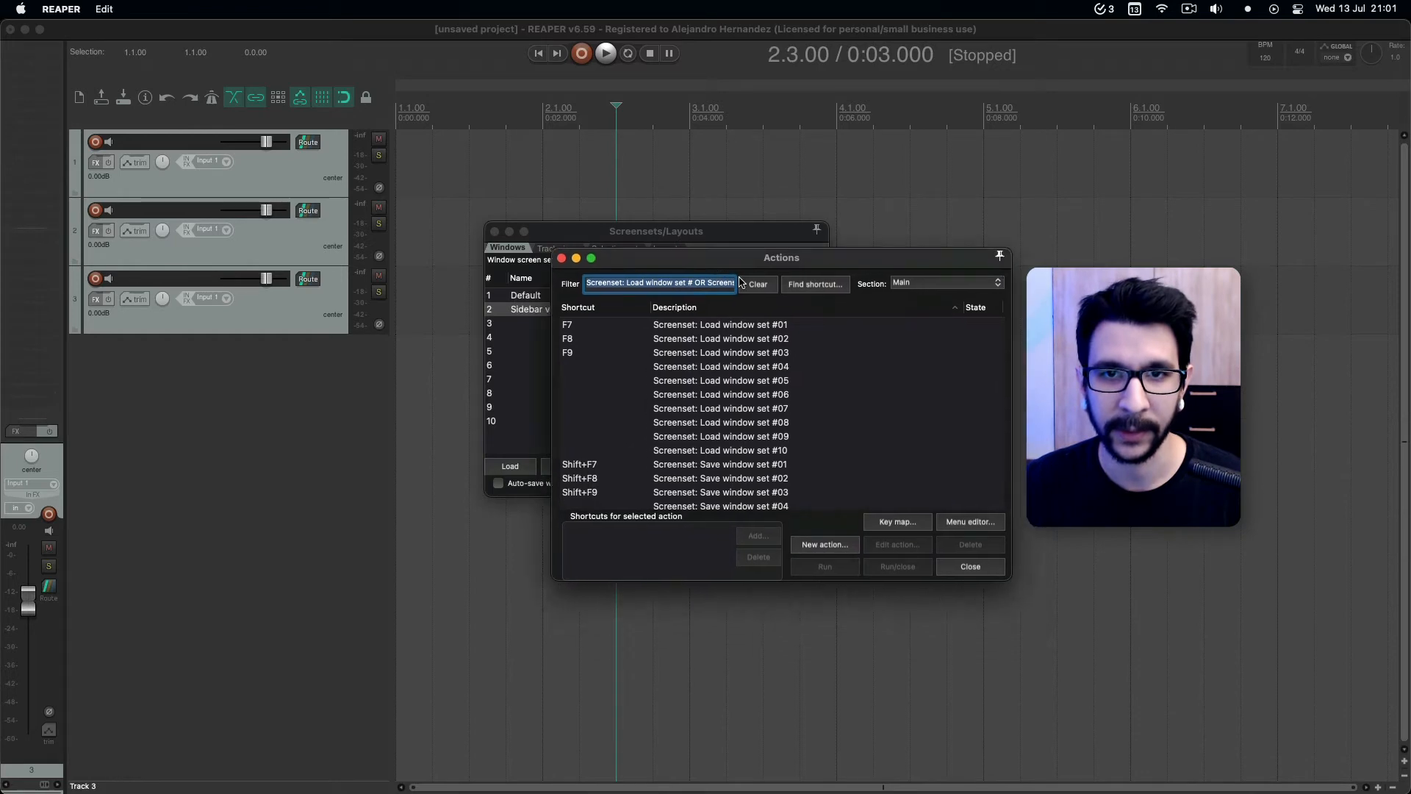
left_click(685, 327)
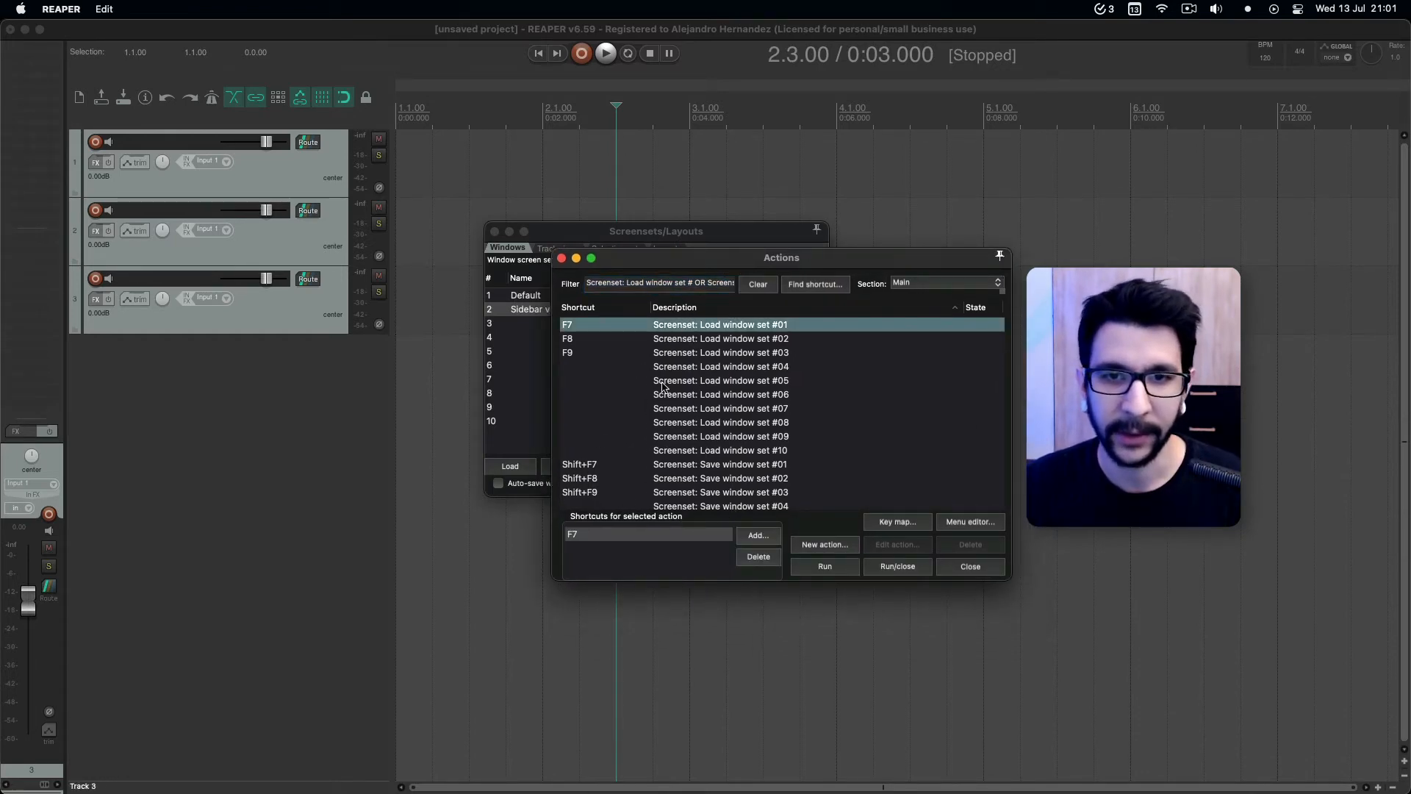
left_click(690, 352)
left_click(672, 368)
left_click(674, 392)
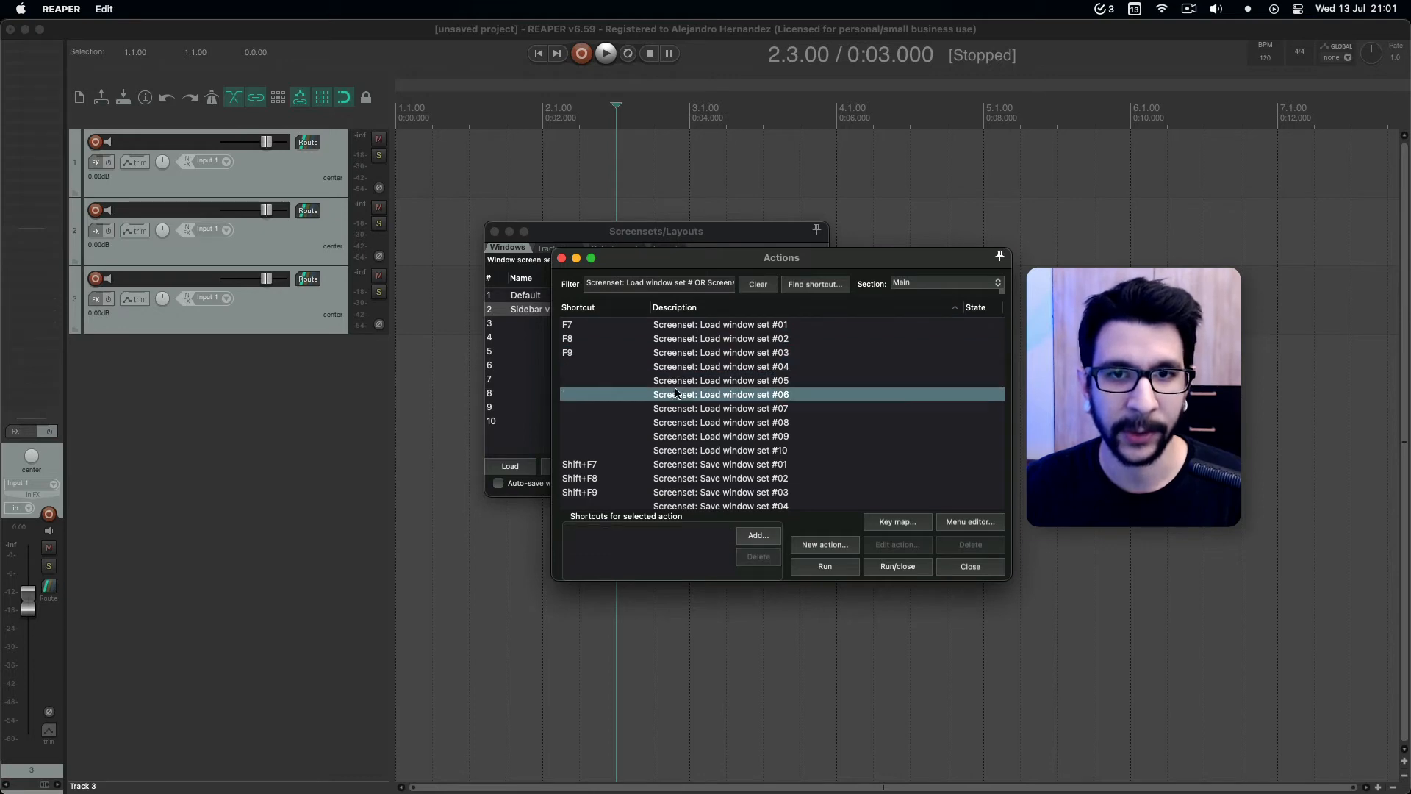
left_click(678, 424)
left_click(683, 450)
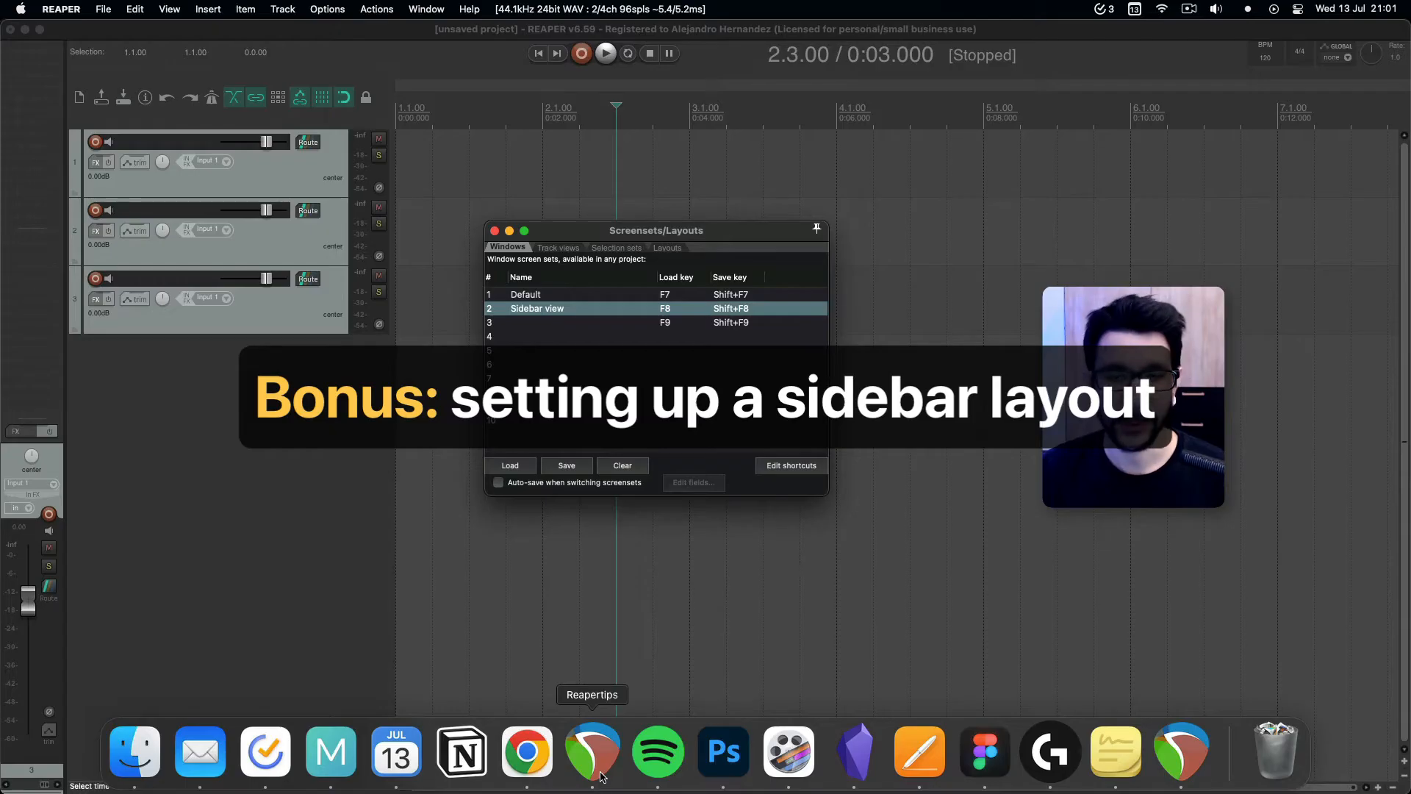
Select the colored tracks of the example project one after another to check that the single mixer strip follows the selection.
left_click(599, 775)
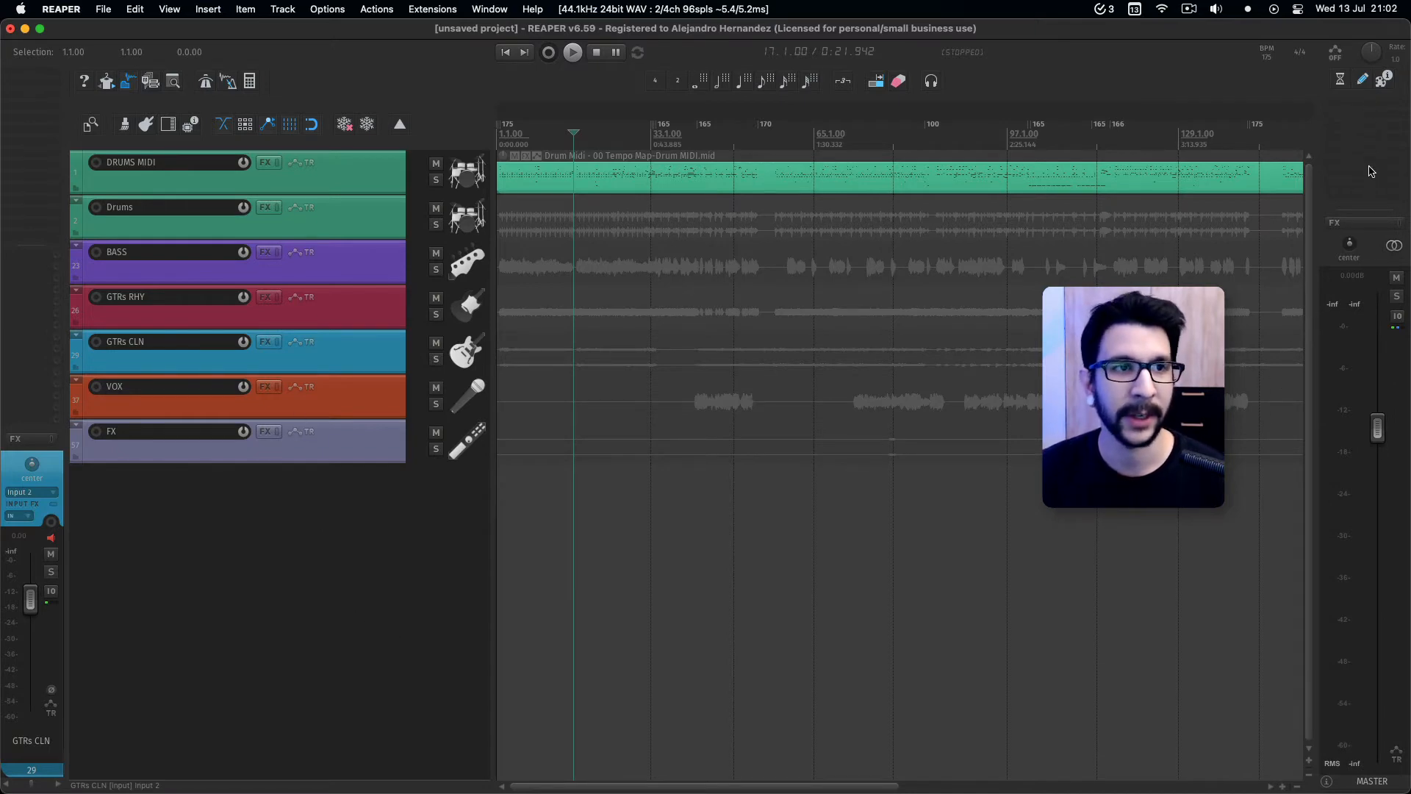
left_click(306, 341)
key("Escape")
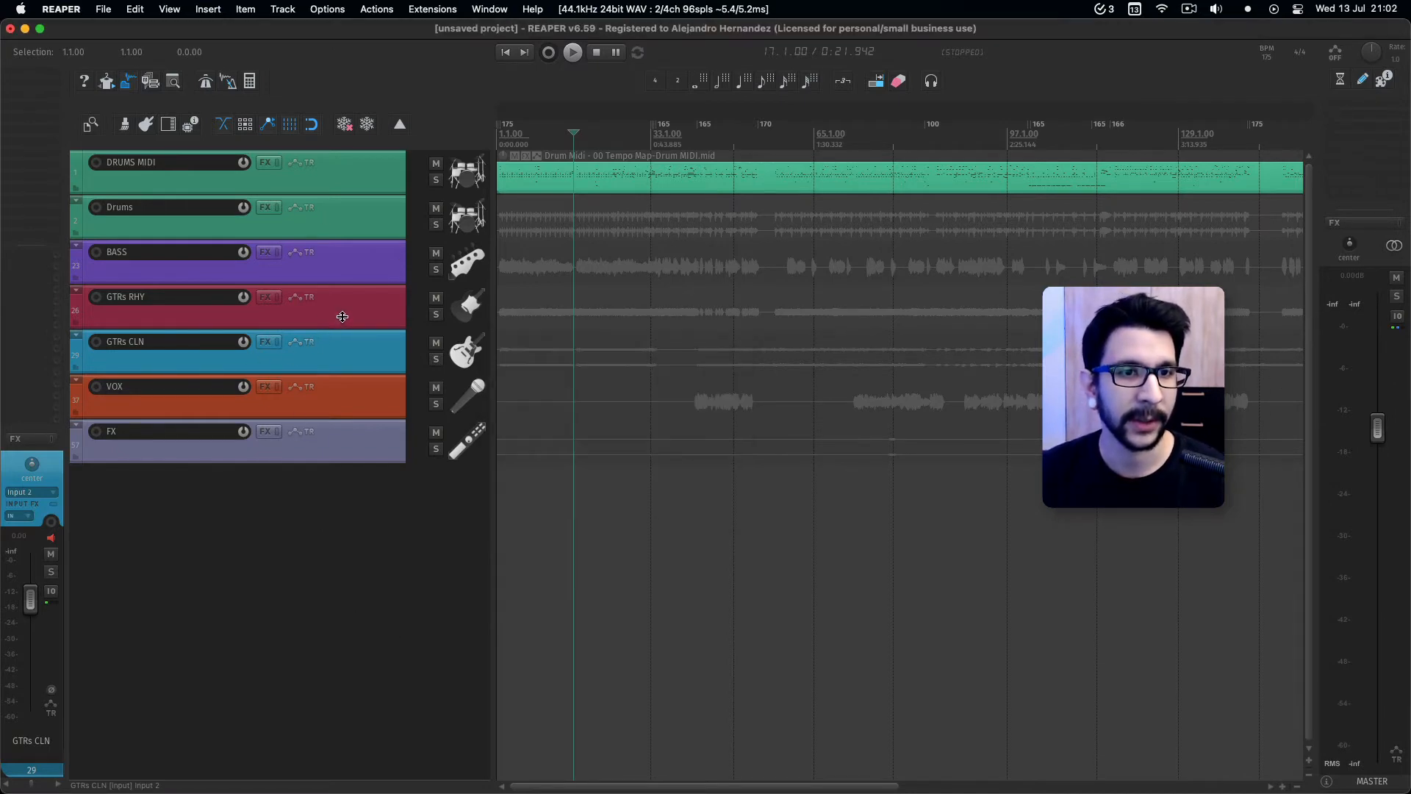
left_click(342, 317)
left_click(345, 268)
left_click(353, 222)
left_click(365, 172)
left_click(361, 413)
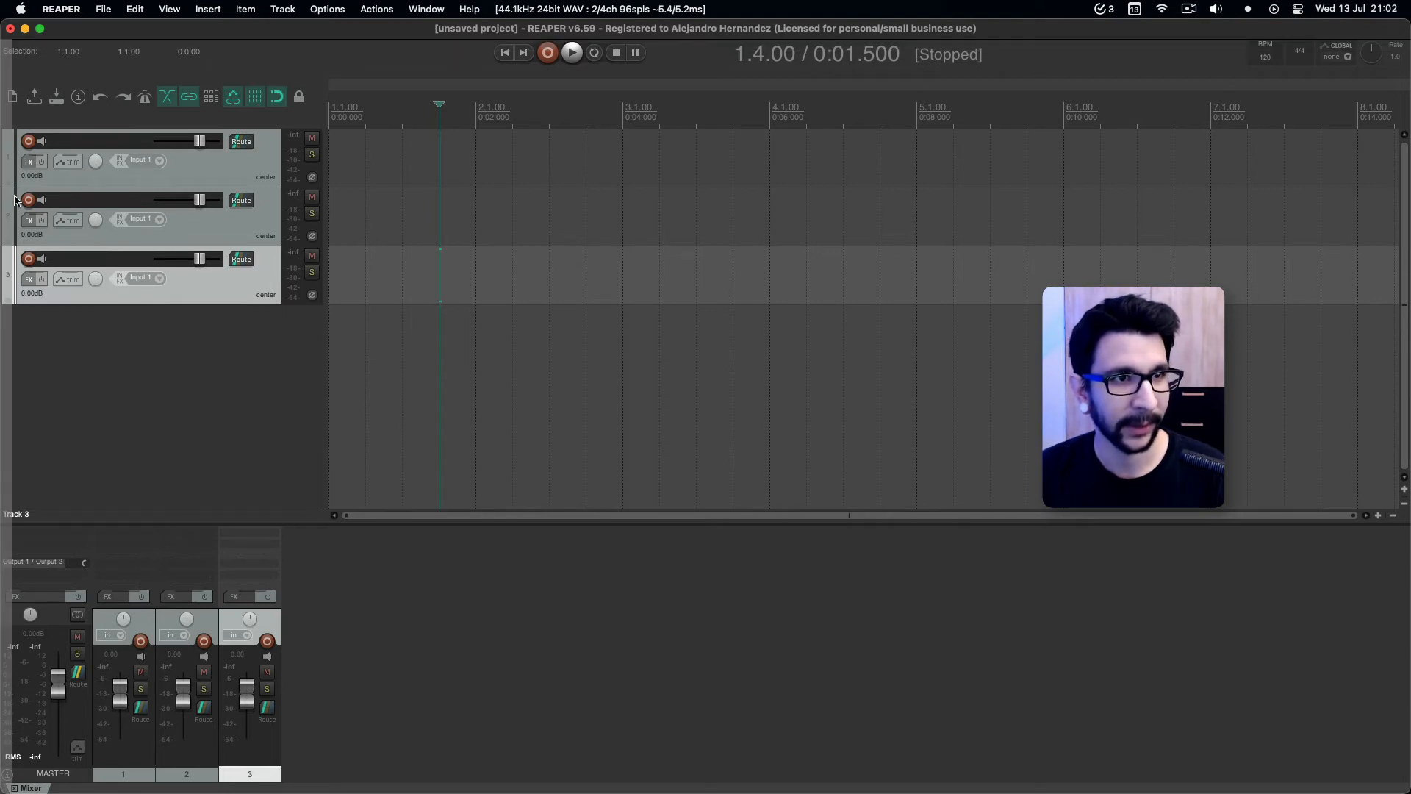
Dock the mixer along the arrange window's left side and widen its docker to fit all strips side by side.
left_click_drag(11, 200, 12, 195)
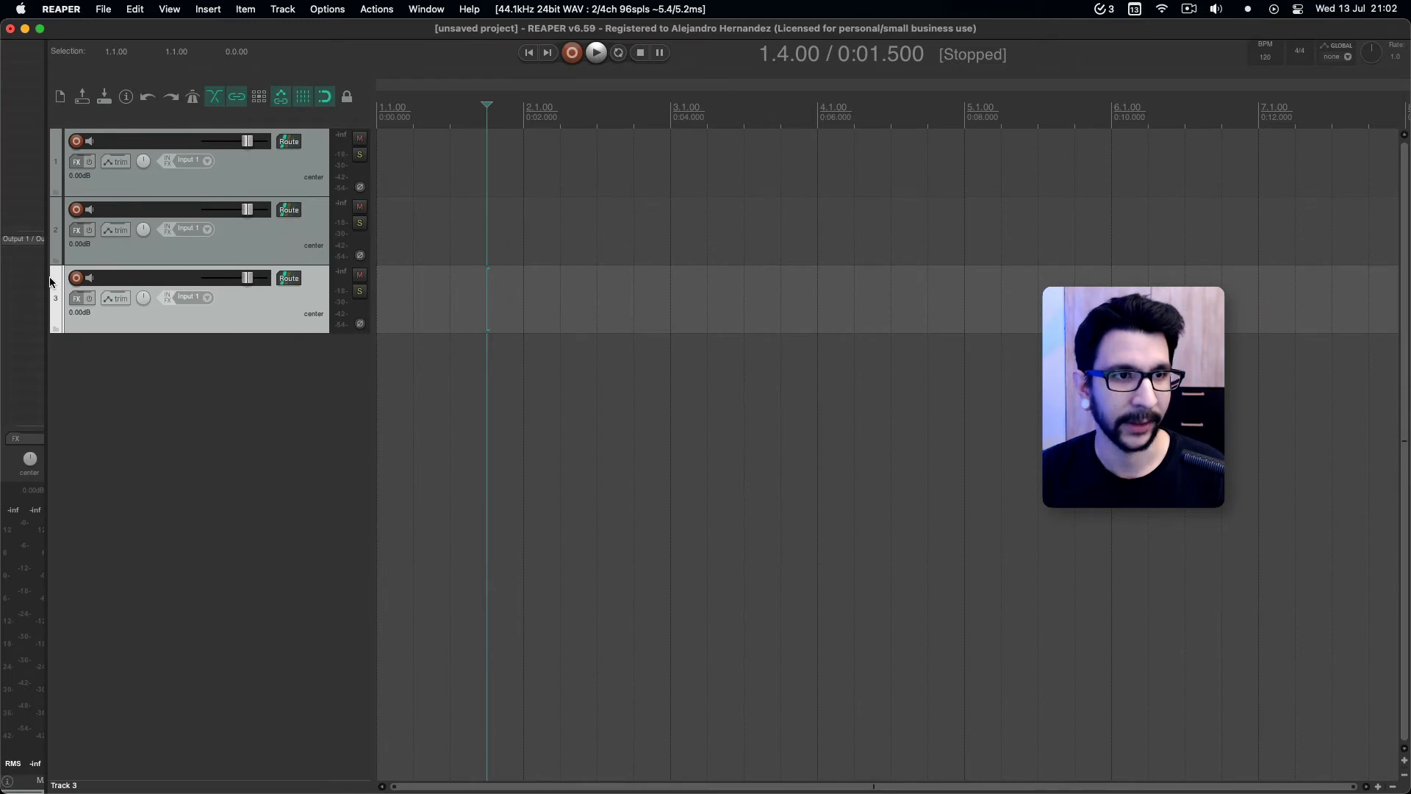
left_click_drag(46, 280, 180, 287)
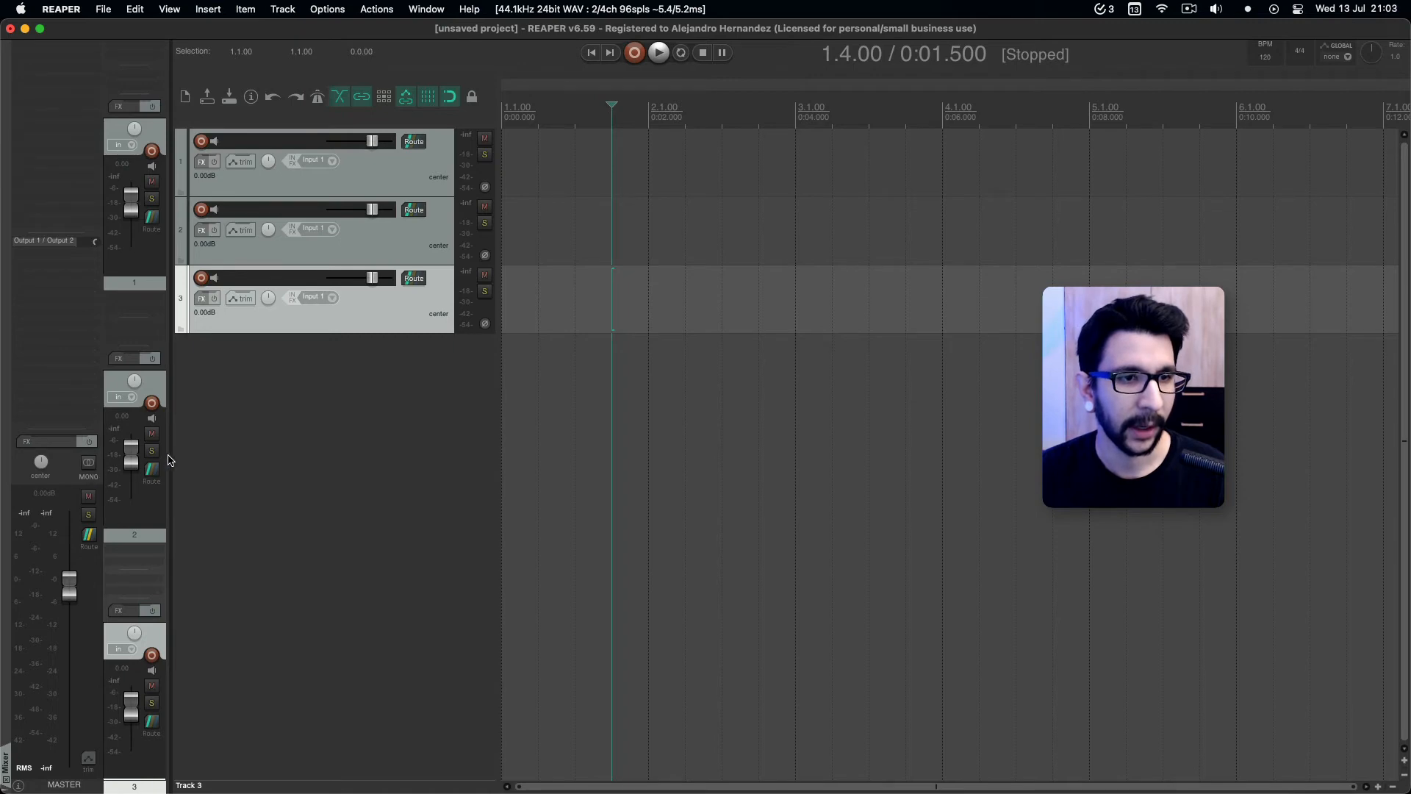
left_click_drag(171, 458, 410, 459)
Hide the master track from the docked mixer.
right_click(344, 427)
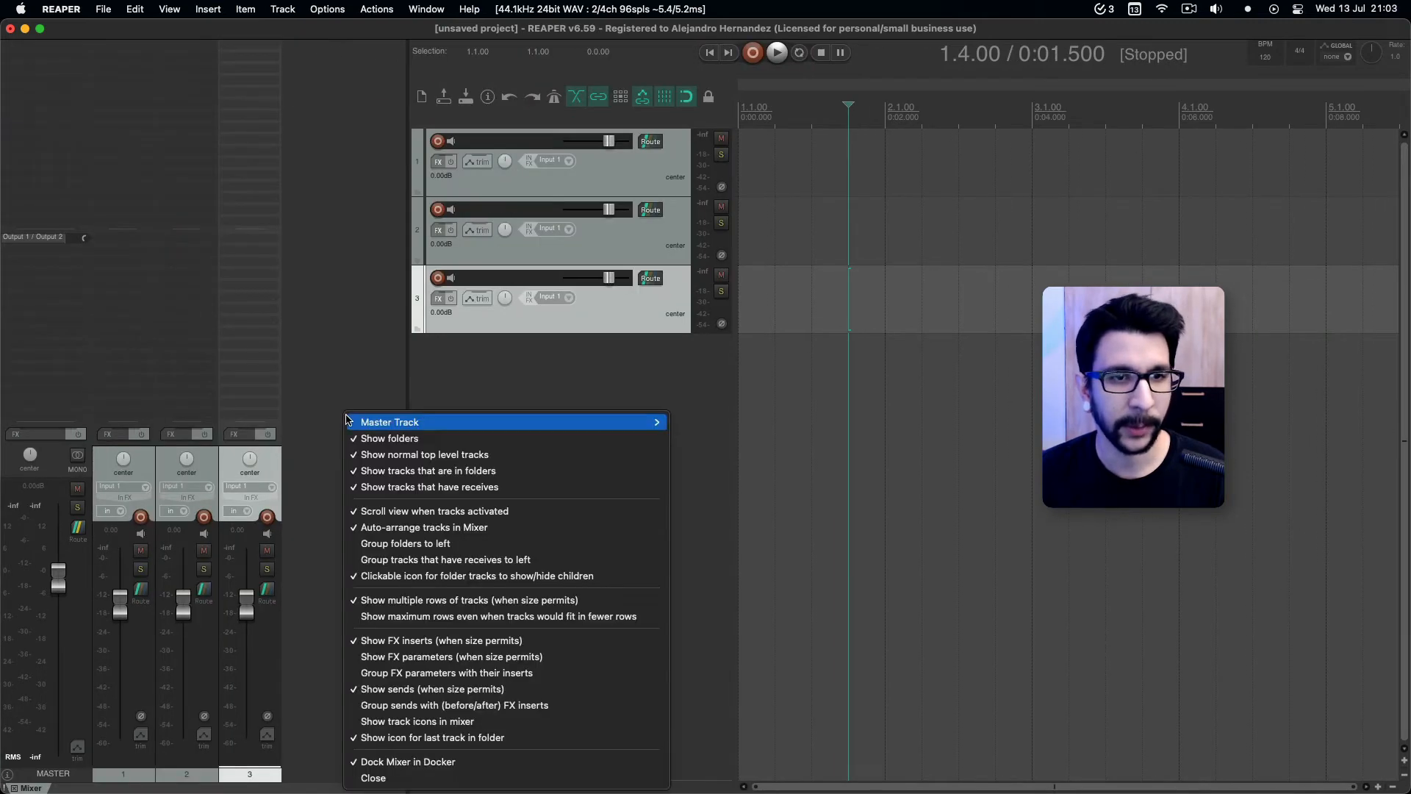
left_click(392, 386)
right_click(354, 362)
mouse_move(375, 380)
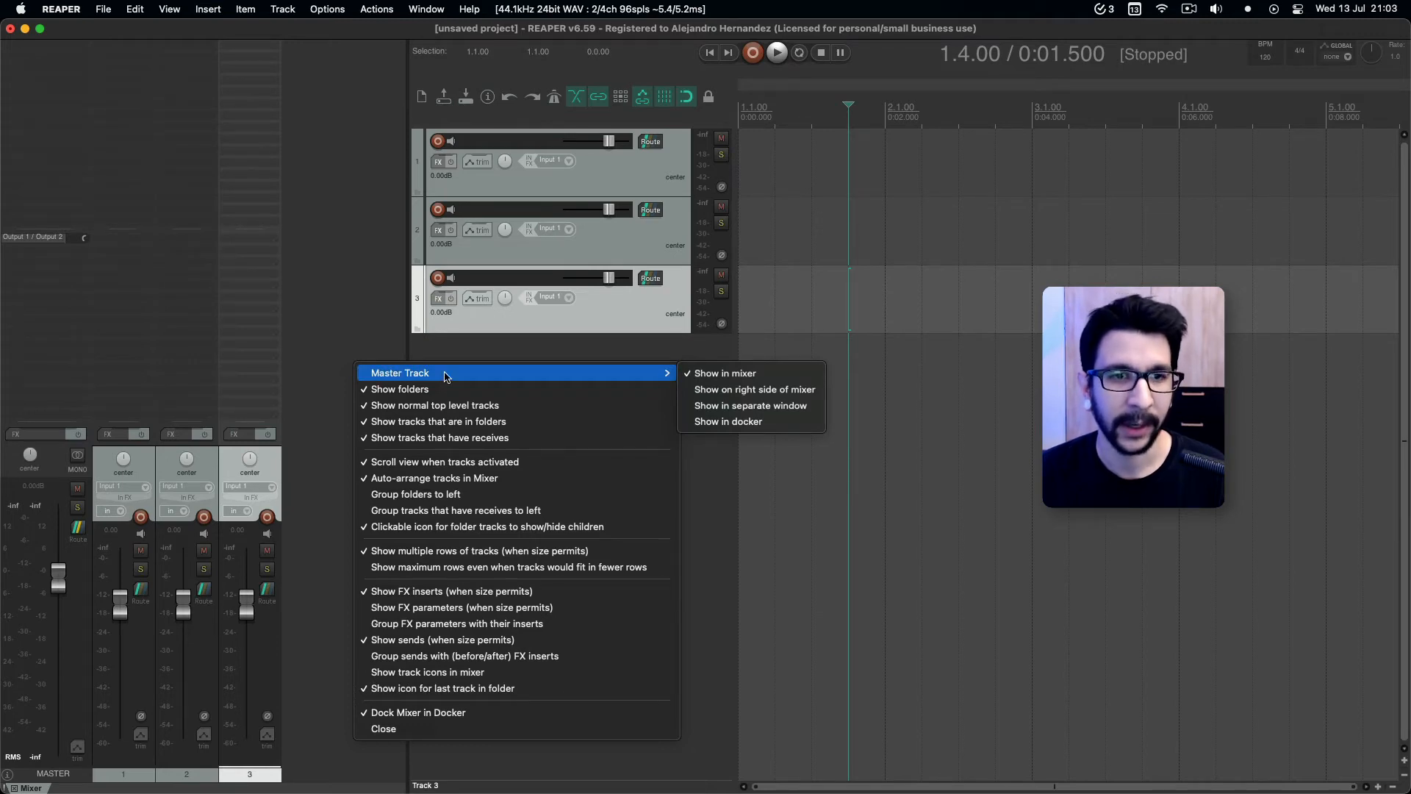
left_click(721, 377)
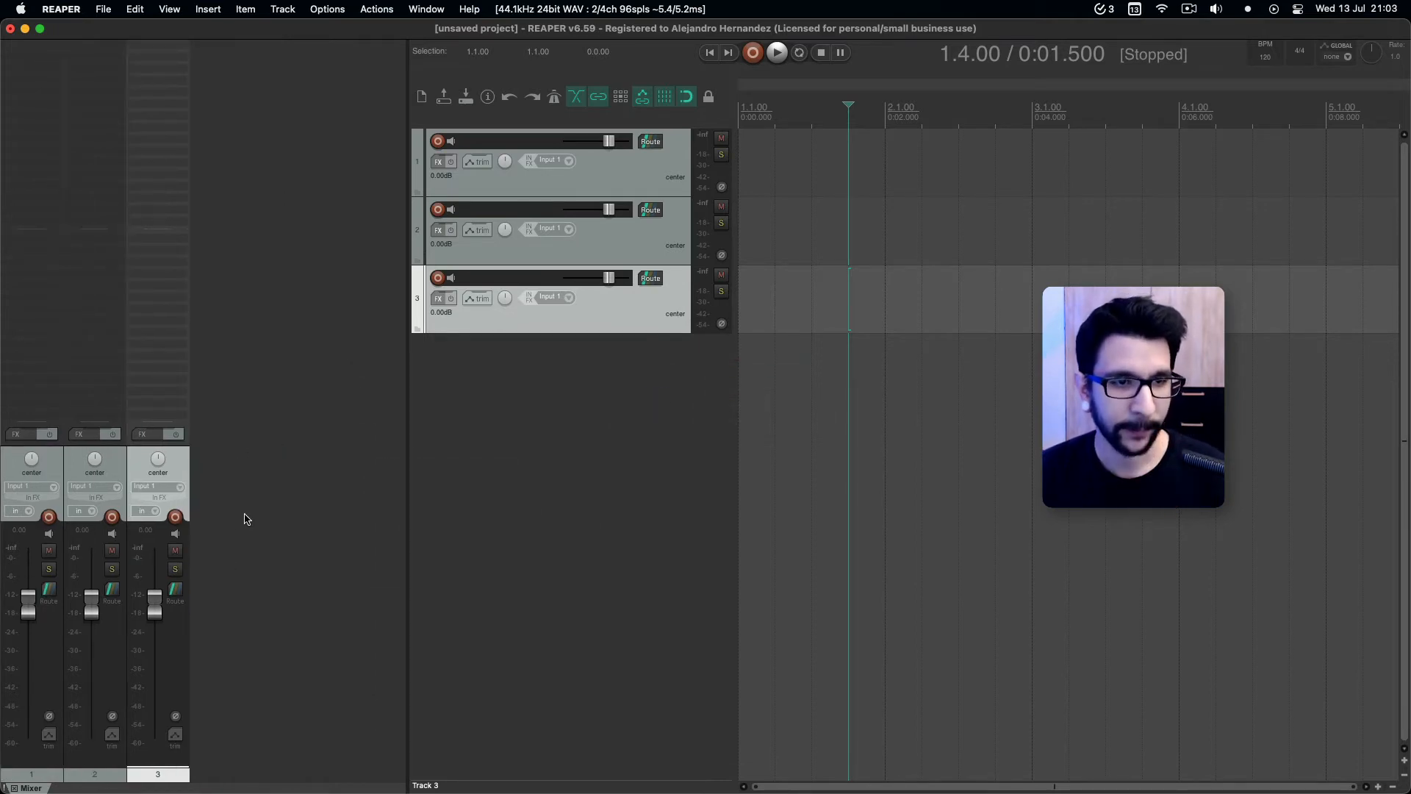
Turn off multiple rows of tracks in the mixer and make its docker narrower.
right_click(257, 468)
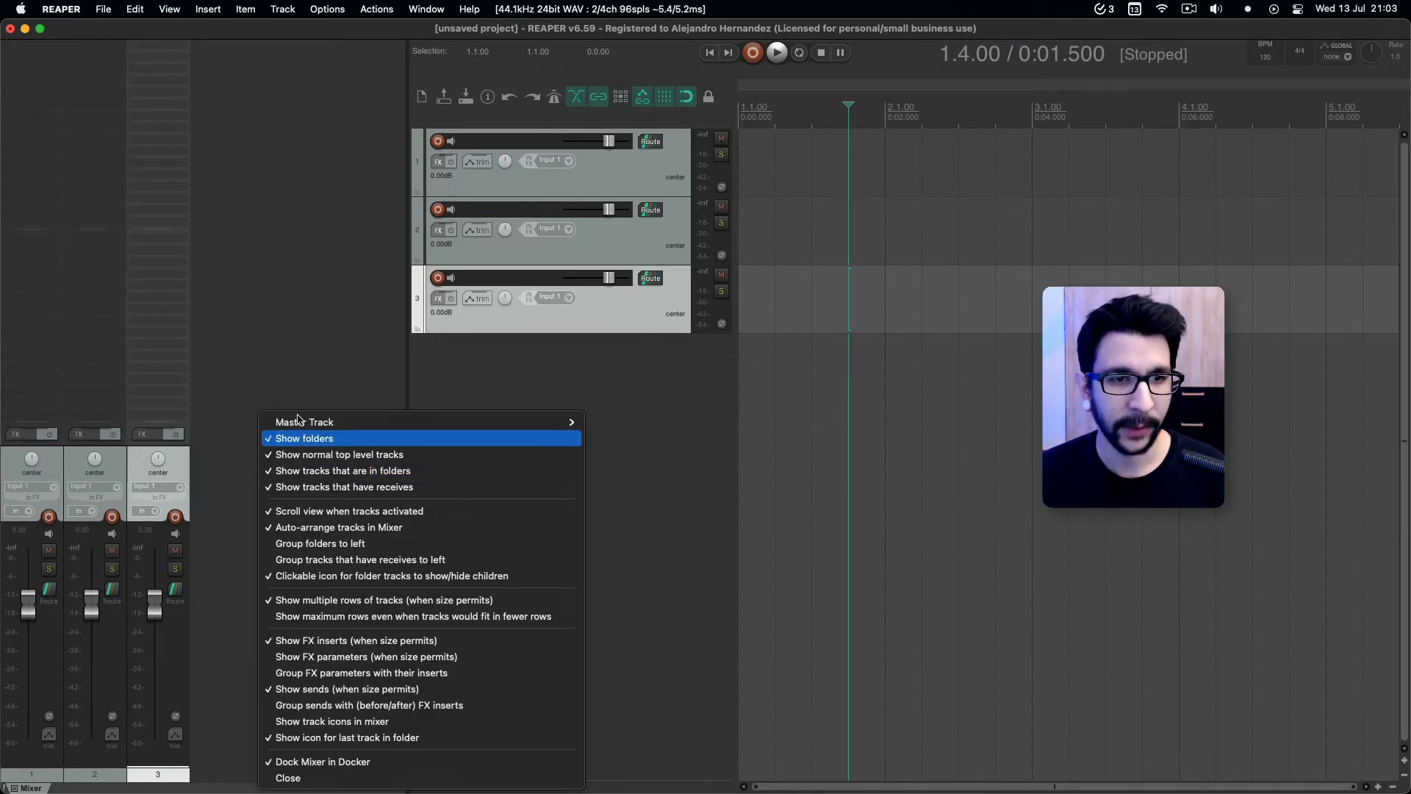
left_click(305, 527)
left_click_drag(409, 385, 286, 397)
right_click(287, 397)
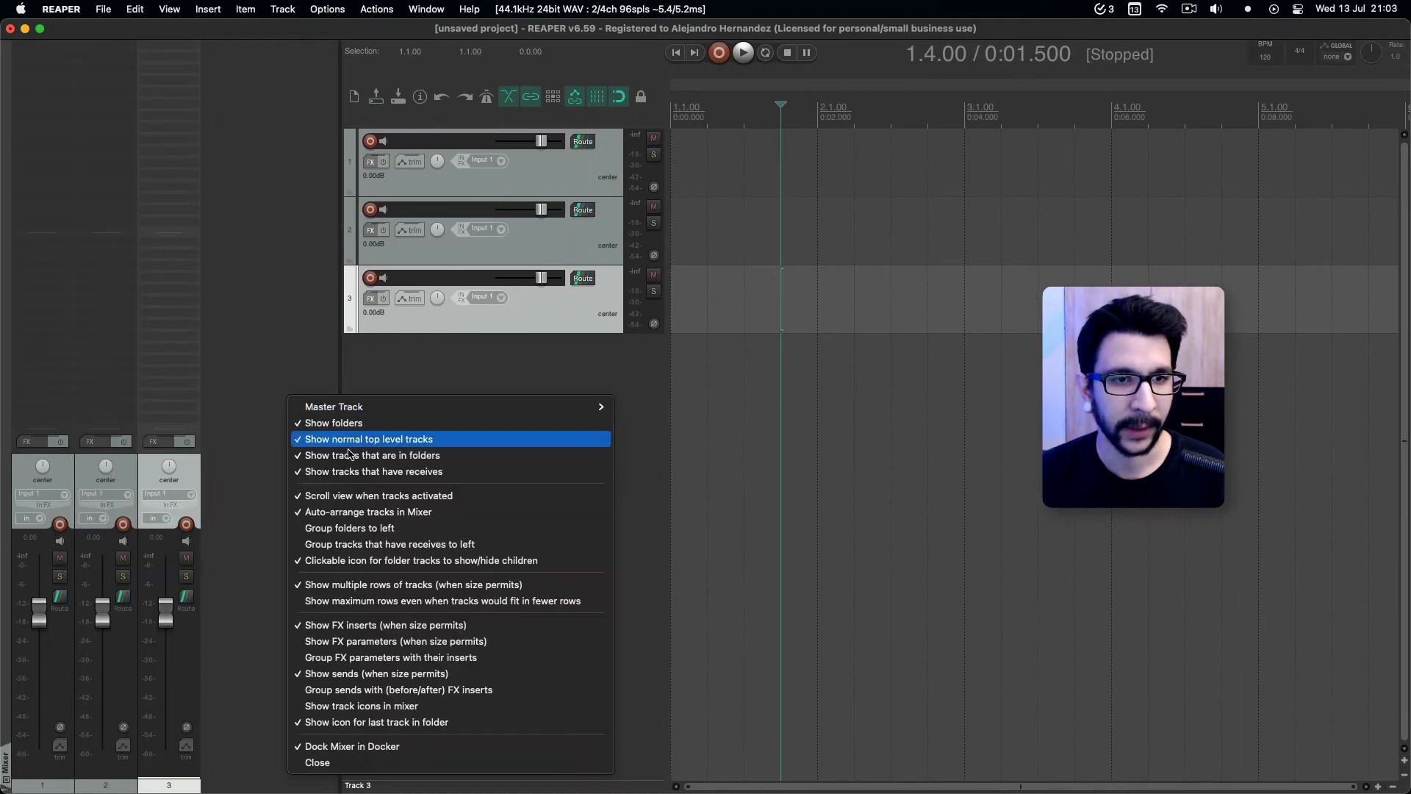
left_click(341, 580)
left_click(335, 471)
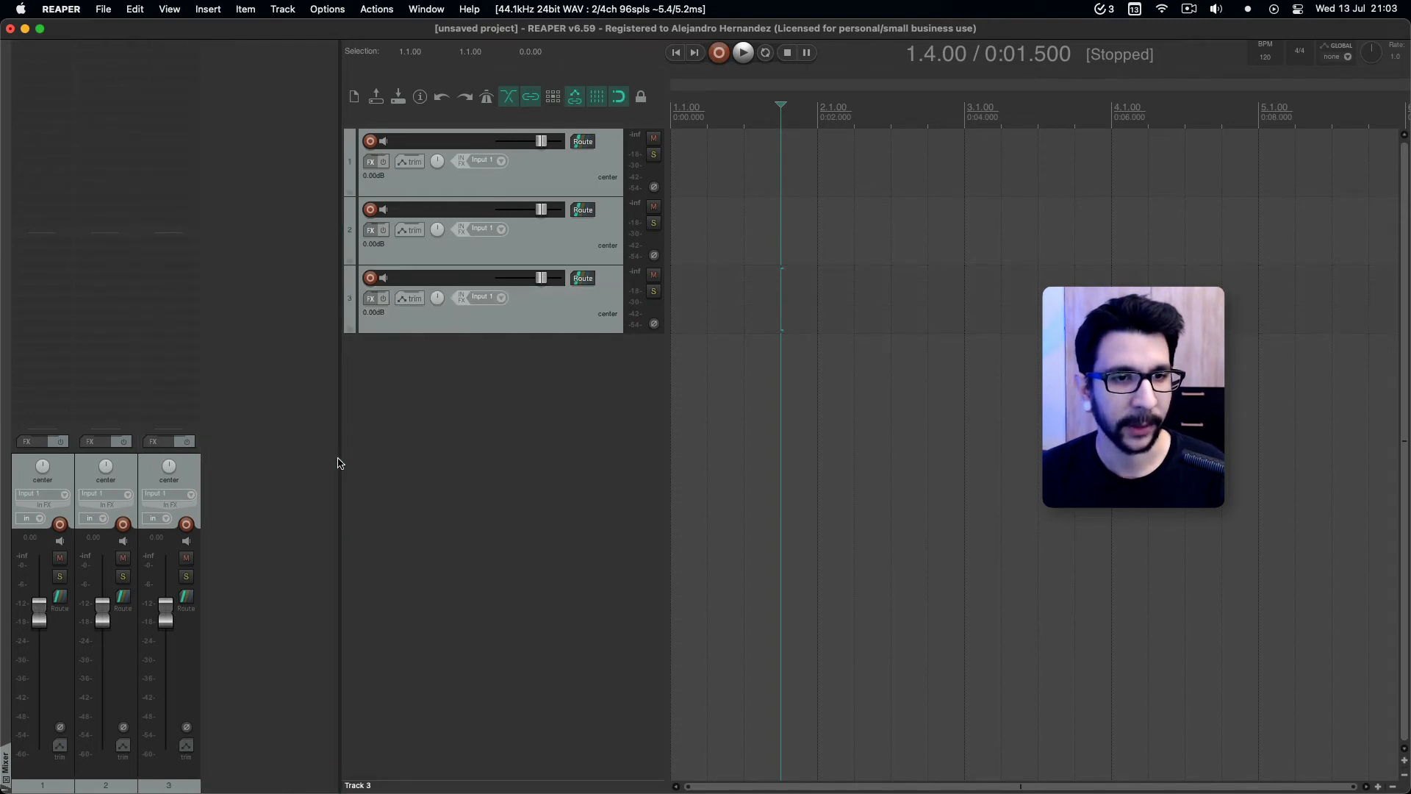
left_click_drag(339, 463, 314, 504)
Show the master track in a docker, move it to the arrange window's right side, and lengthen its fader area.
right_click(269, 434)
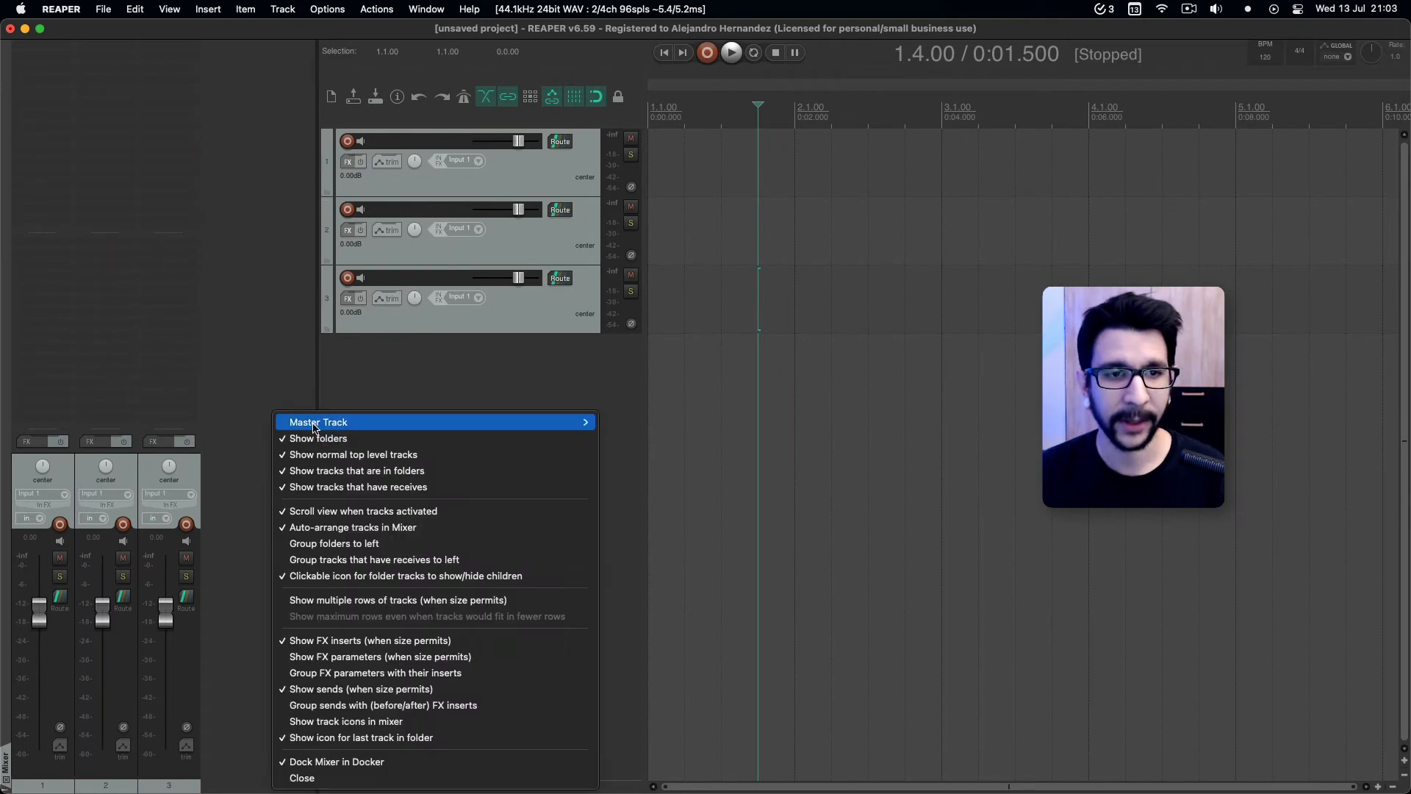
mouse_move(316, 428)
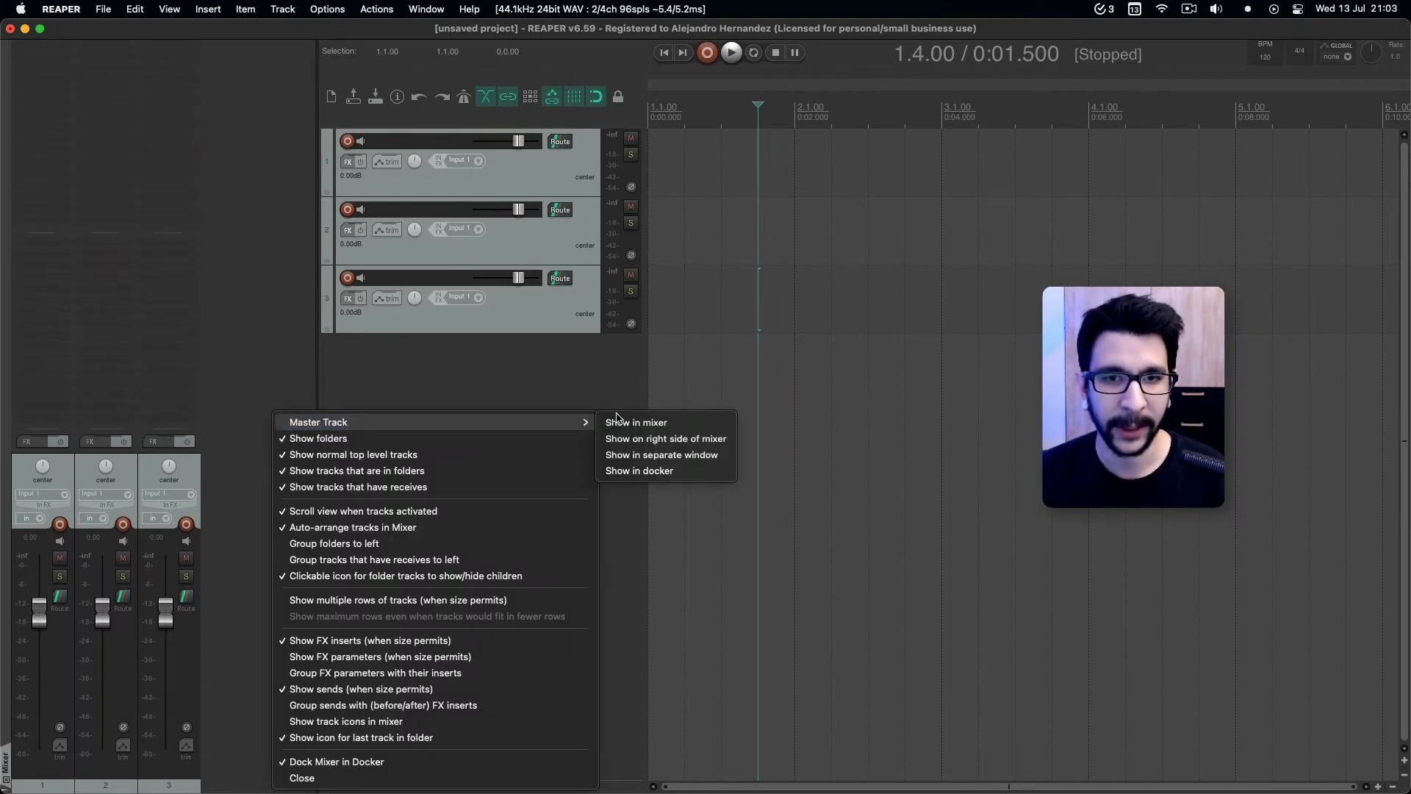
left_click(638, 471)
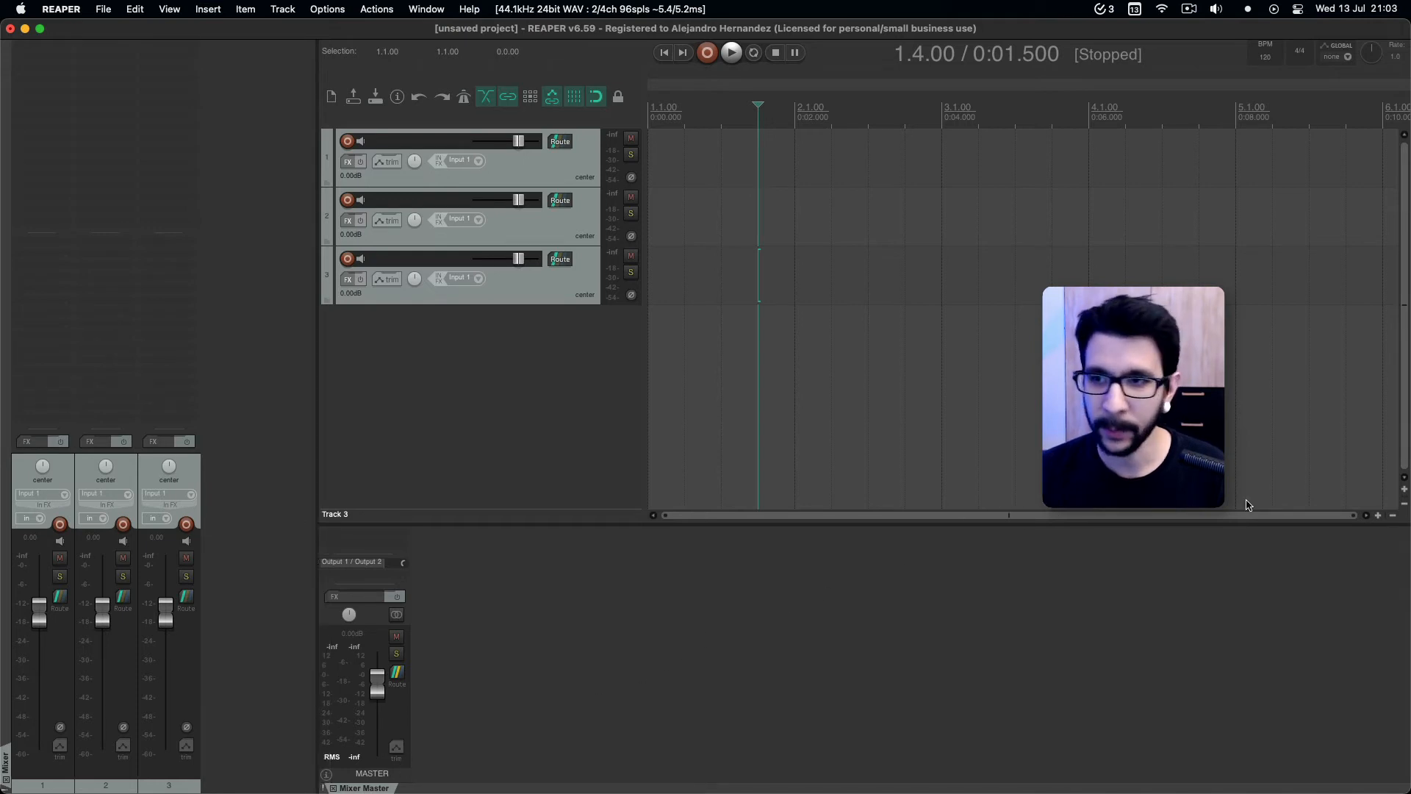
left_click_drag(1392, 464, 1393, 465)
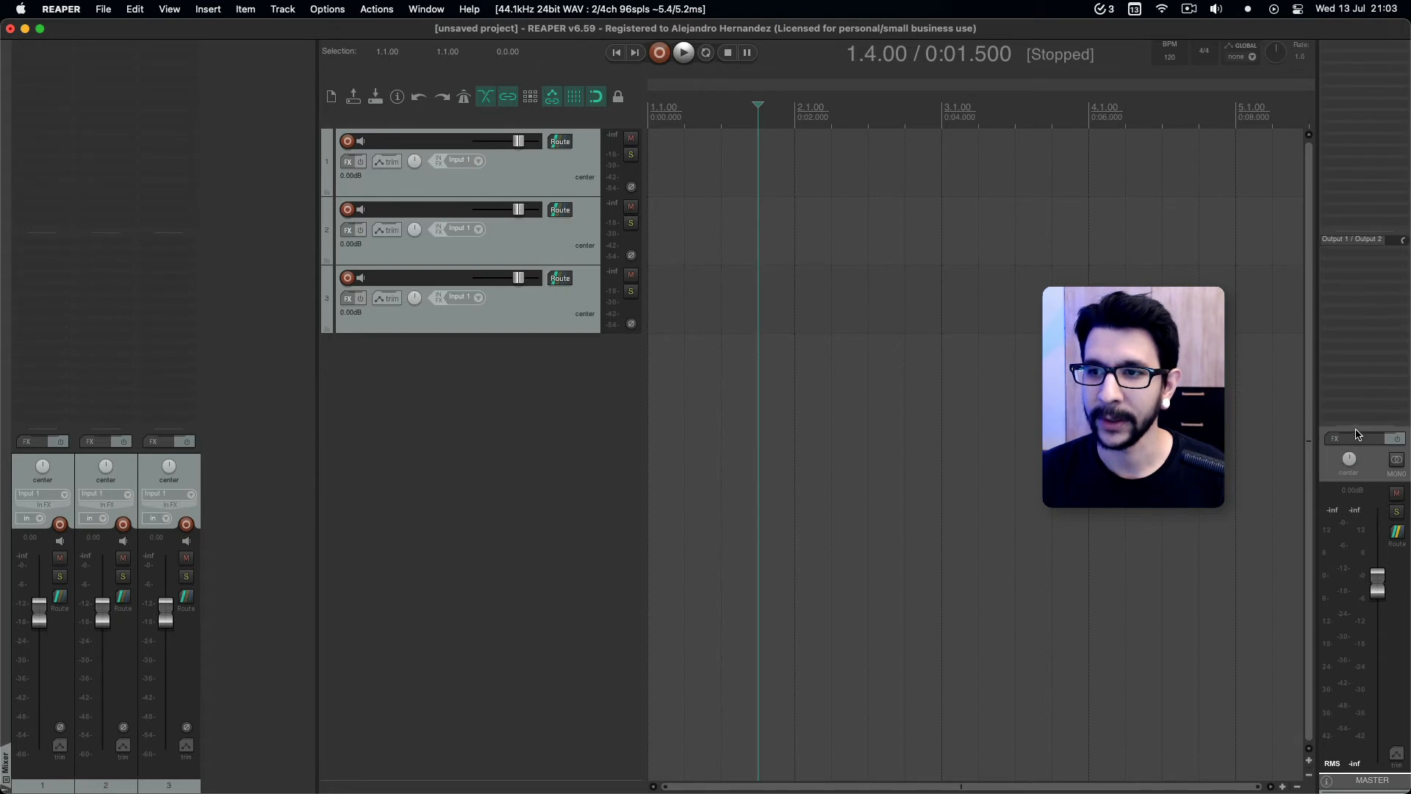
left_click_drag(1363, 432, 1366, 211)
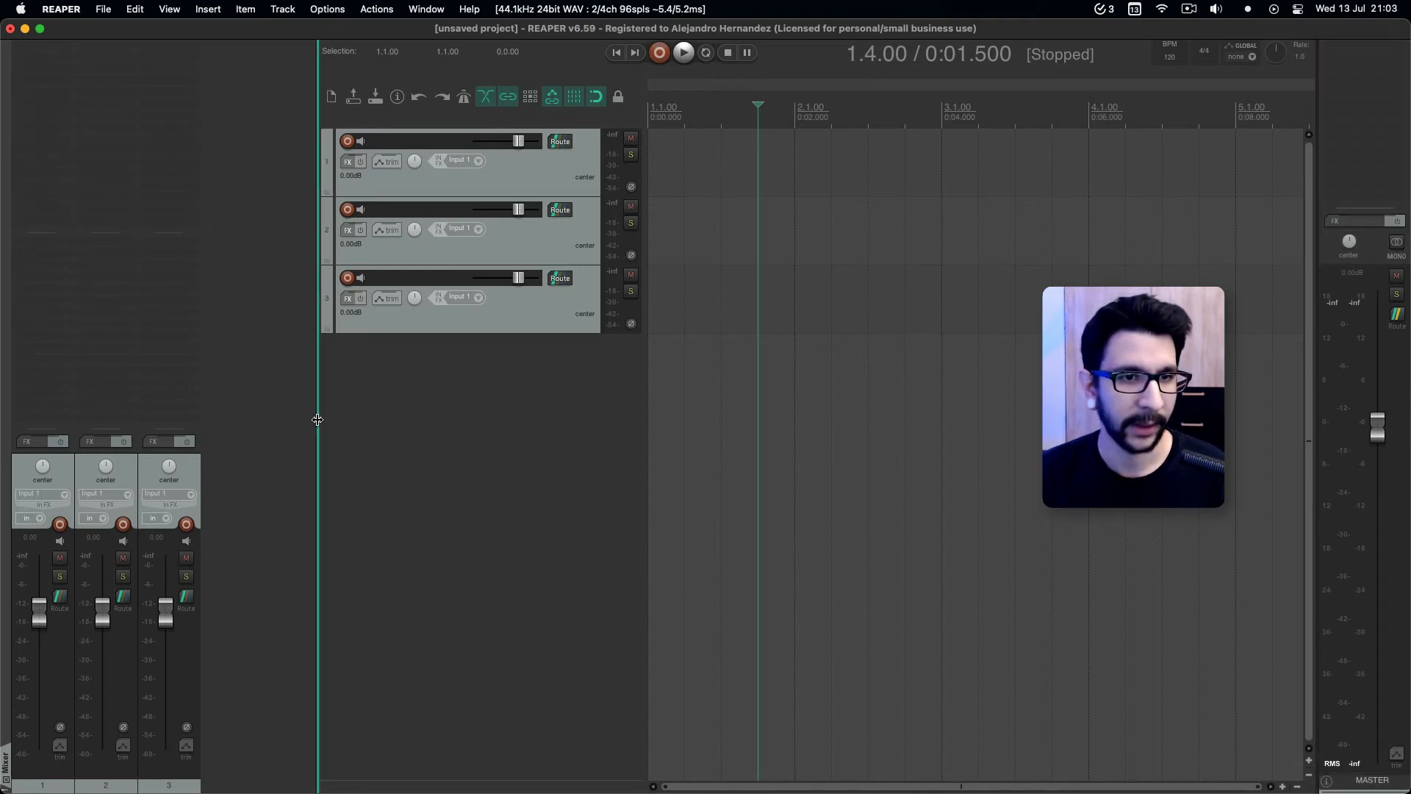
Narrow the mixer docker to a single strip and select tracks 3, 2 and 1 in turn to check it.
left_click_drag(317, 419, 64, 434)
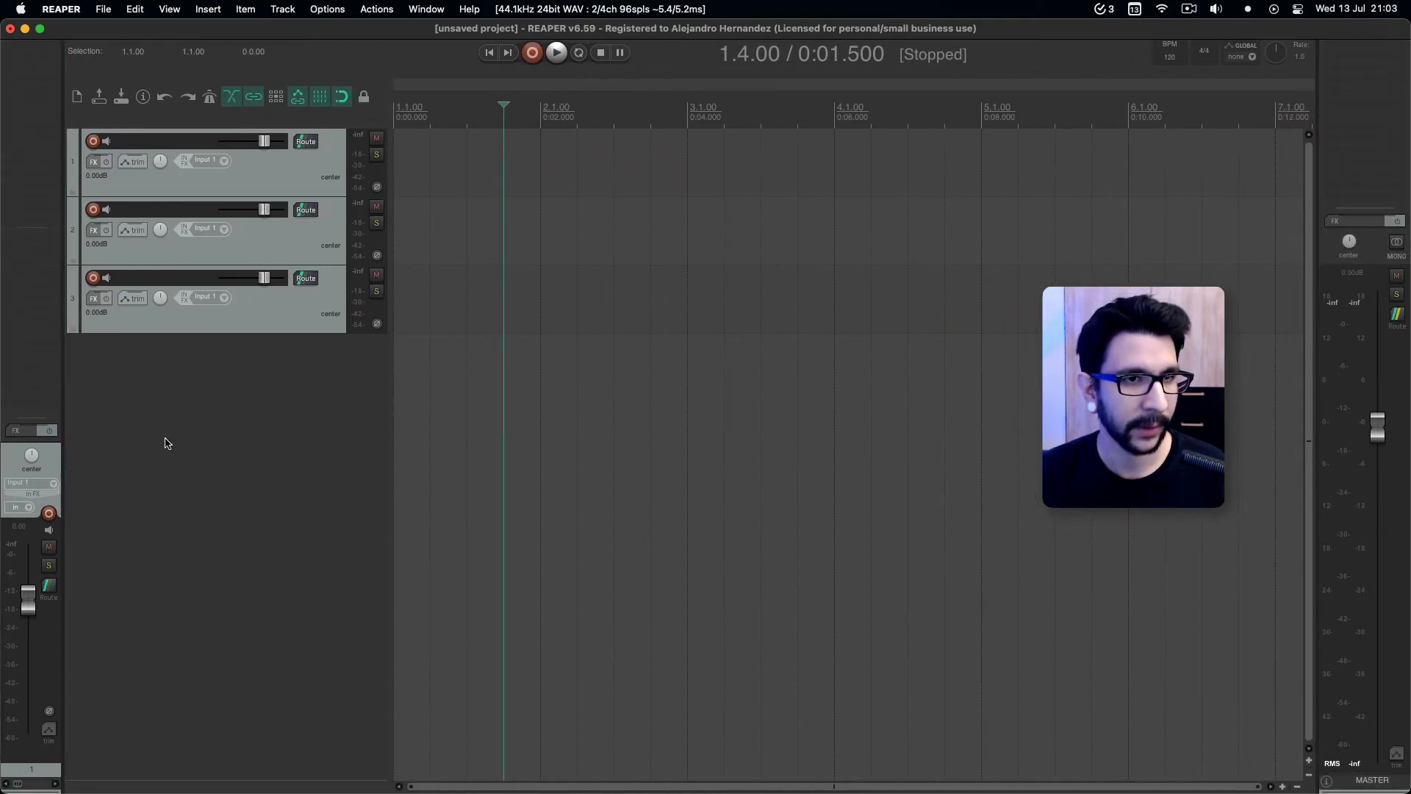
left_click(218, 326)
left_click(249, 253)
left_click(260, 182)
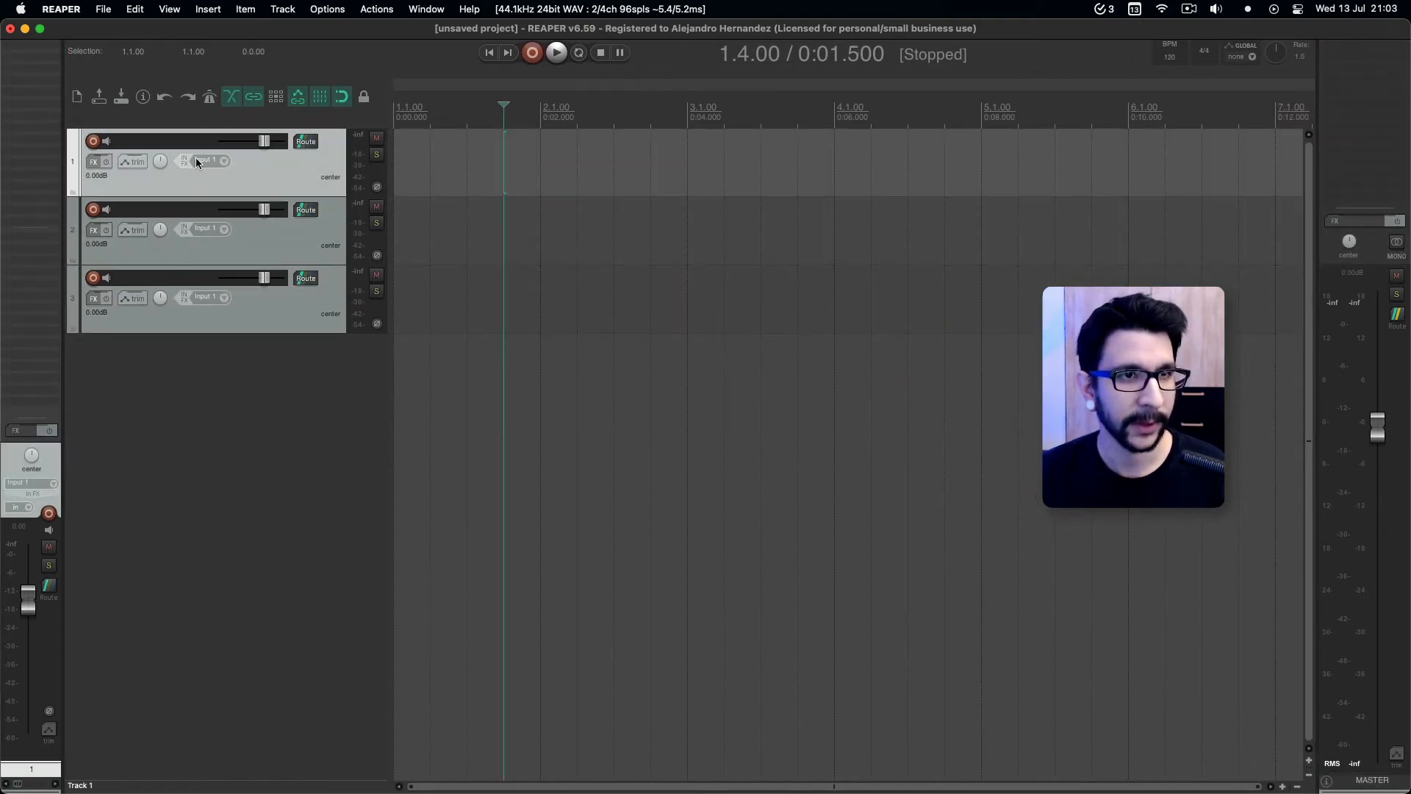
Name the three tracks Hello, New and Track, and select them in turn to check the name on the mixer strip.
double_click(177, 144)
type("H")
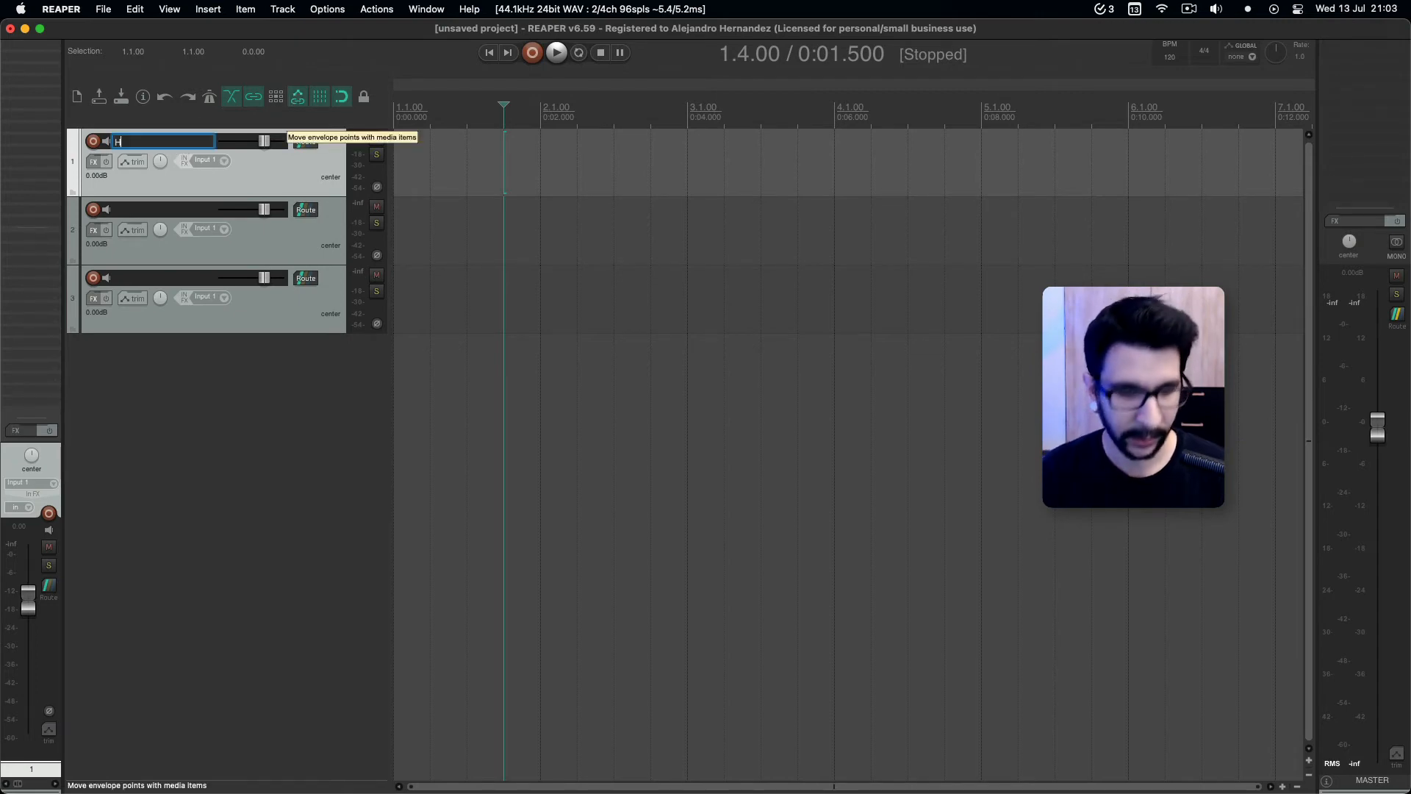
type("ello")
key("Tab")
type("New")
key("Tab")
type("Tra")
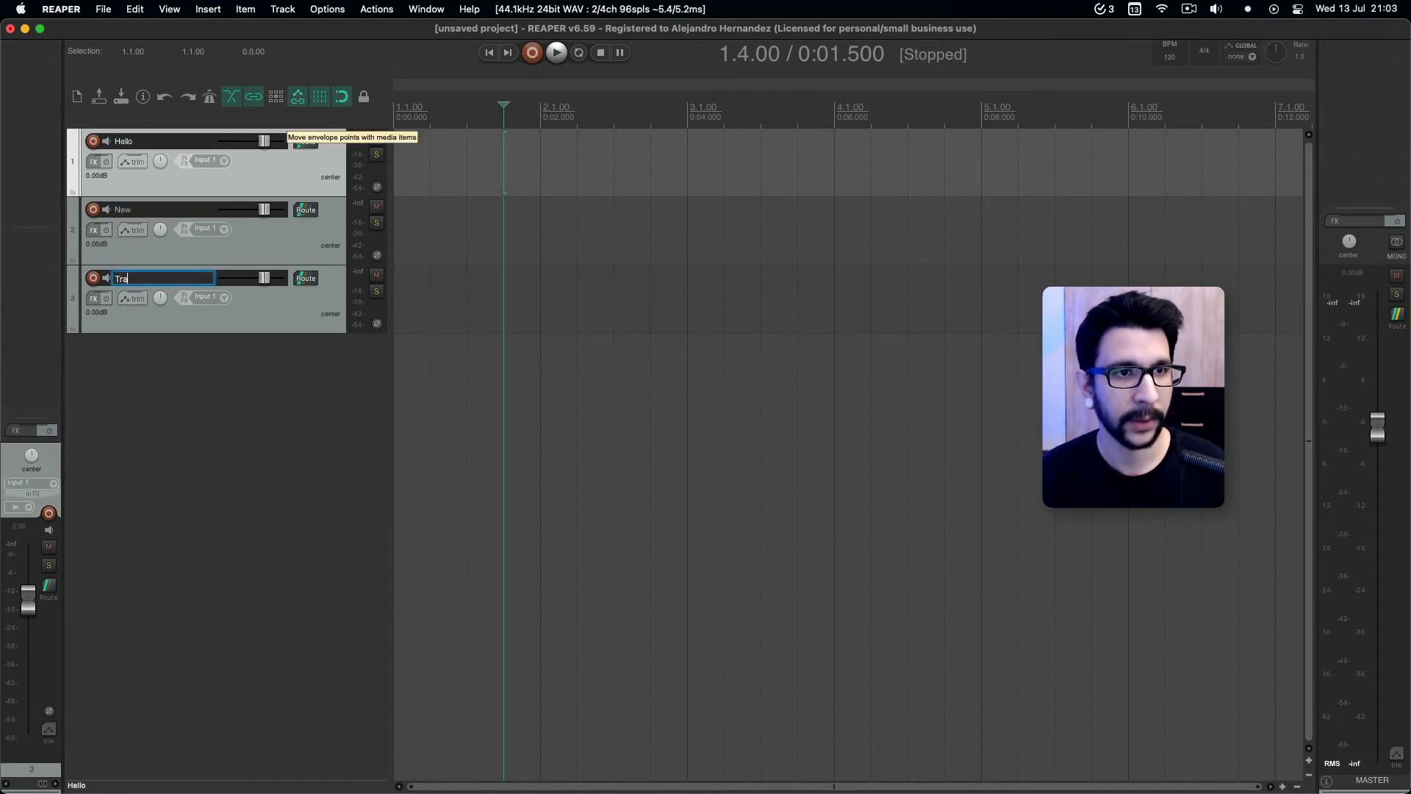
type("ck")
left_click(283, 234)
left_click(272, 183)
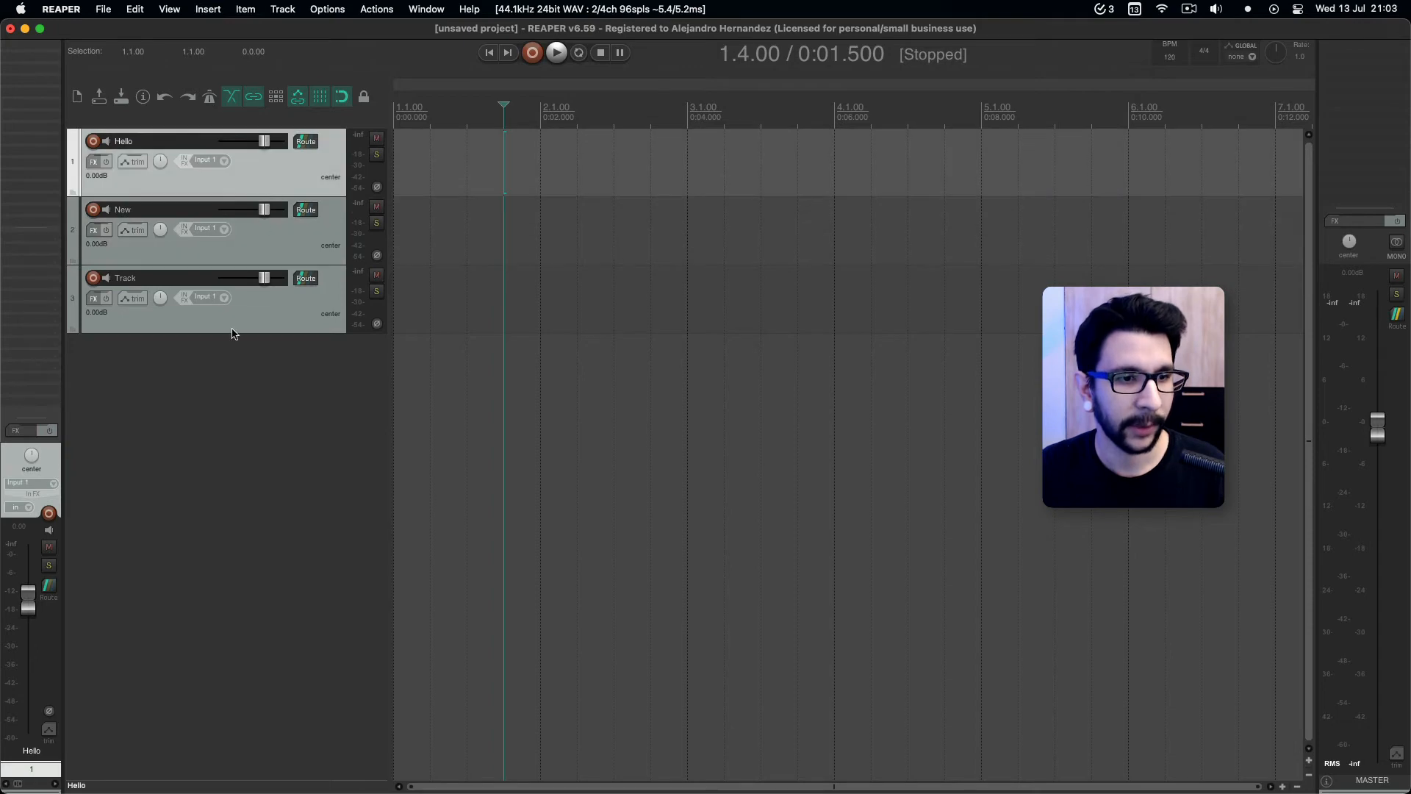
left_click(256, 301)
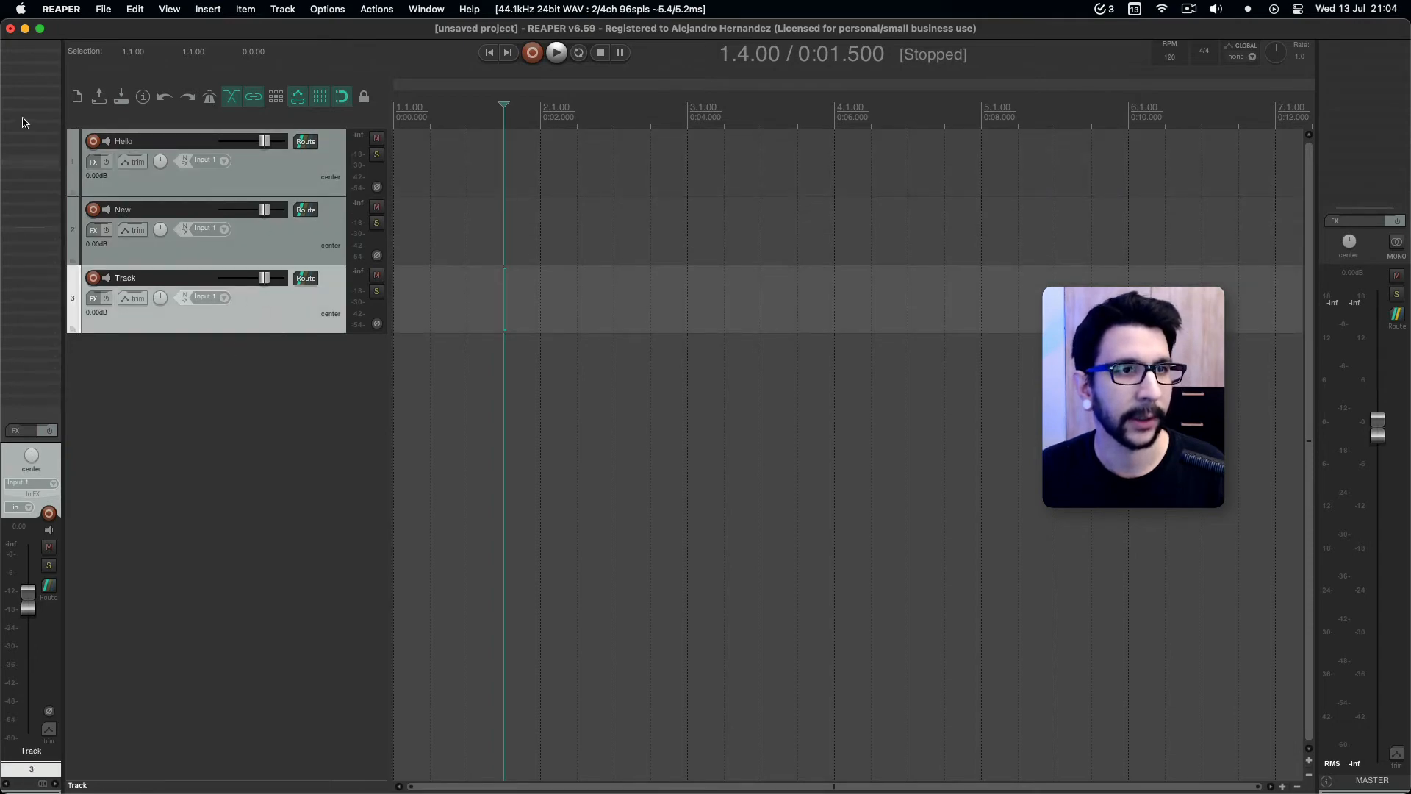
Adjust the Track channel's volume with the mixer strip fader and raise the master fader.
left_click_drag(30, 609, 30, 625)
double_click(30, 625)
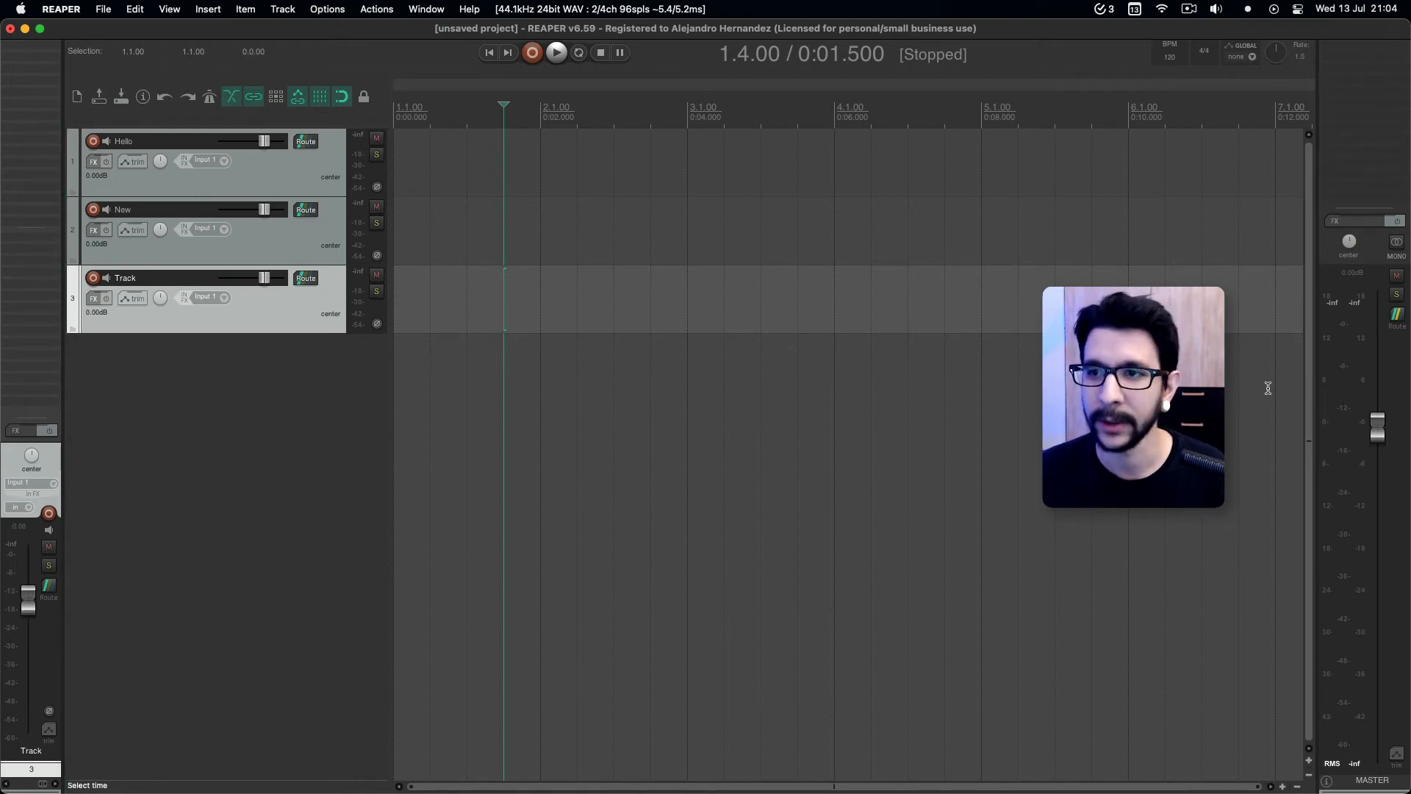
left_click_drag(1377, 430, 1376, 289)
Open the FX Browser in the docker that holds the master track.
key("shift+f")
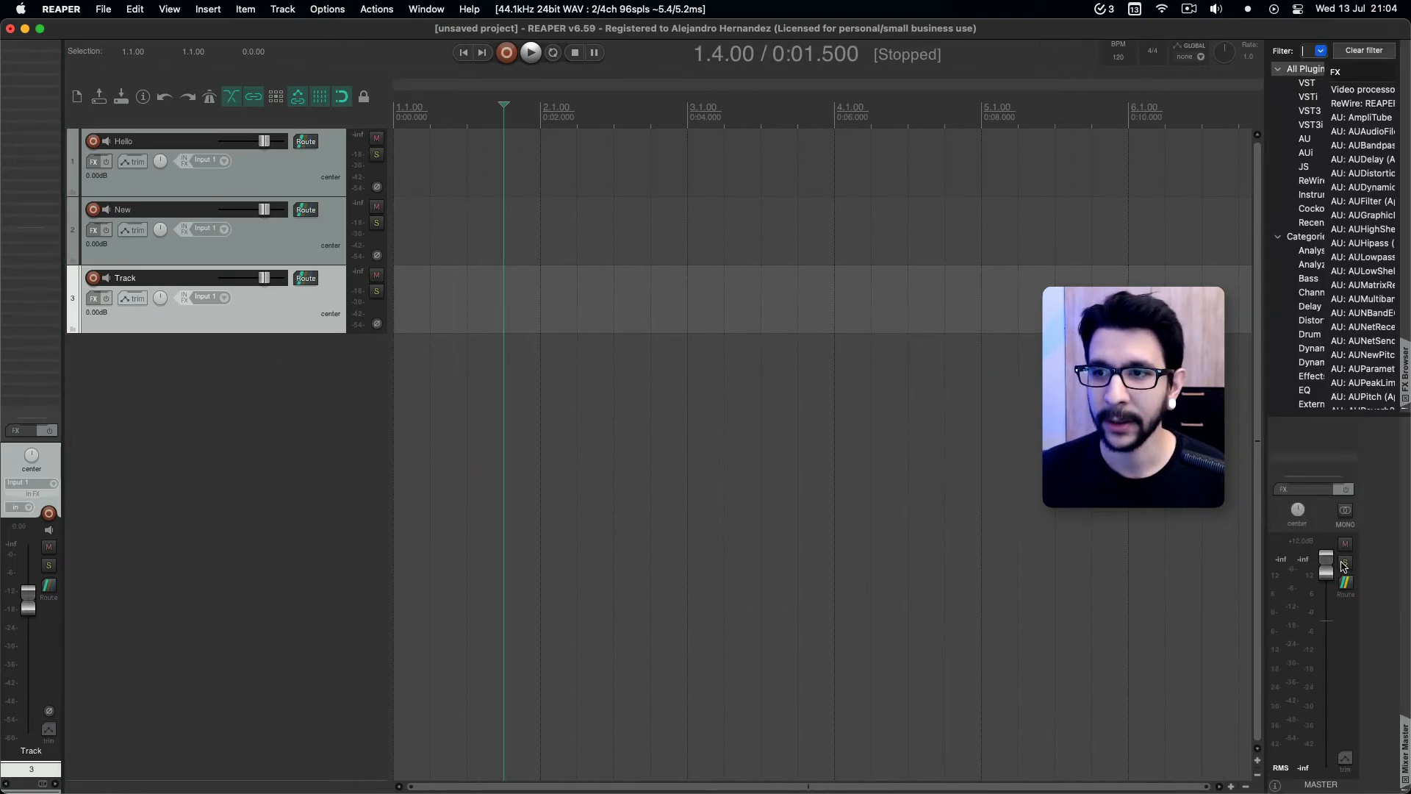
left_click(1406, 405)
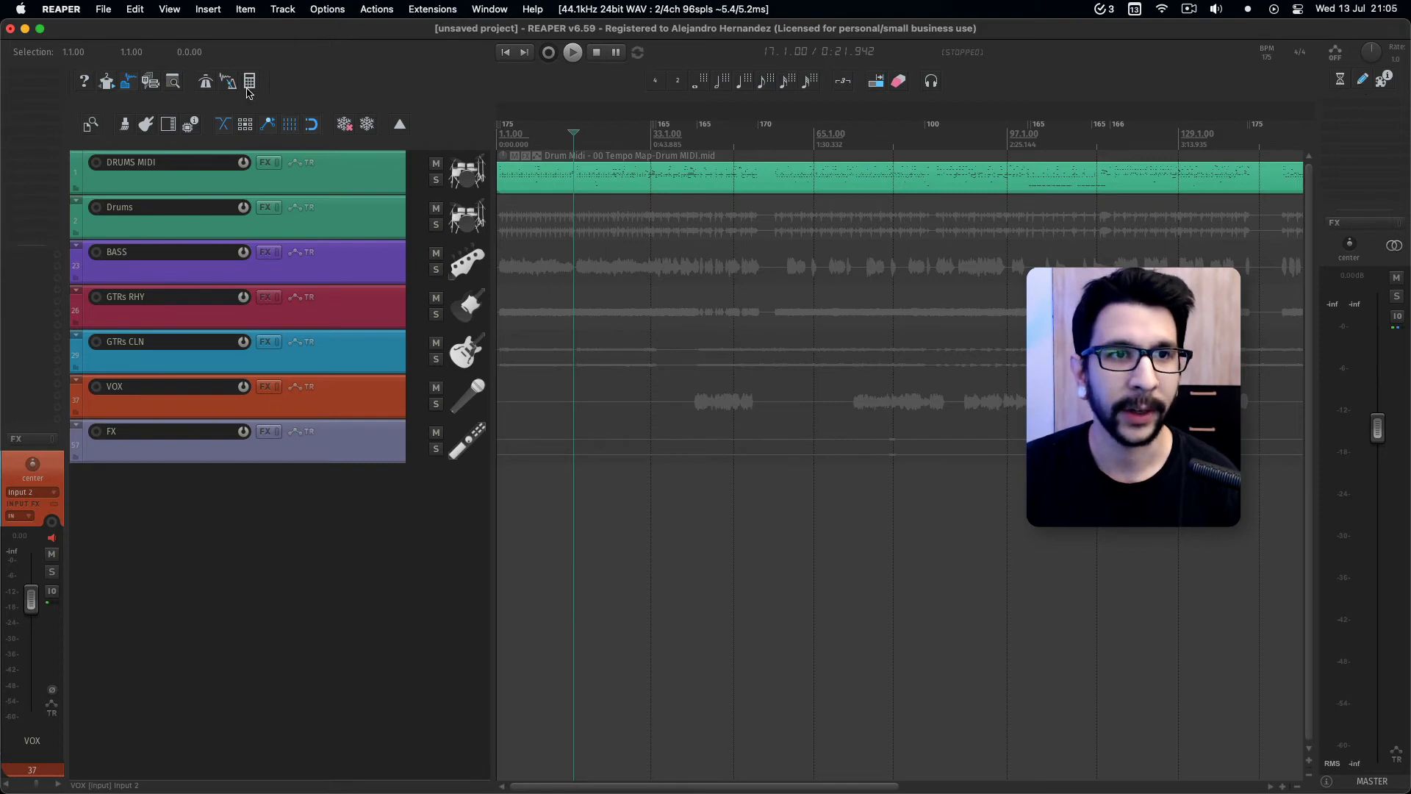
Show the additional row of toolbar icons above the example project's tracks and hide it again.
left_click(401, 127)
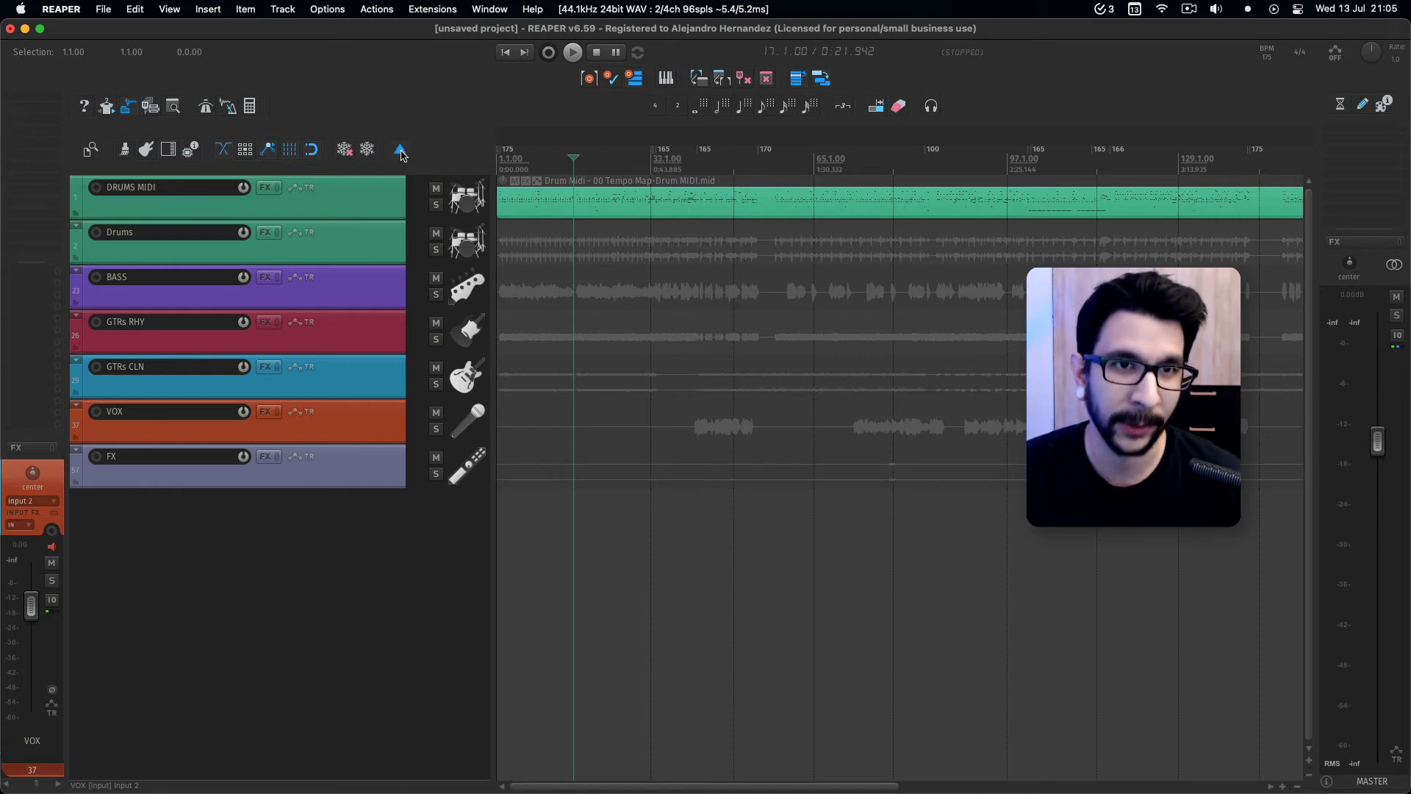
left_click(402, 151)
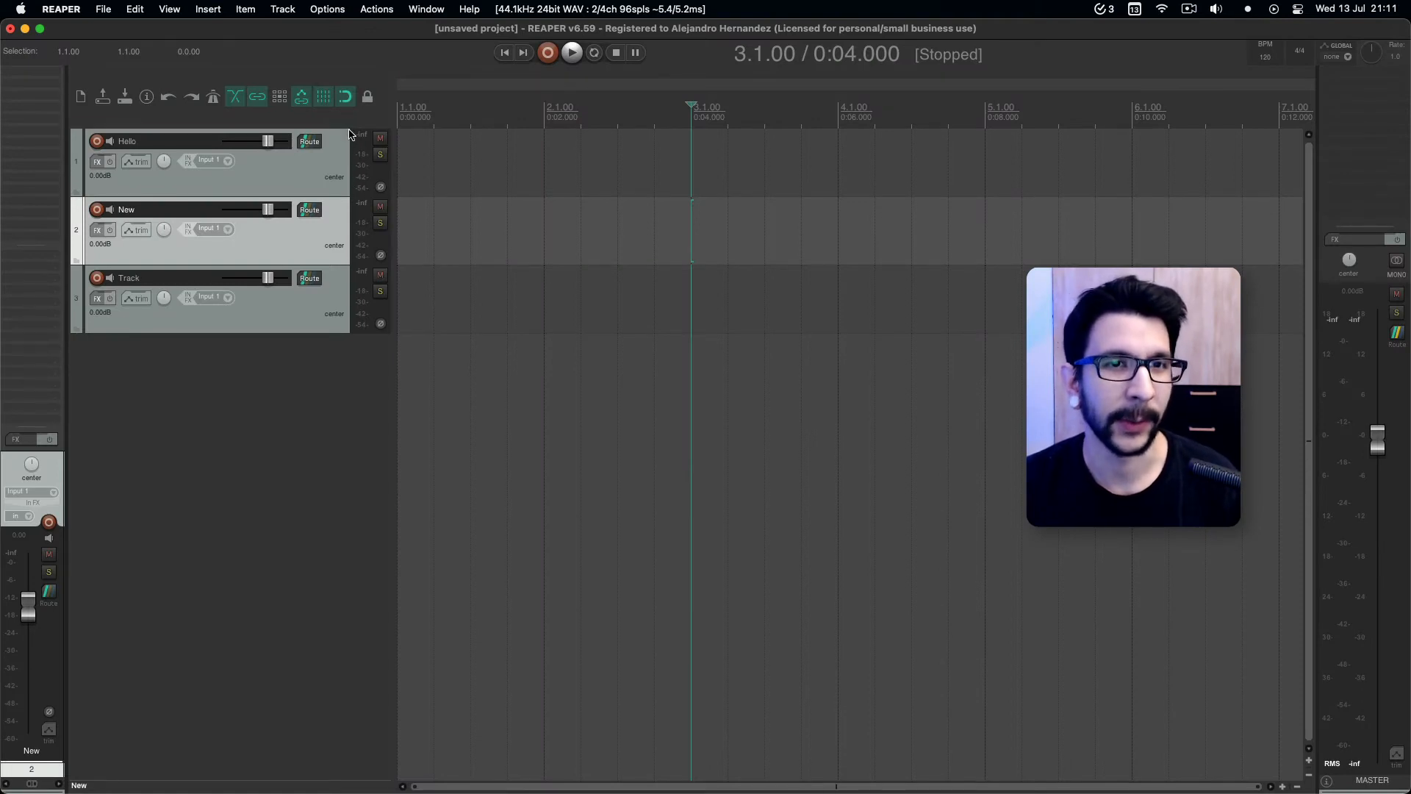
Open Toolbar 1 as an additional toolbar alongside the main toolbar.
right_click(350, 123)
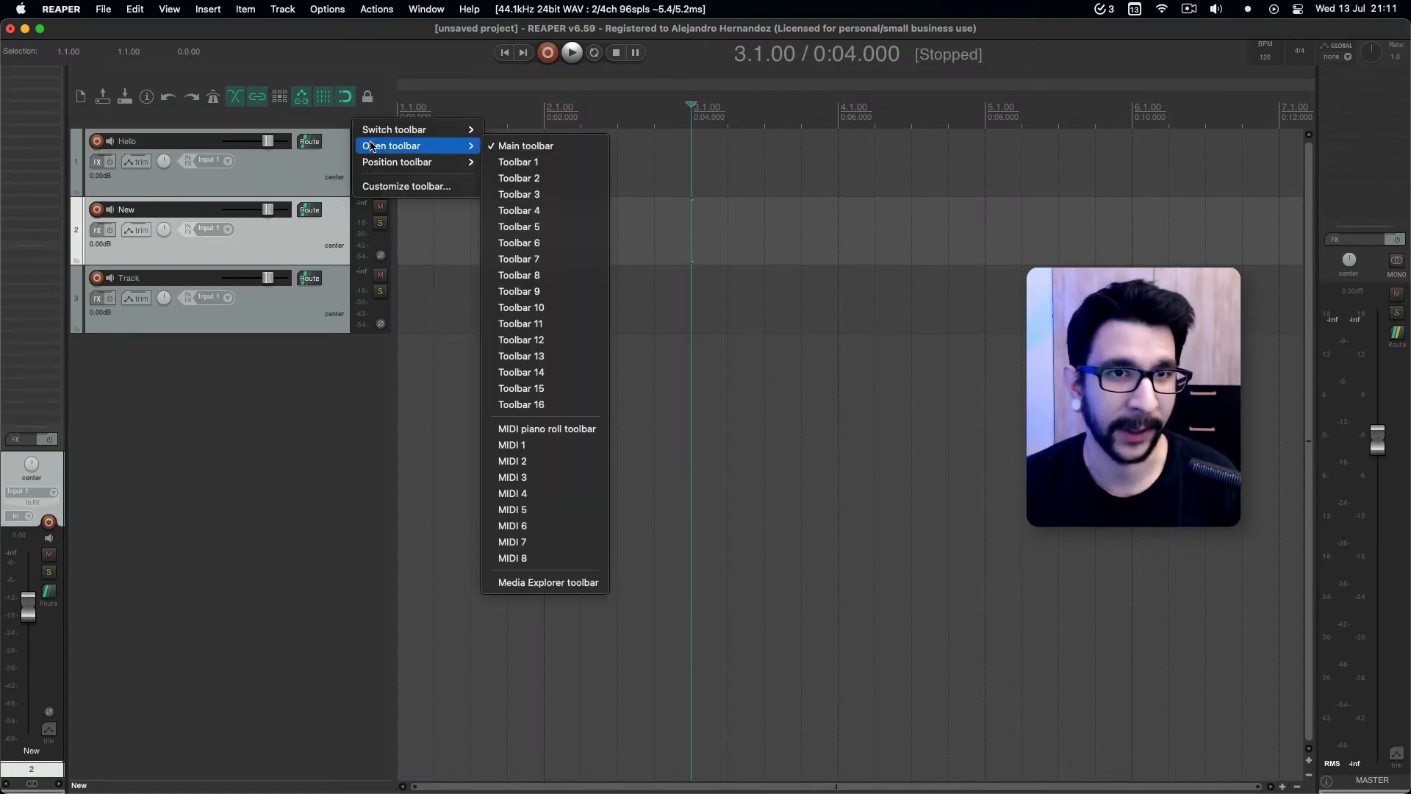
left_click(340, 121)
right_click(340, 122)
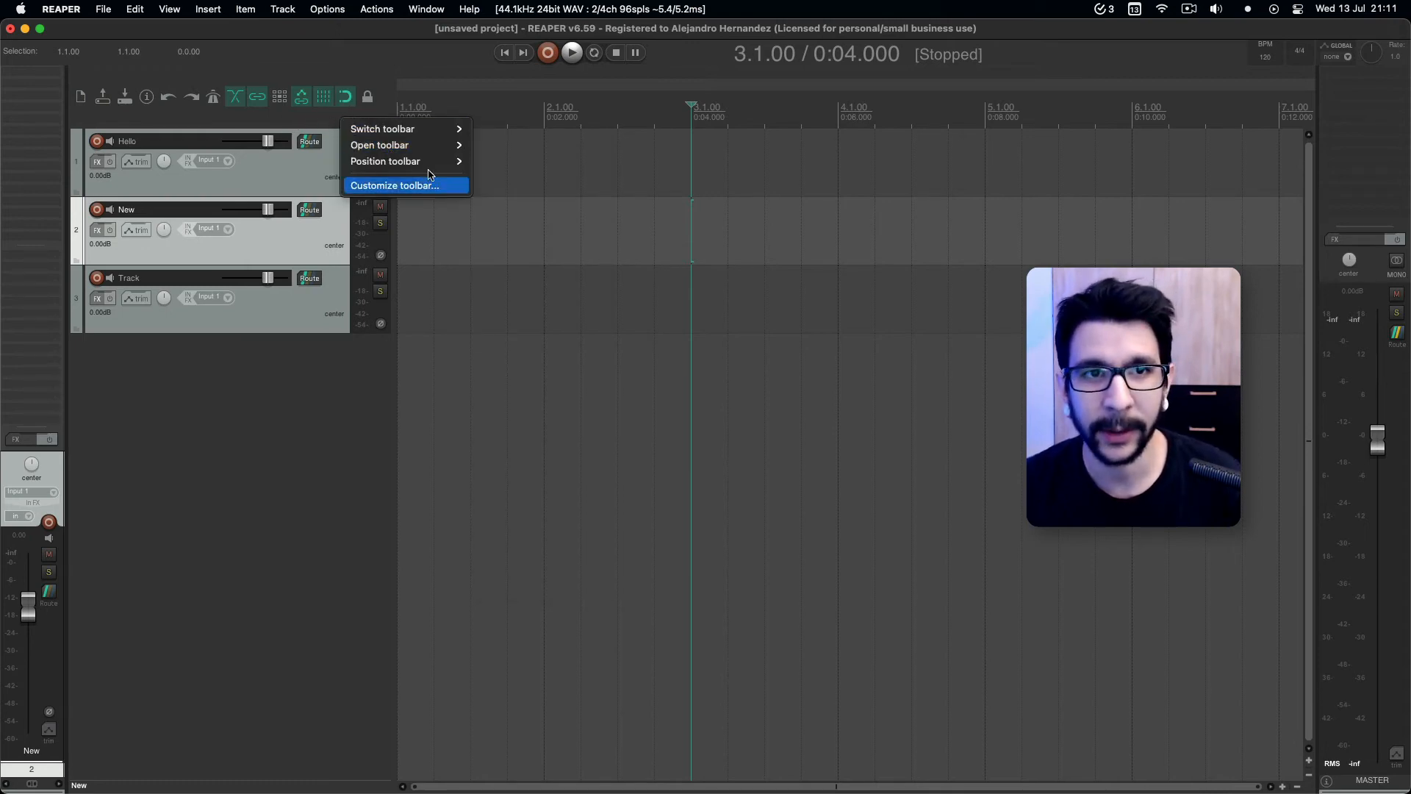
mouse_move(433, 165)
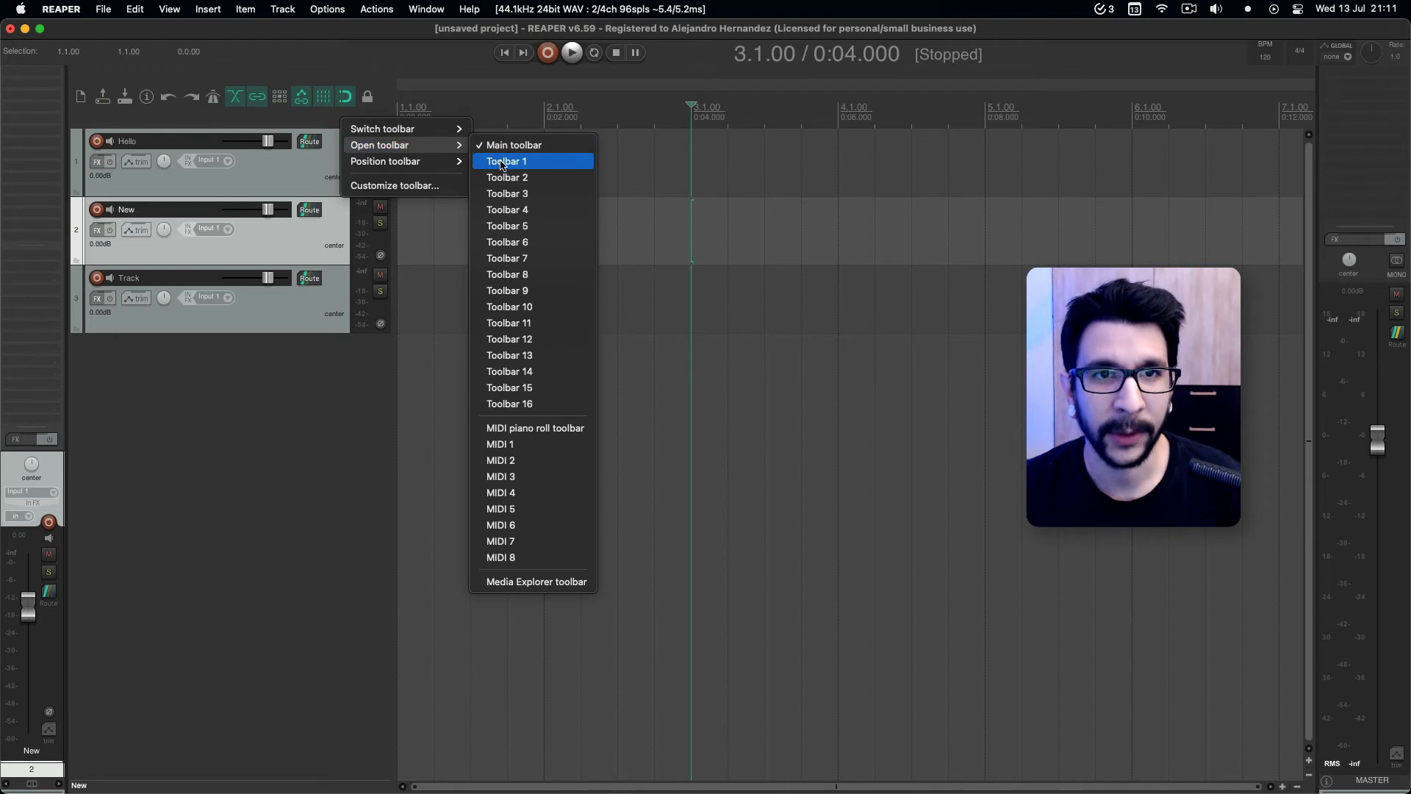
left_click(506, 163)
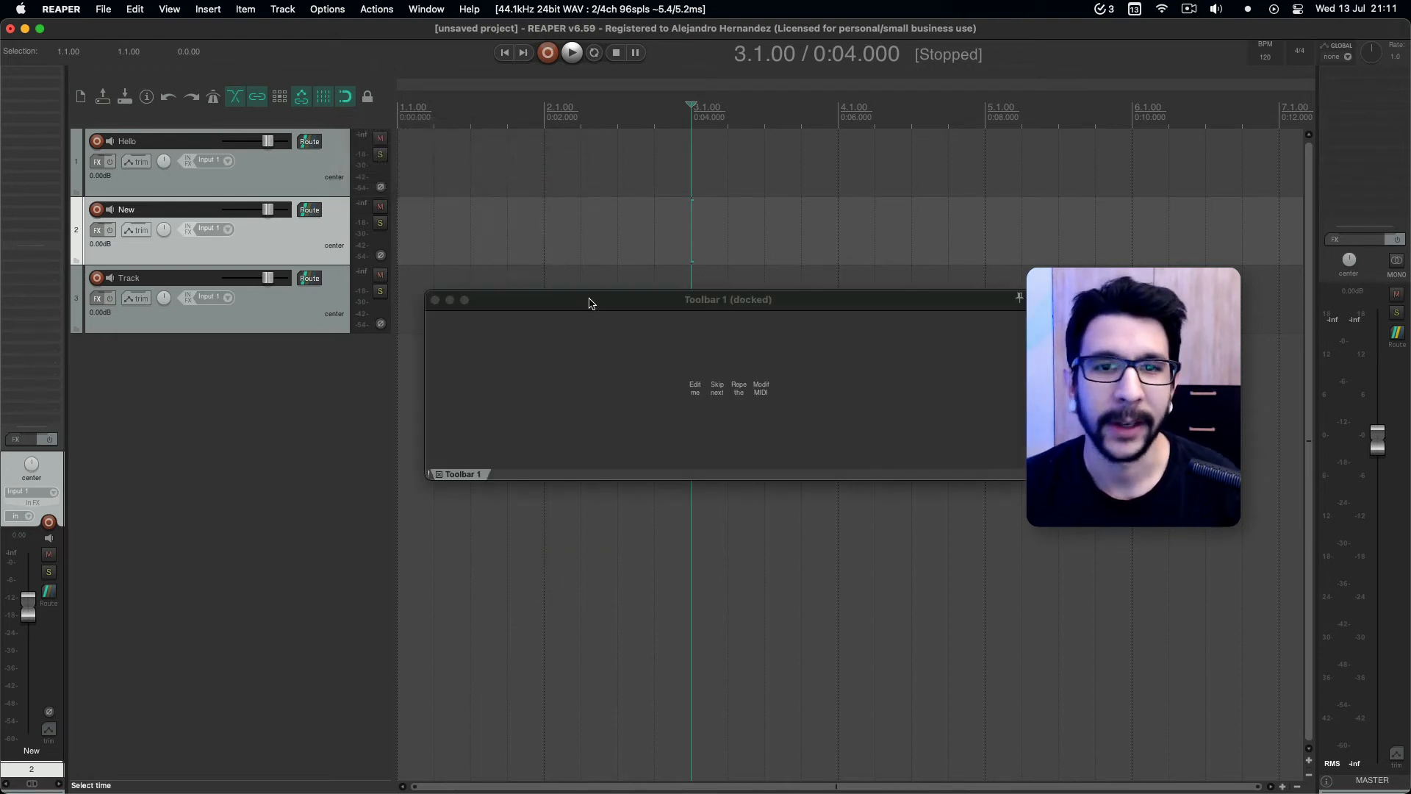
Keep Toolbar 1 positioned in the Toolbar Docker and dock it in a row between the transport and the main toolbar.
left_click_drag(590, 299, 588, 282)
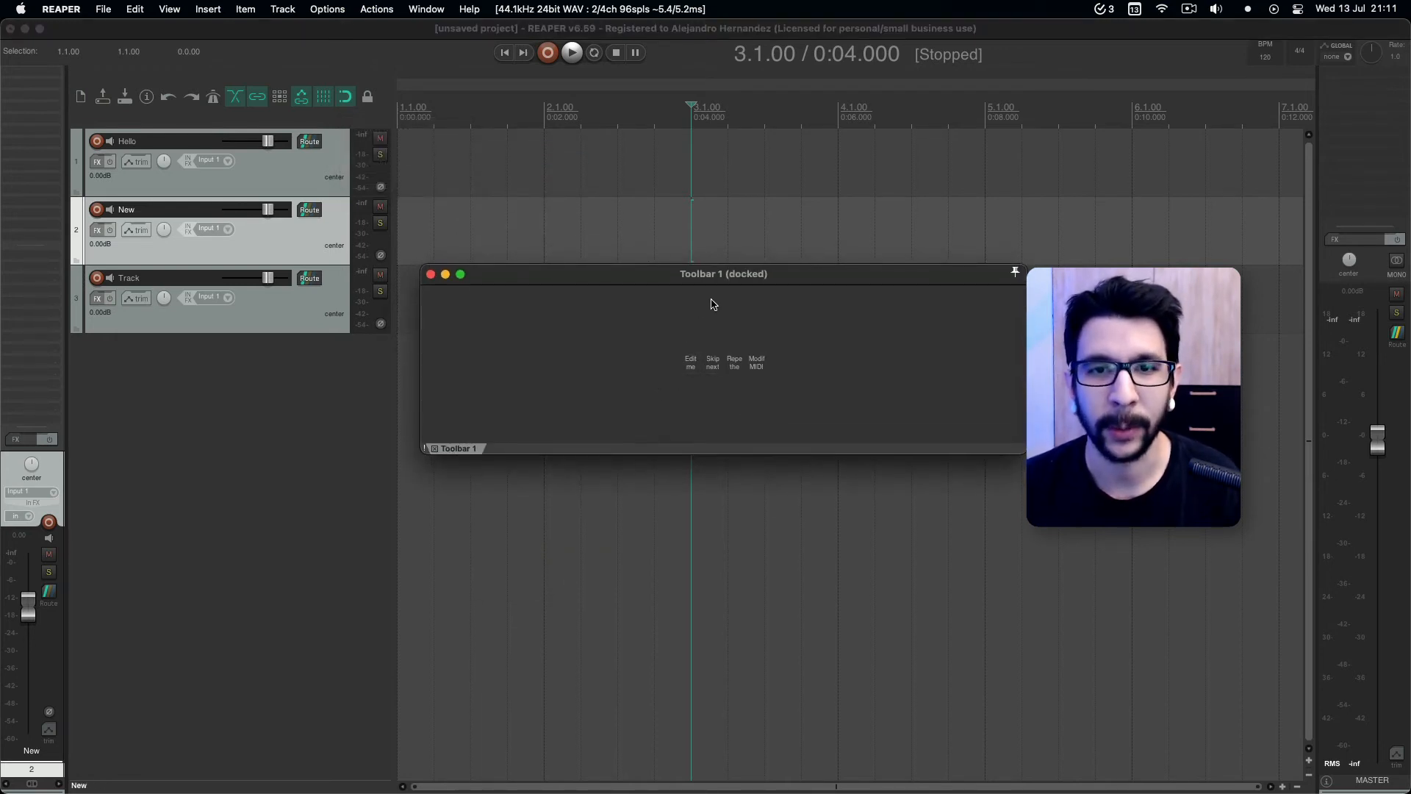
right_click(677, 404)
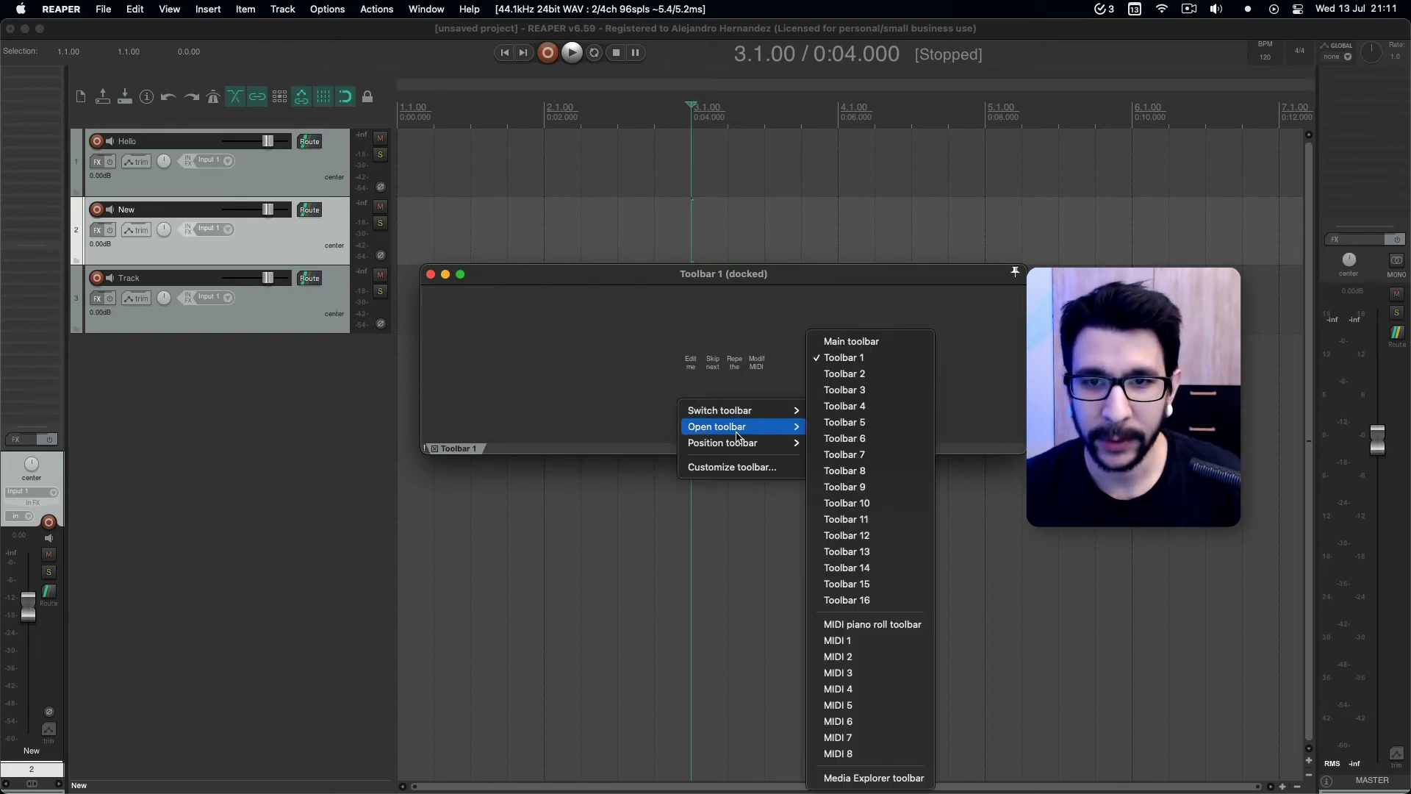
mouse_move(743, 443)
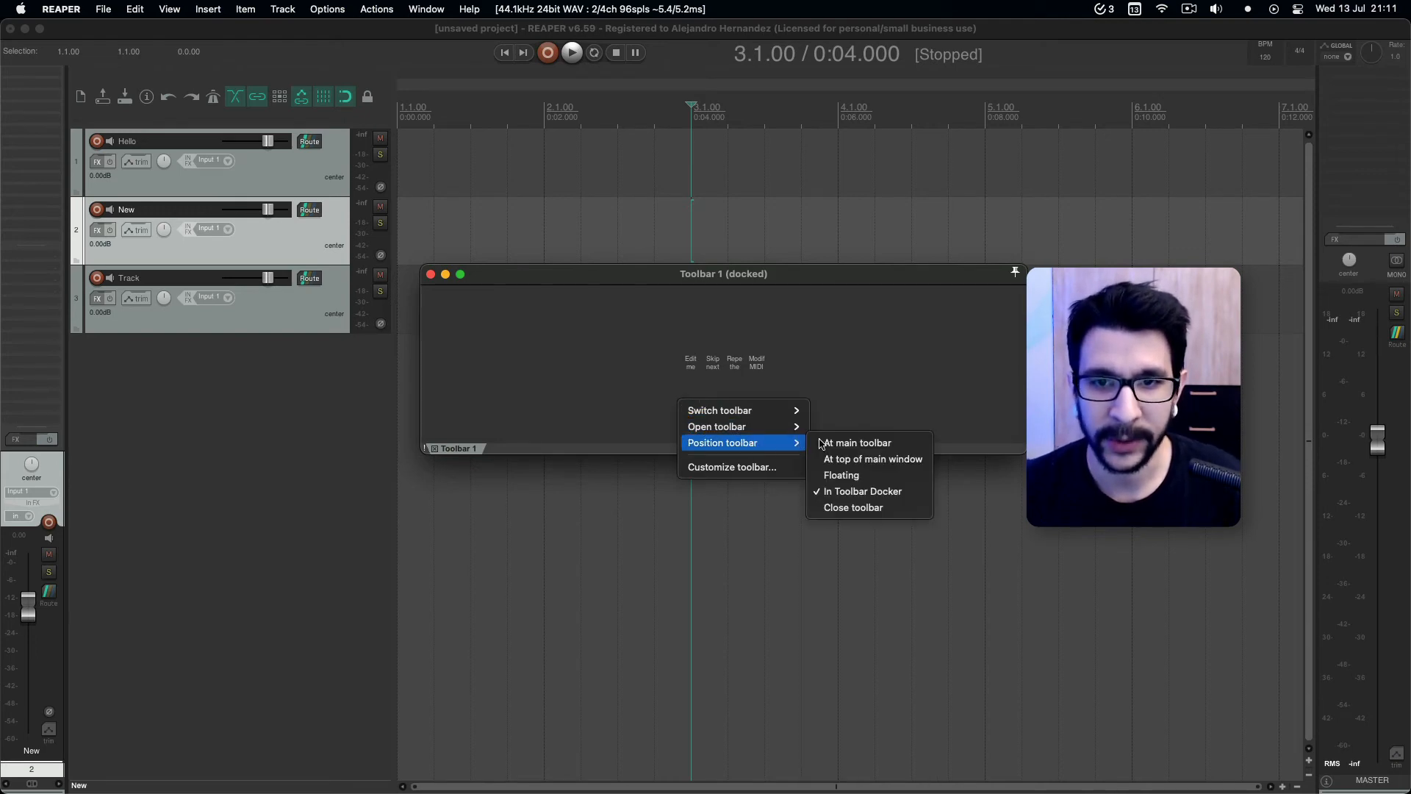
left_click(848, 492)
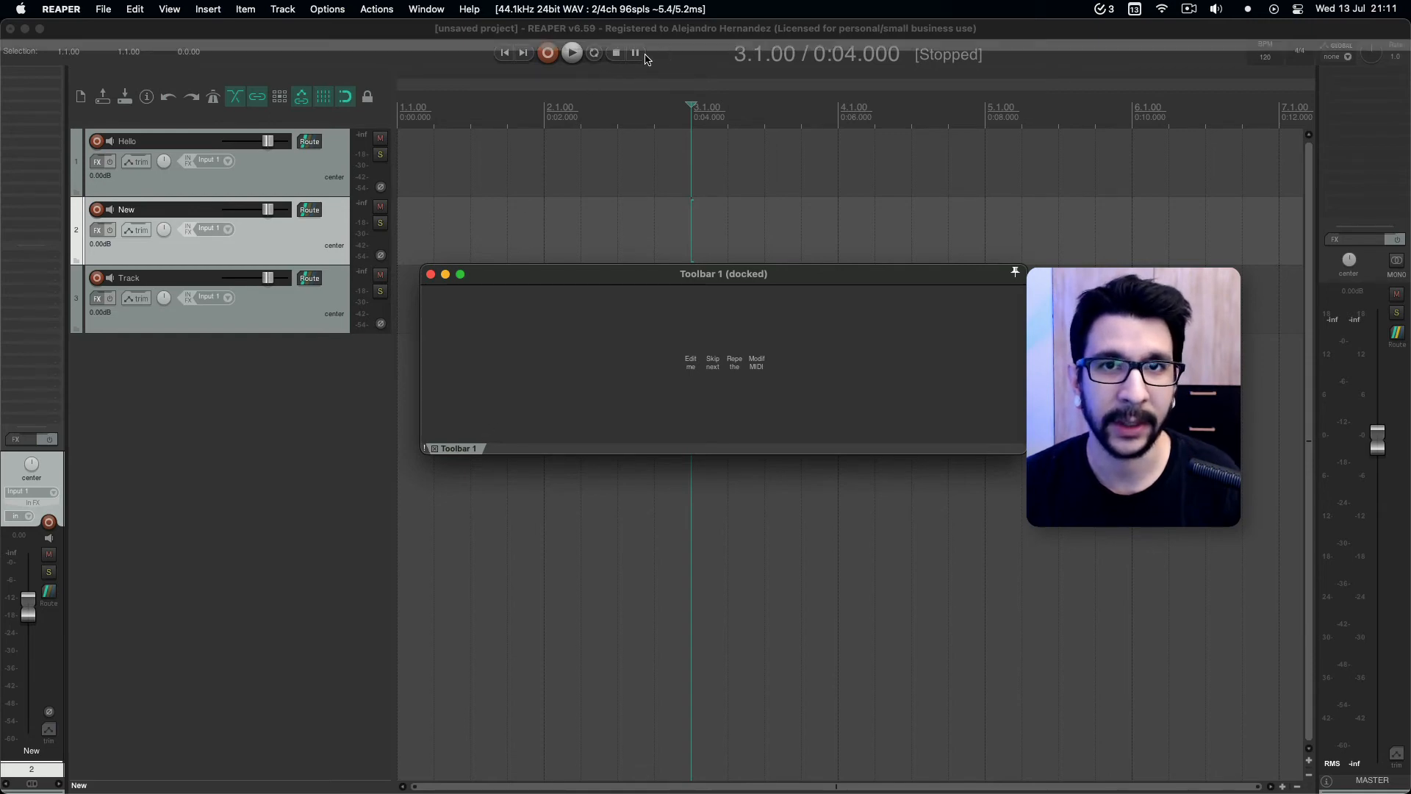
left_click_drag(657, 52, 655, 53)
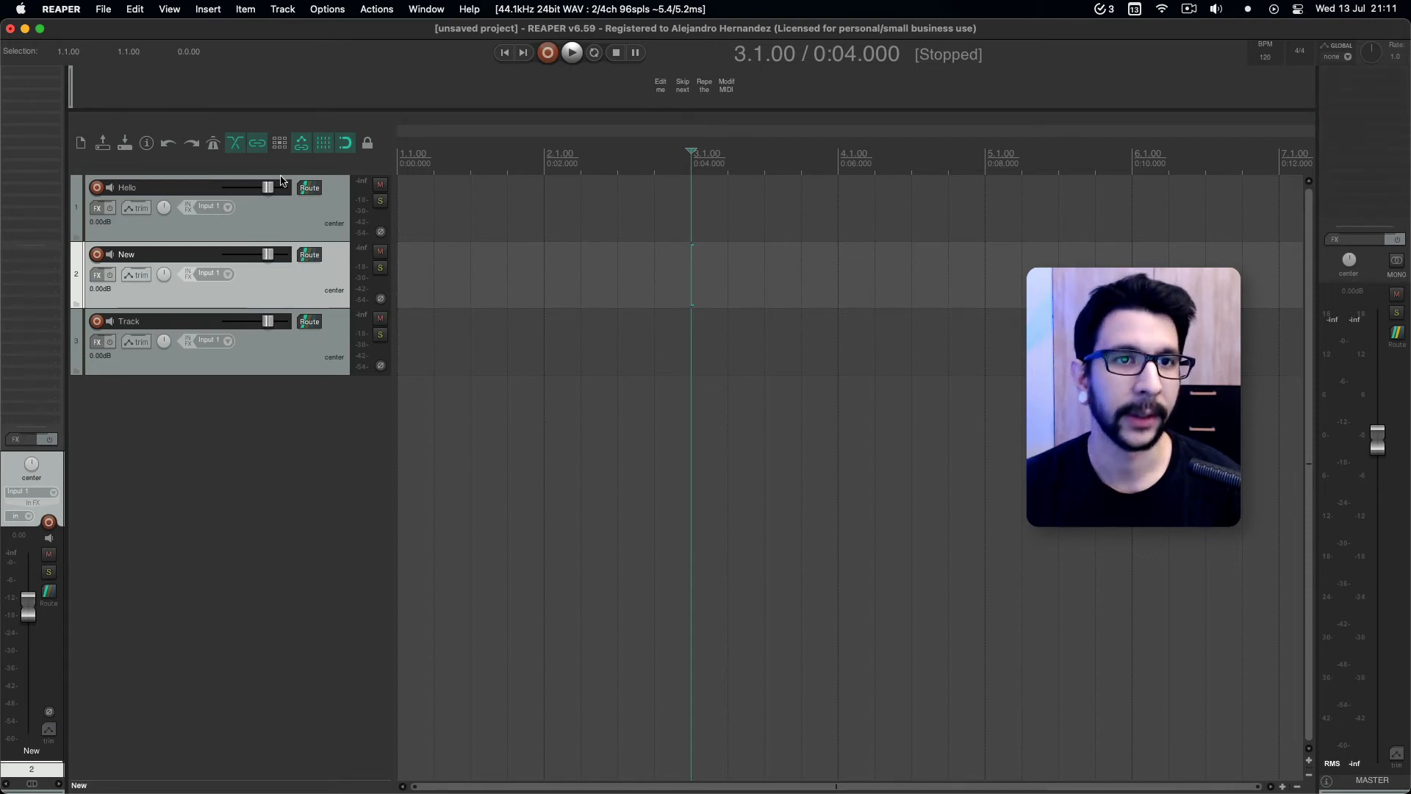
Open Toolbar 2 and position it in the Toolbar Docker.
right_click(327, 168)
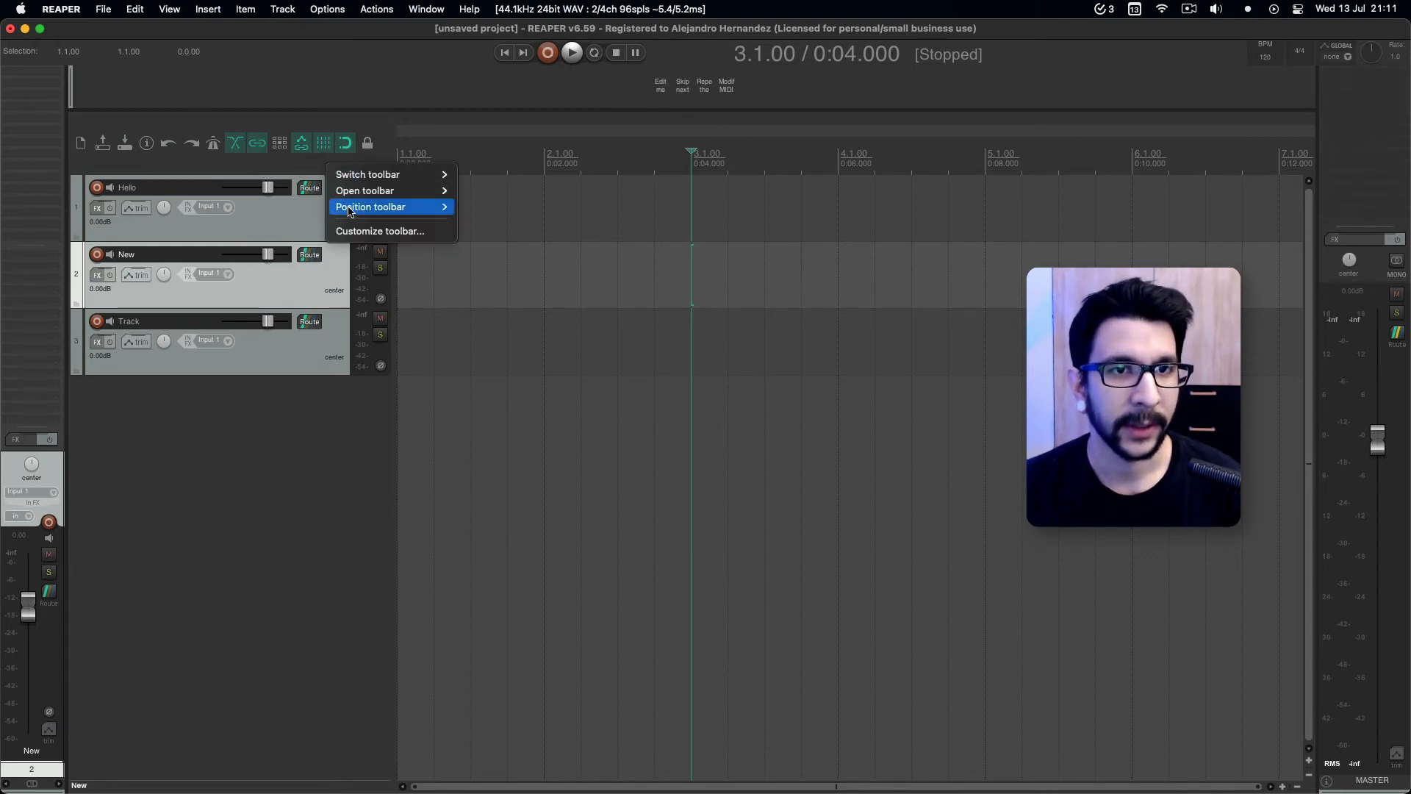
mouse_move(361, 197)
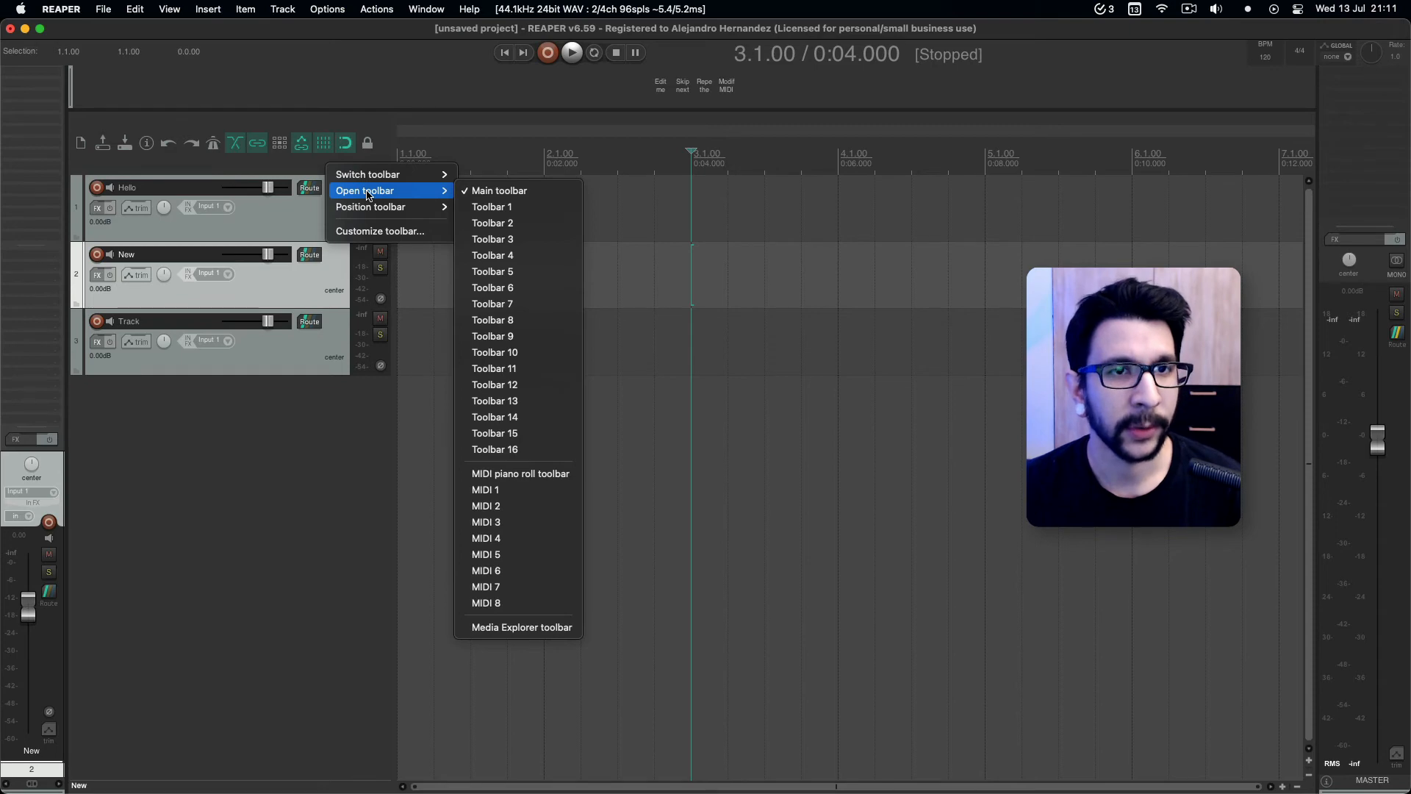
left_click(489, 225)
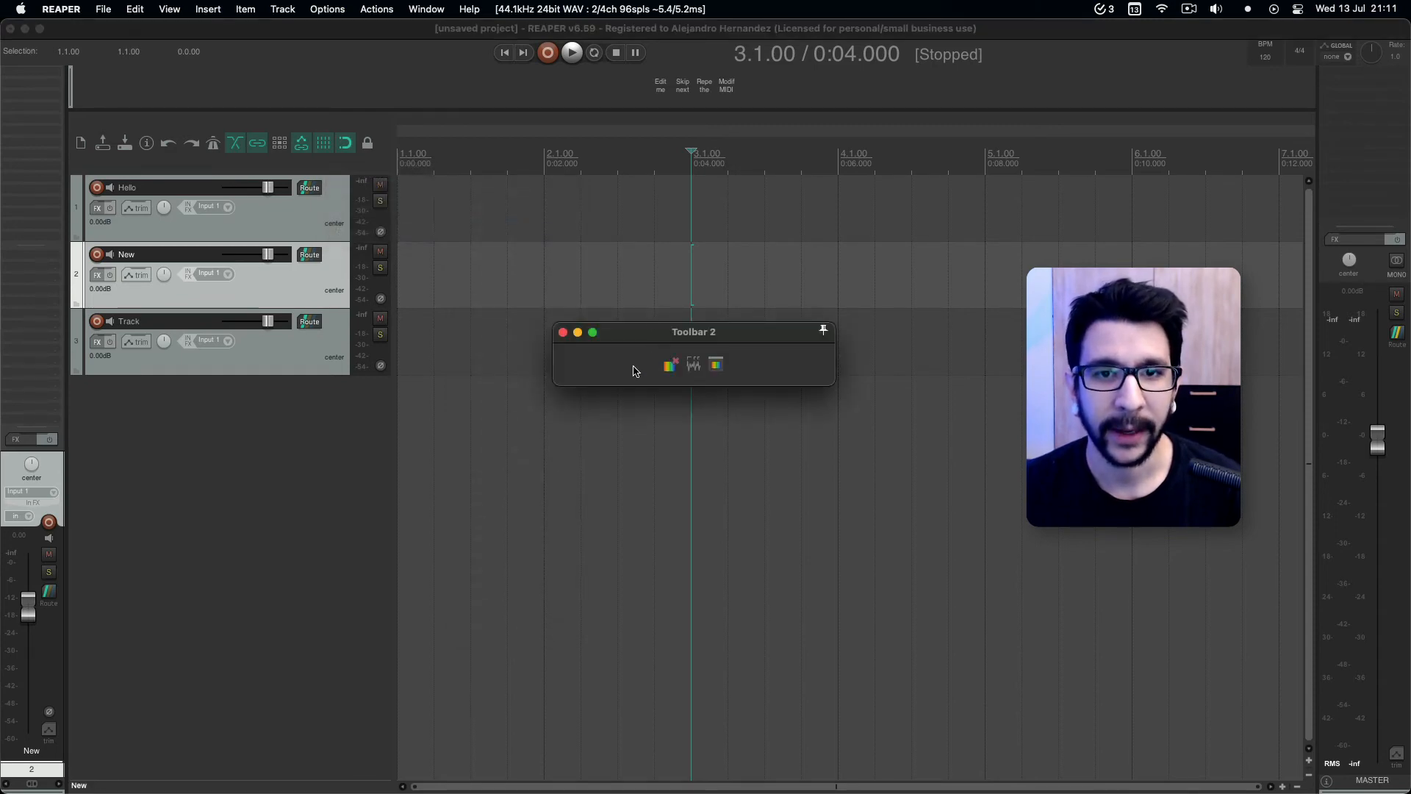
right_click(635, 370)
mouse_move(727, 395)
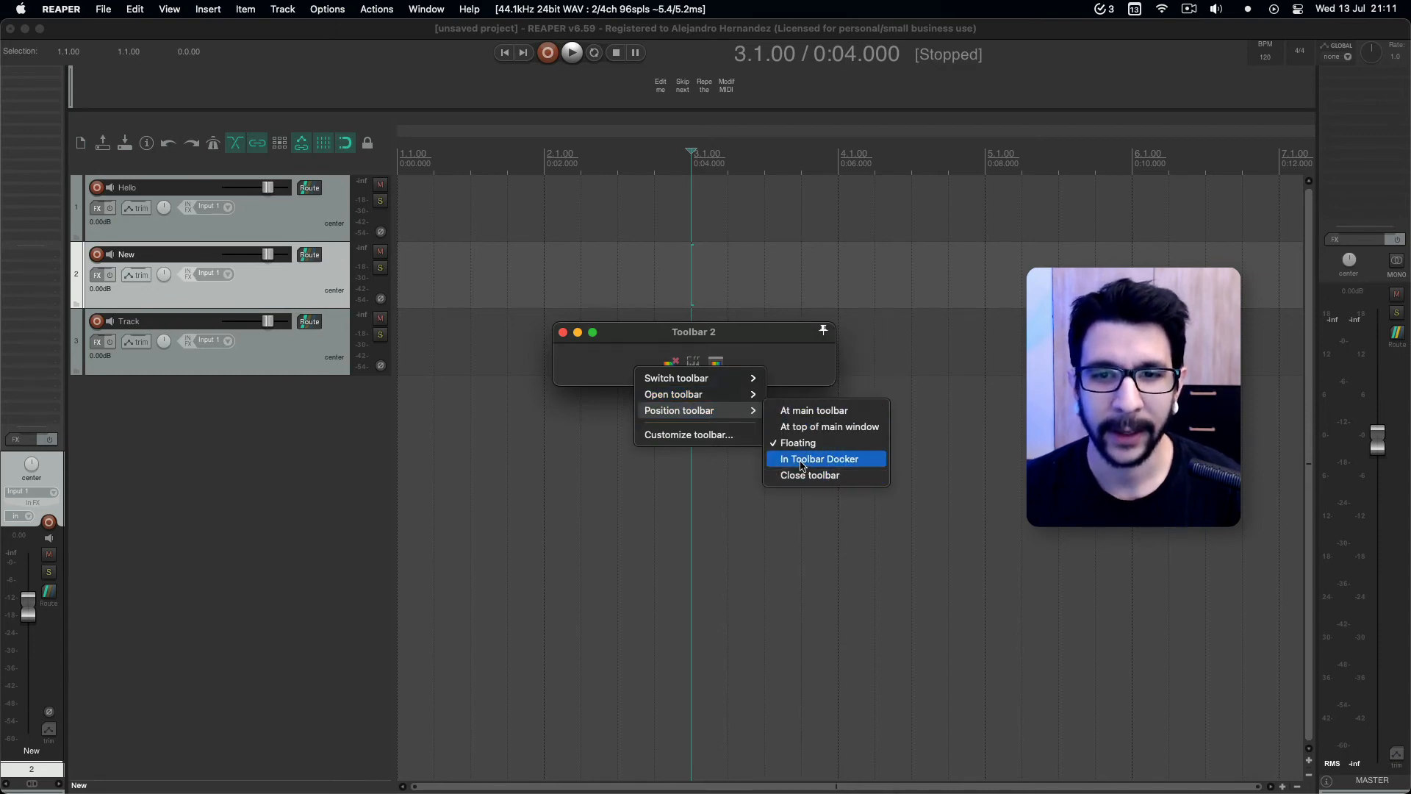
left_click(804, 461)
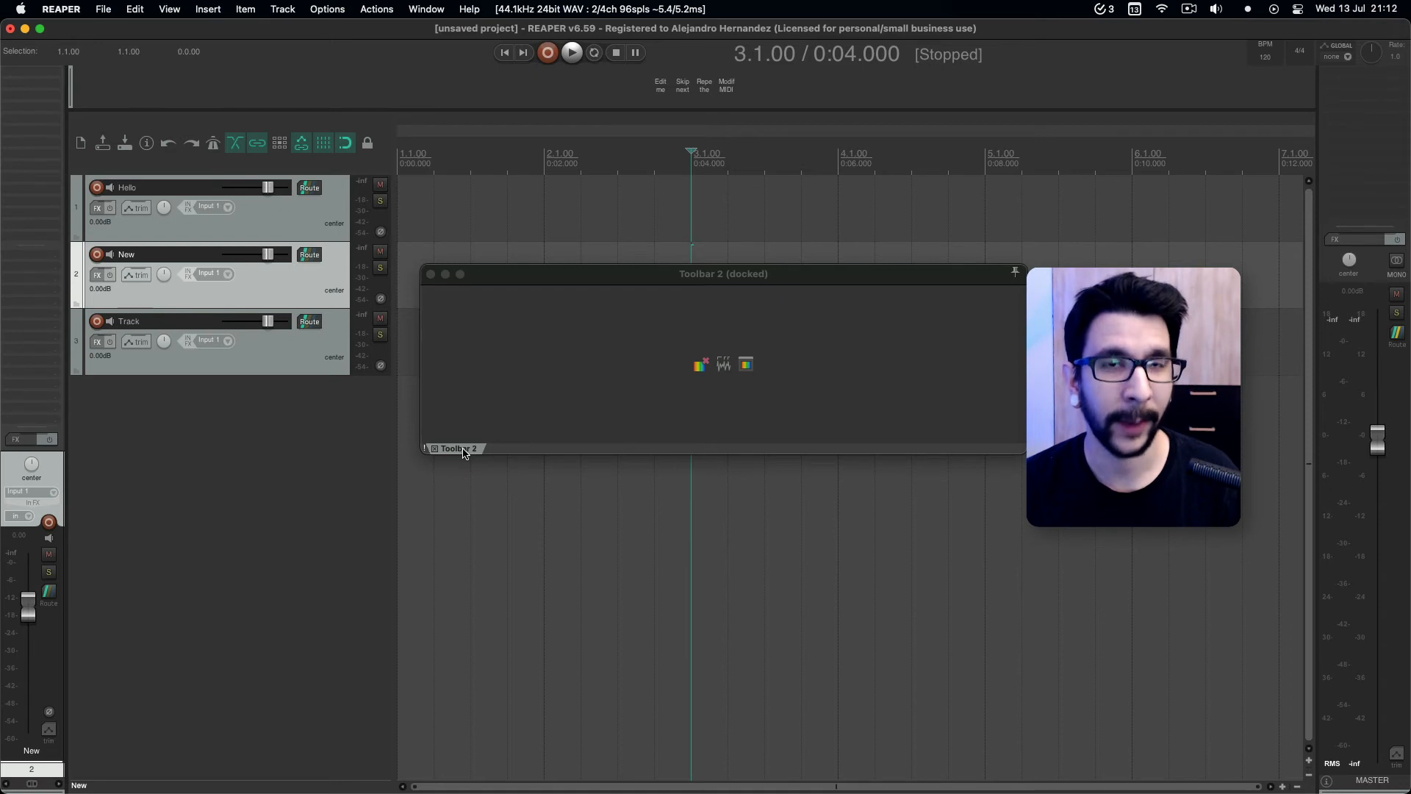
Dock Toolbar 2 in the same row ahead of Toolbar 1 and narrow its section to fit its icons.
left_click_drag(464, 450, 74, 103)
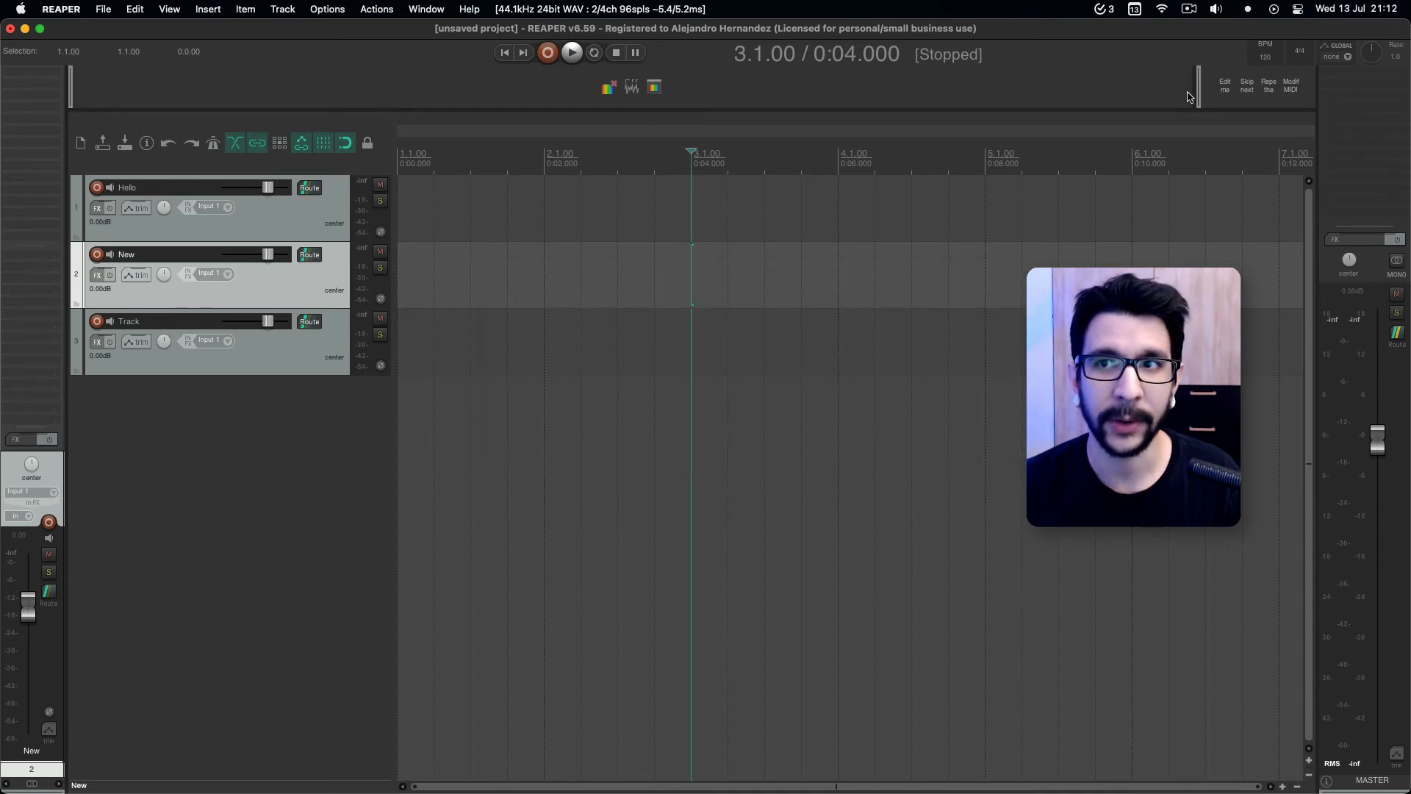
left_click_drag(1195, 92, 243, 104)
left_click(269, 444)
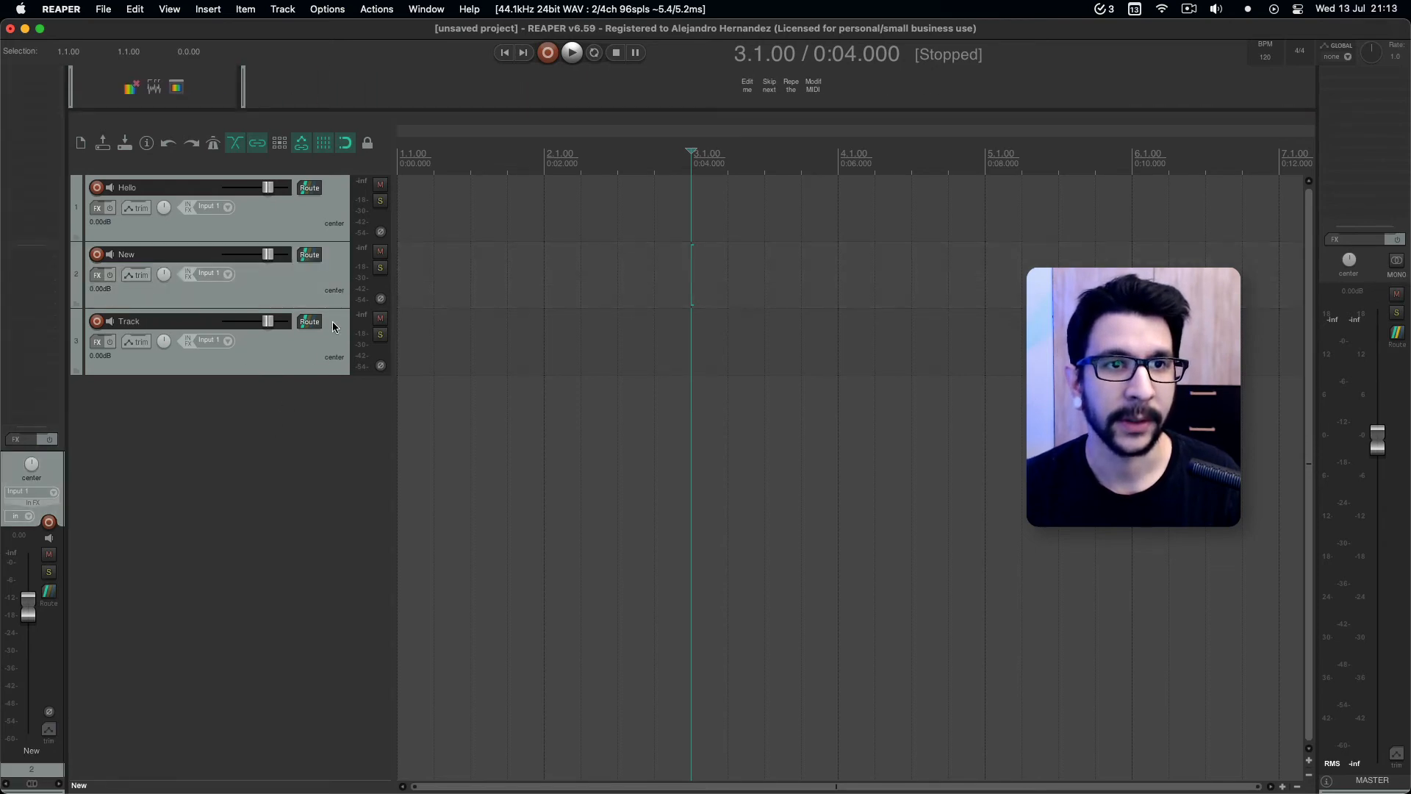
Open Toolbar 3, position it in the Toolbar Docker and dock it above the master track.
right_click(336, 171)
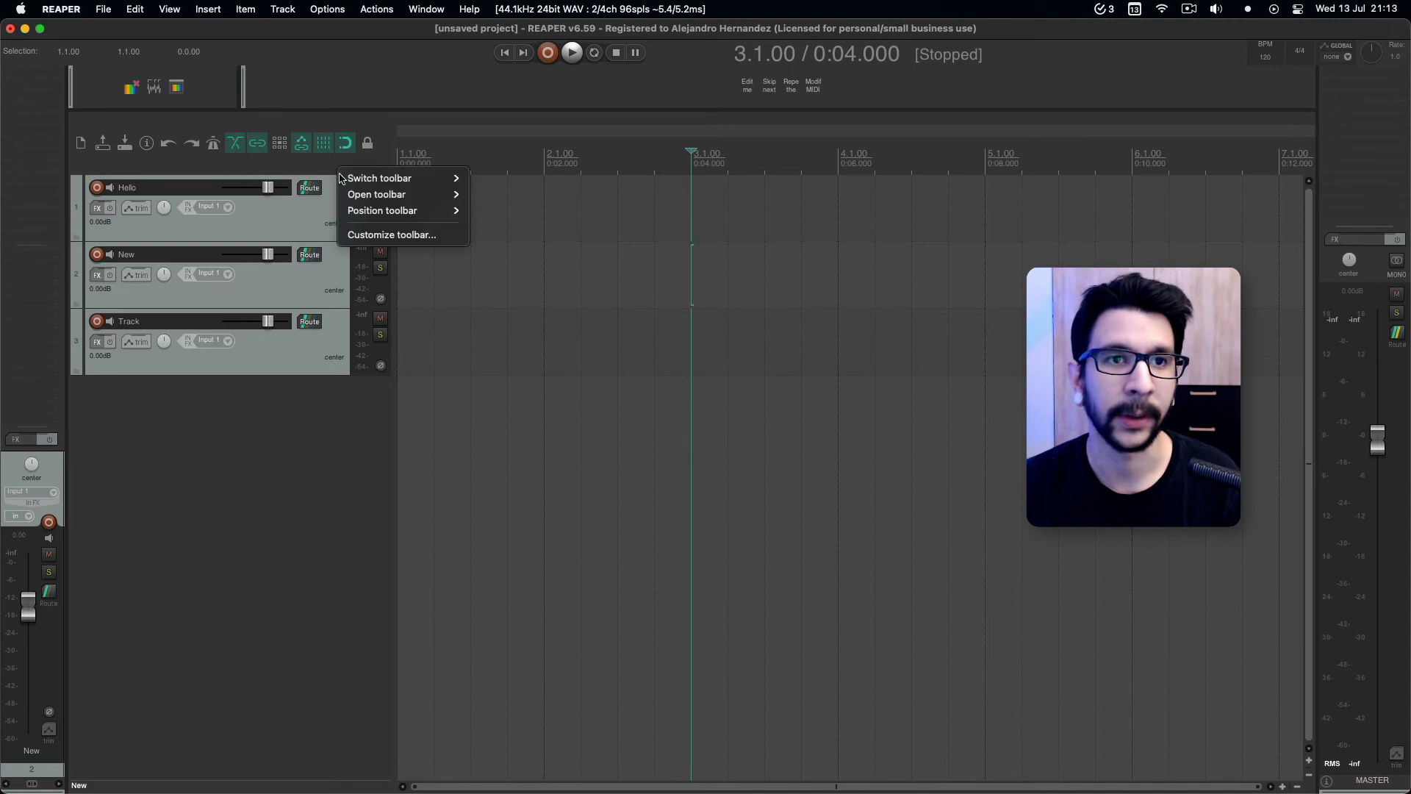
mouse_move(385, 209)
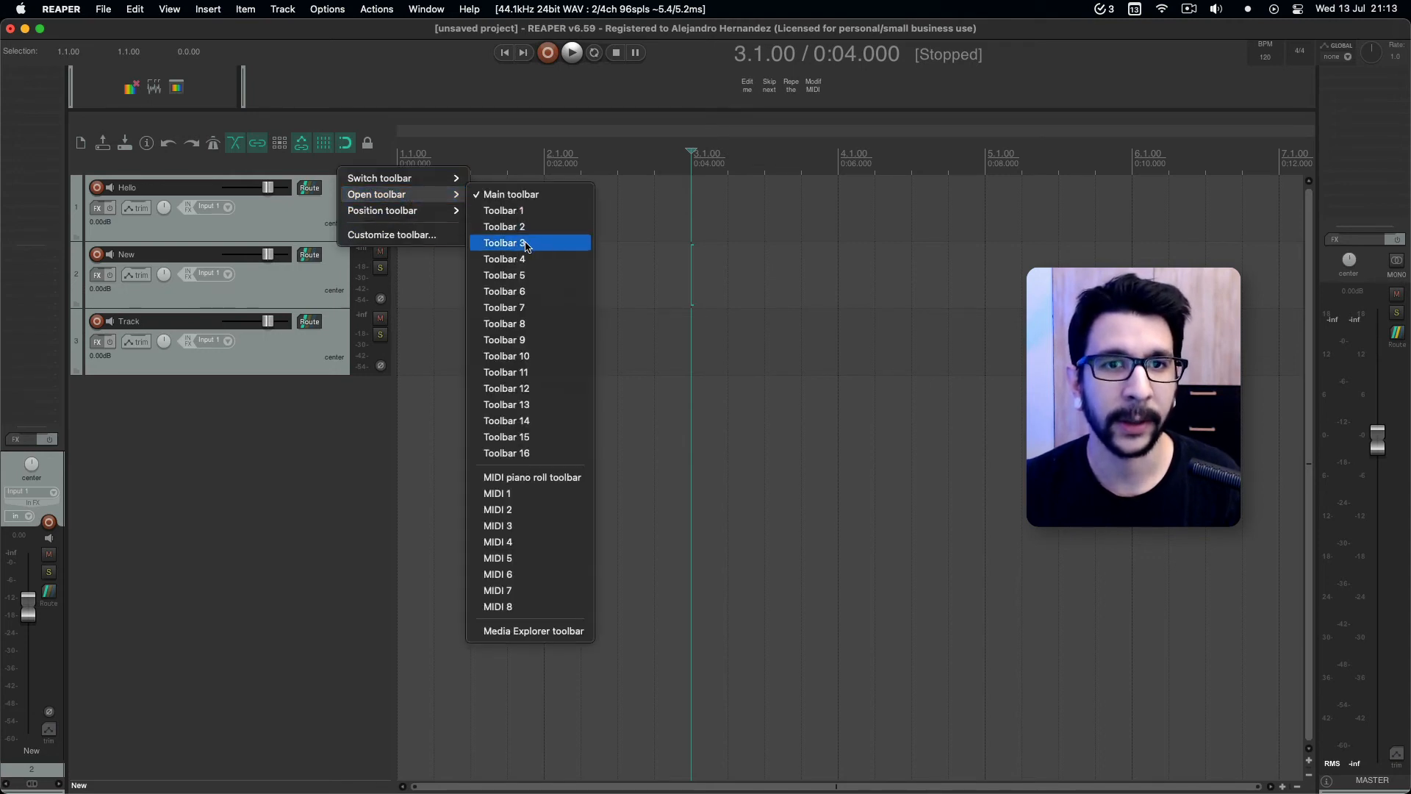
left_click(526, 244)
left_click_drag(239, 82, 744, 327)
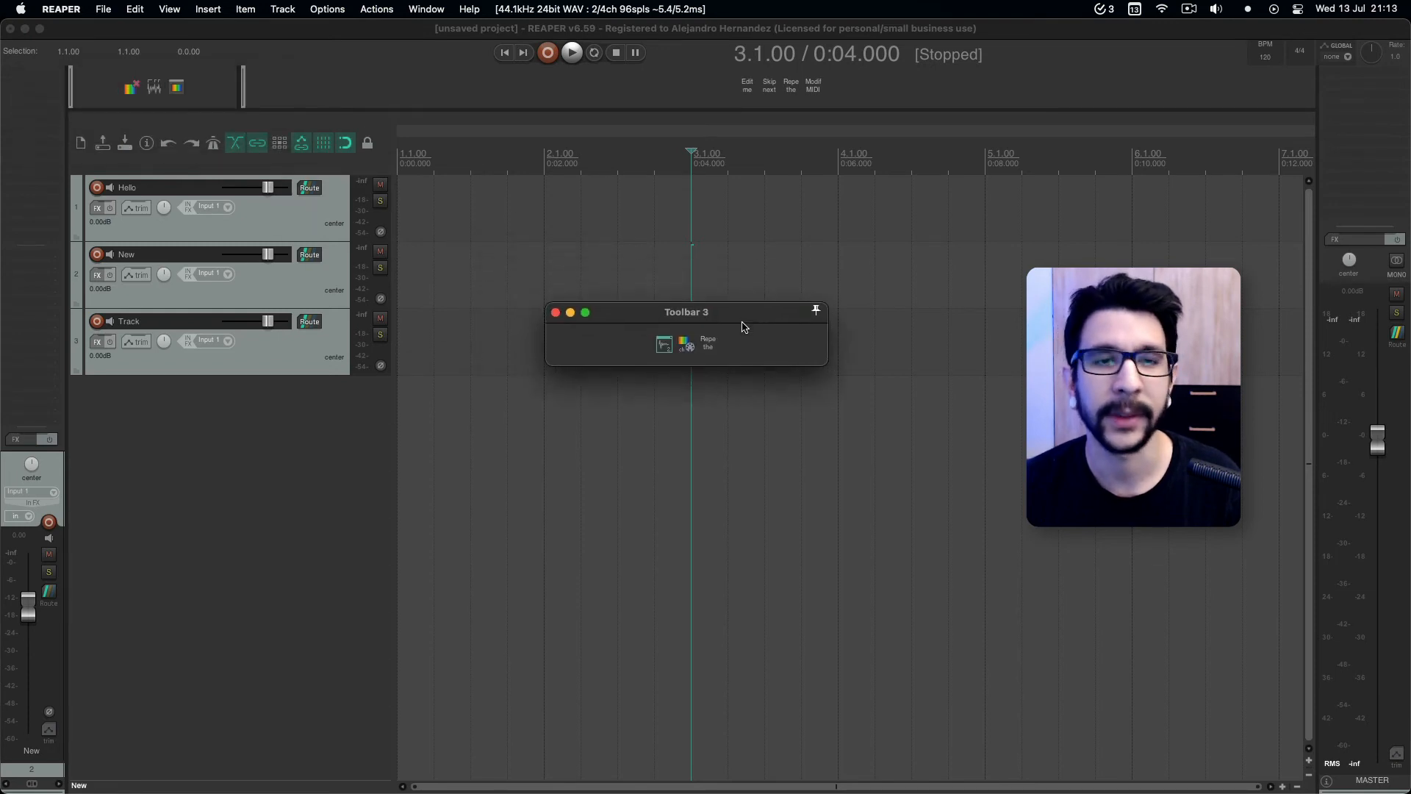
right_click(750, 354)
mouse_move(773, 396)
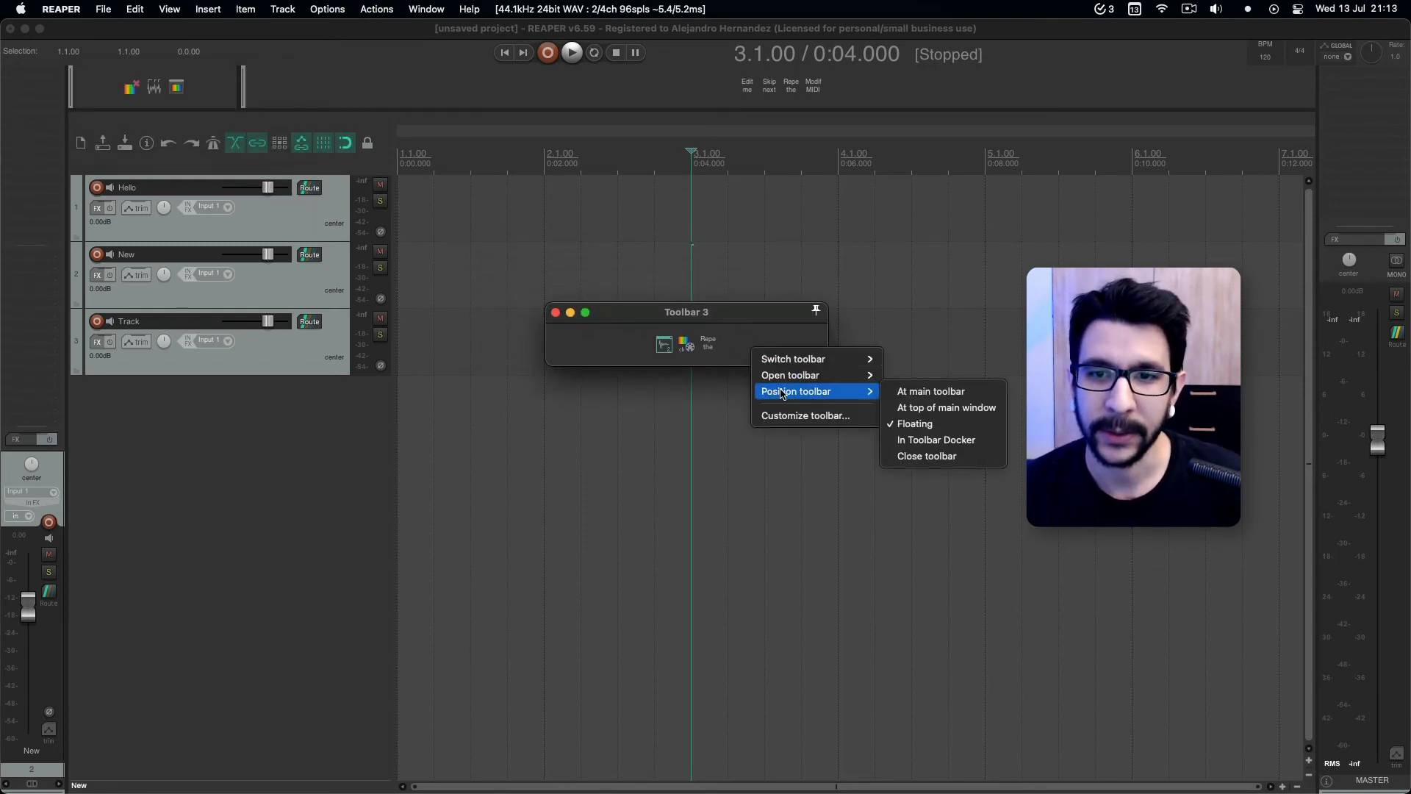
left_click(918, 441)
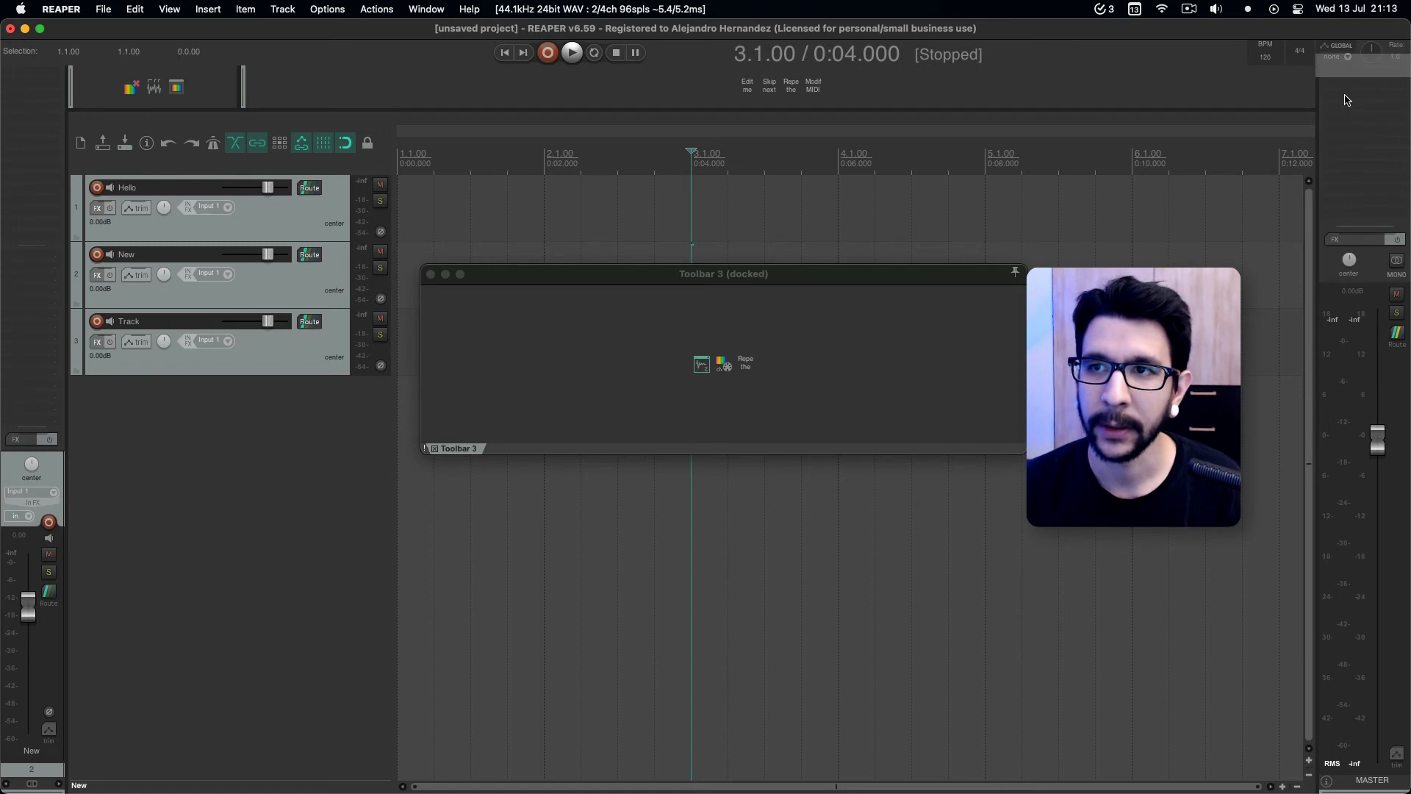
left_click_drag(1349, 85, 1345, 119)
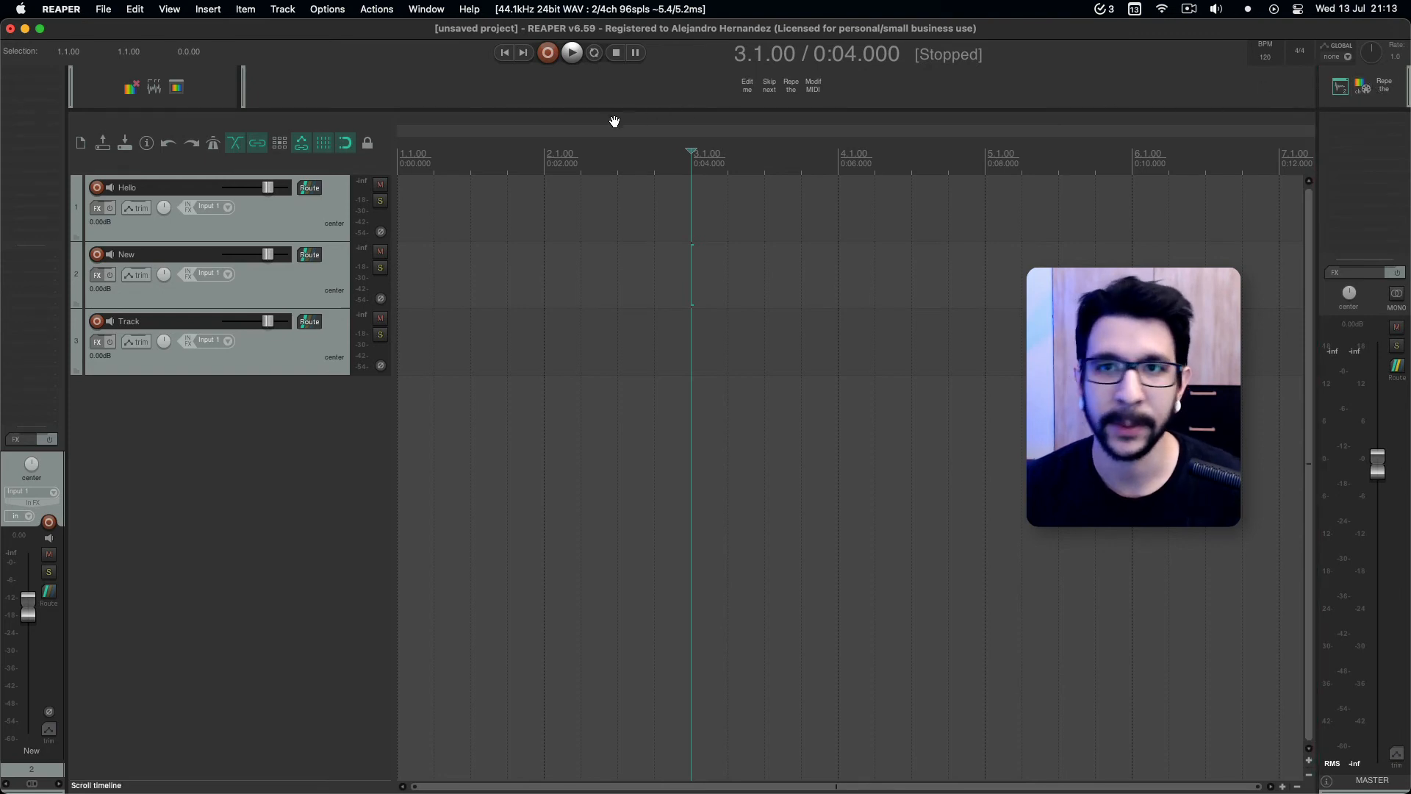
Reduce the height of the docked row with Toolbars 1 and 2, and shrink Toolbar 3's docker to match.
left_click_drag(812, 107, 816, 79)
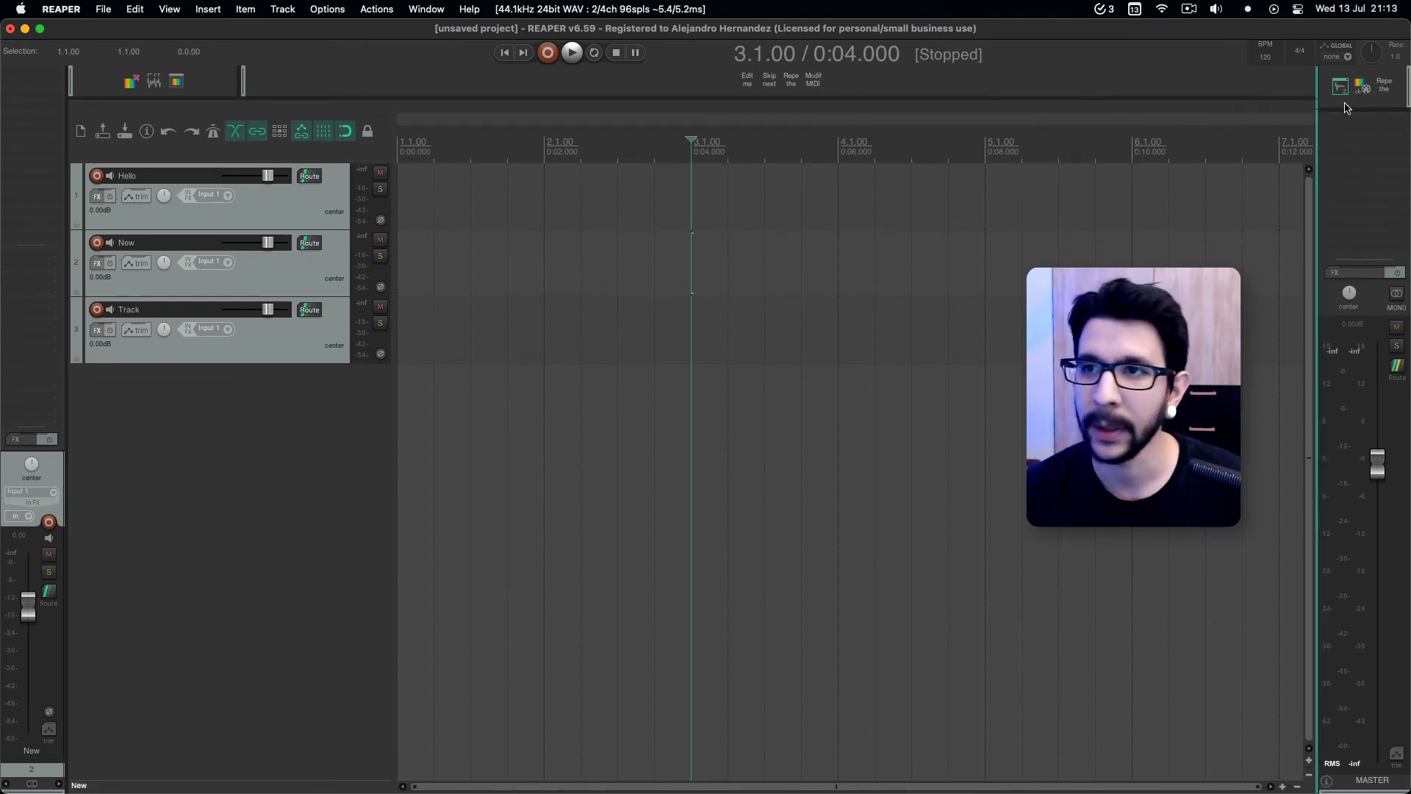
left_click_drag(1358, 106, 1358, 98)
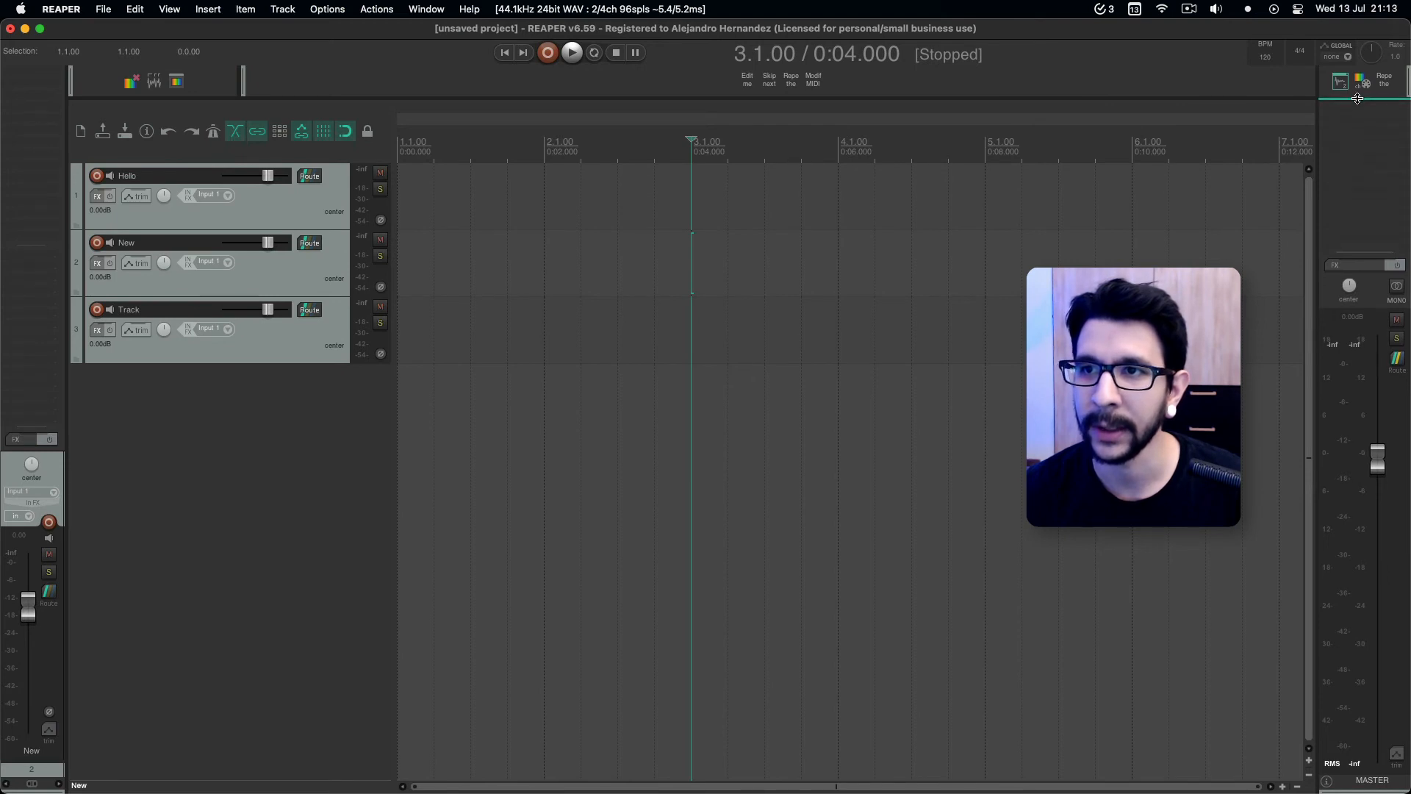
left_click(754, 334)
left_click(494, 451)
left_click(431, 517)
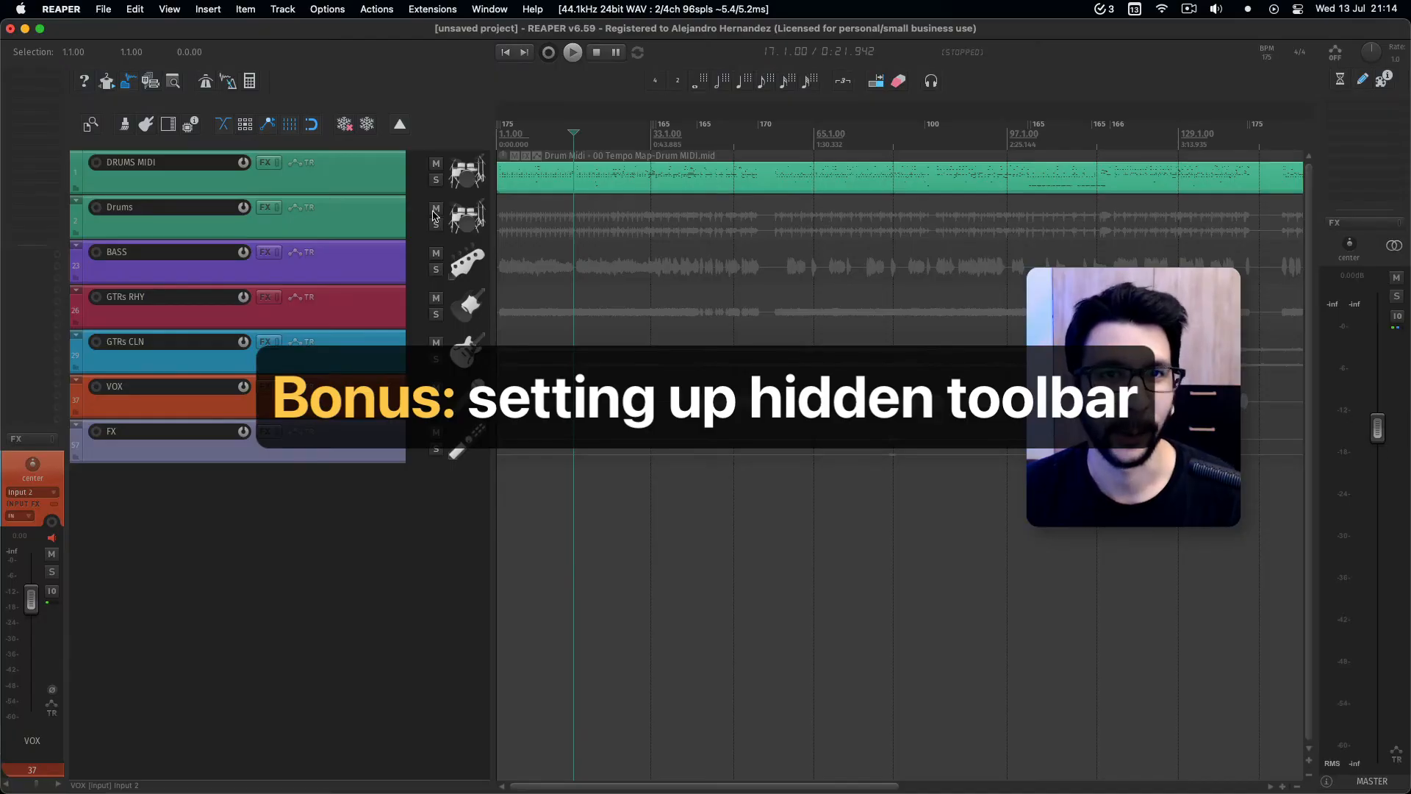
Toggle the hidden toolbar row of the example project on and off several times to check how it behaves.
left_click(401, 127)
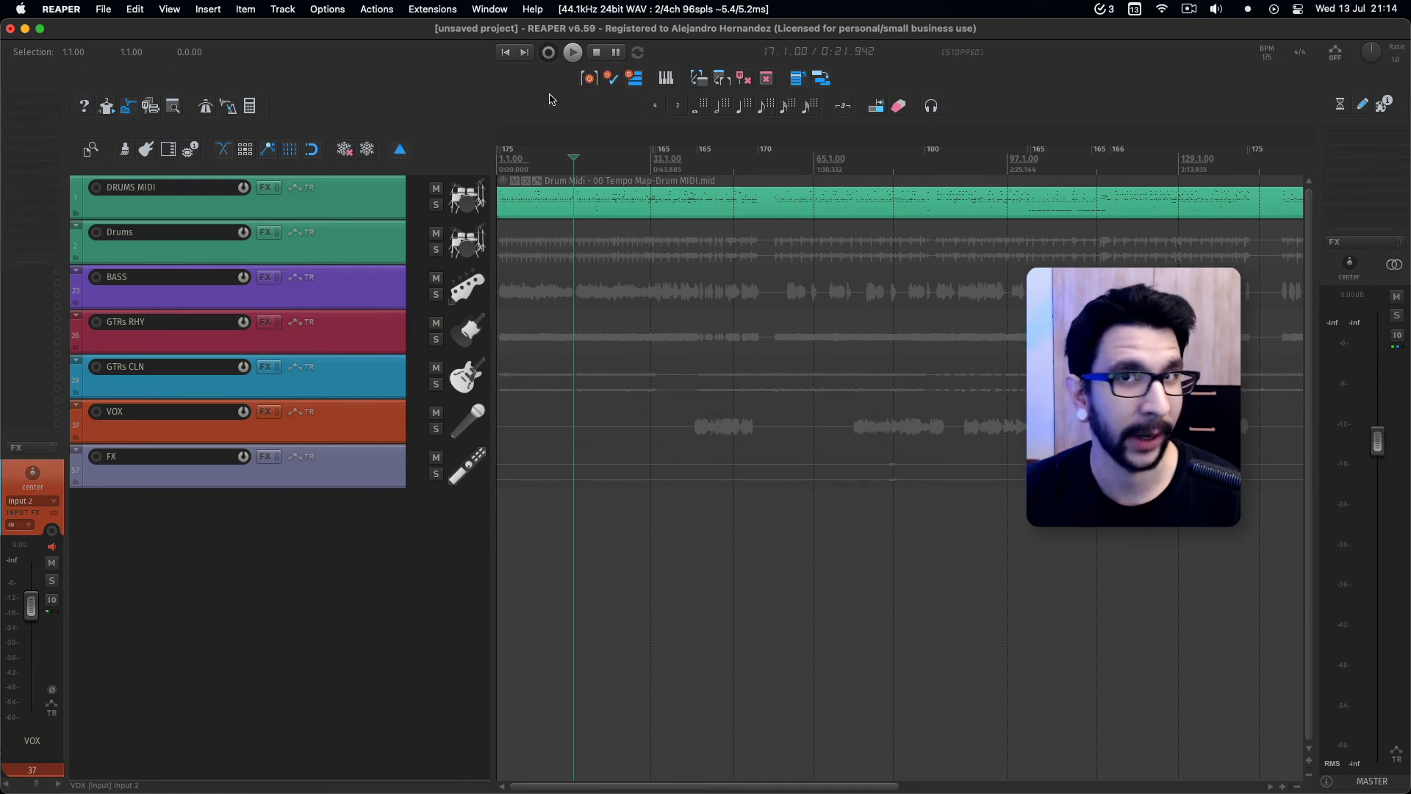
left_click(402, 151)
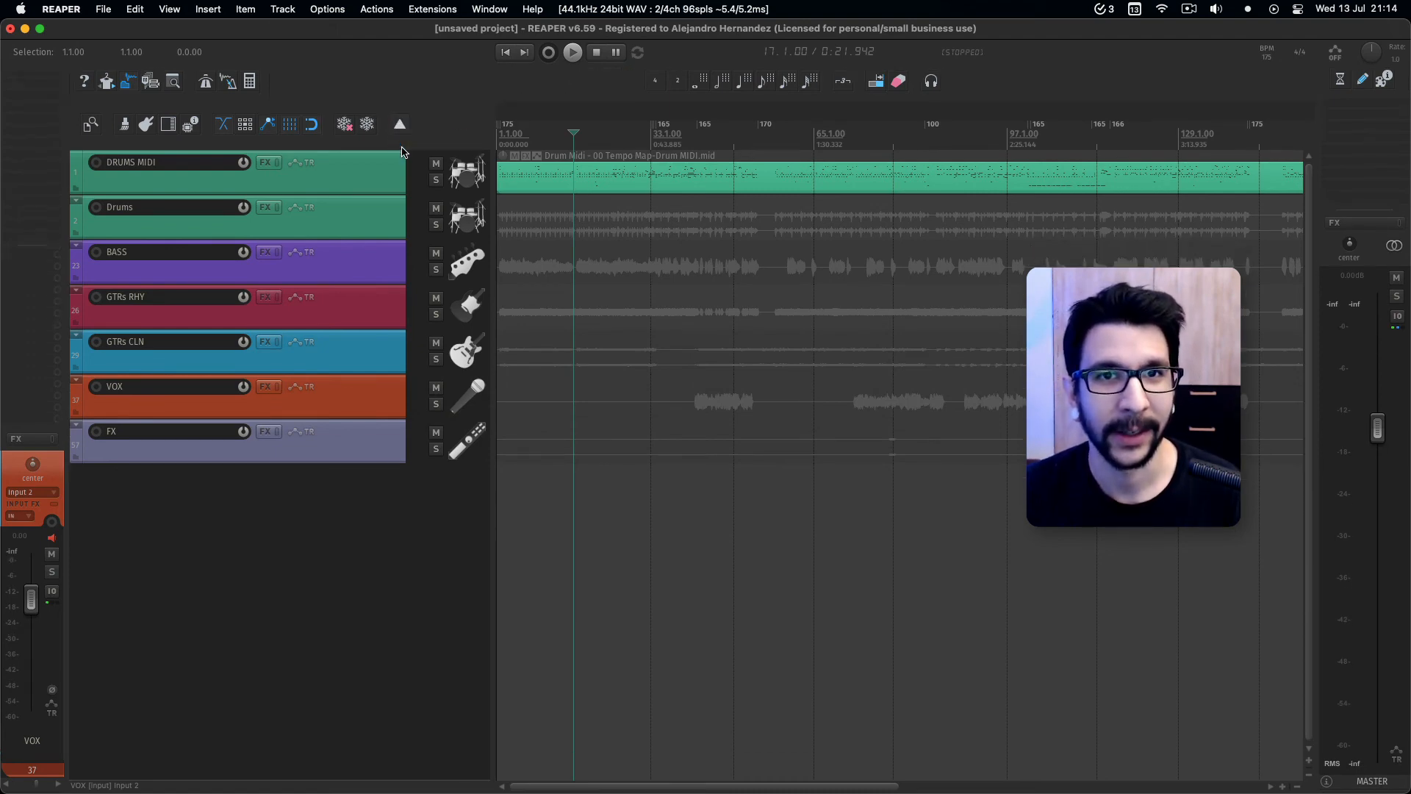
left_click(399, 125)
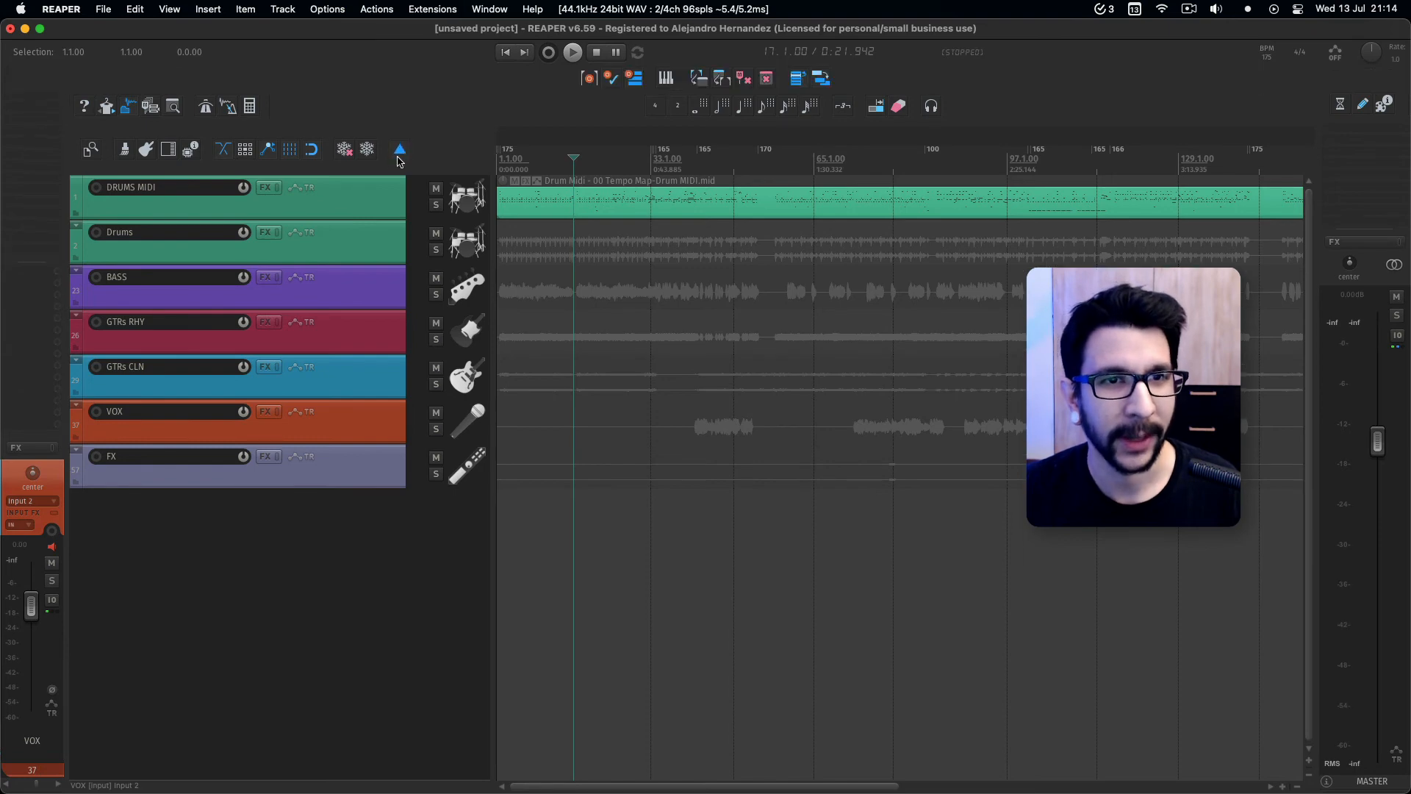
left_click(401, 152)
left_click(402, 126)
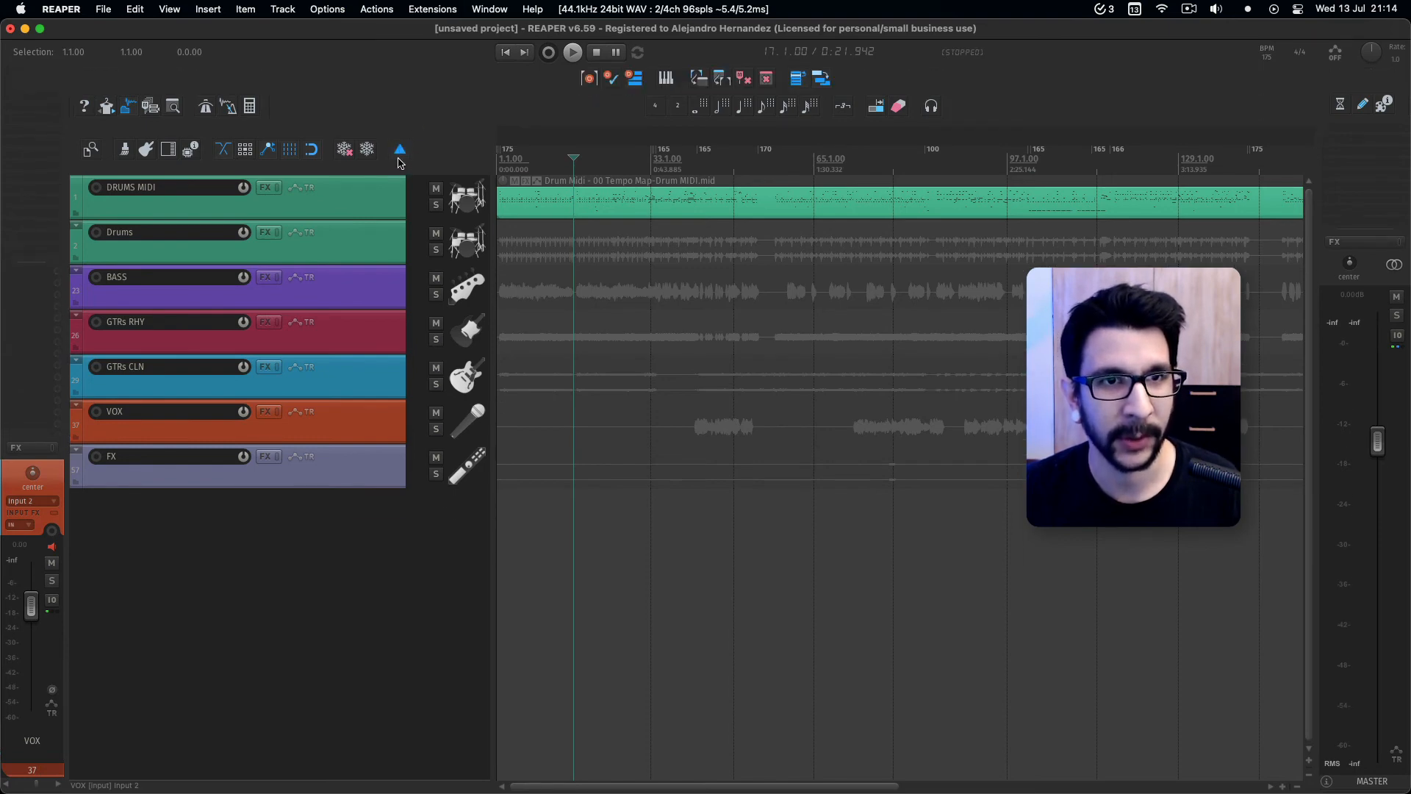
left_click(401, 151)
left_click(403, 125)
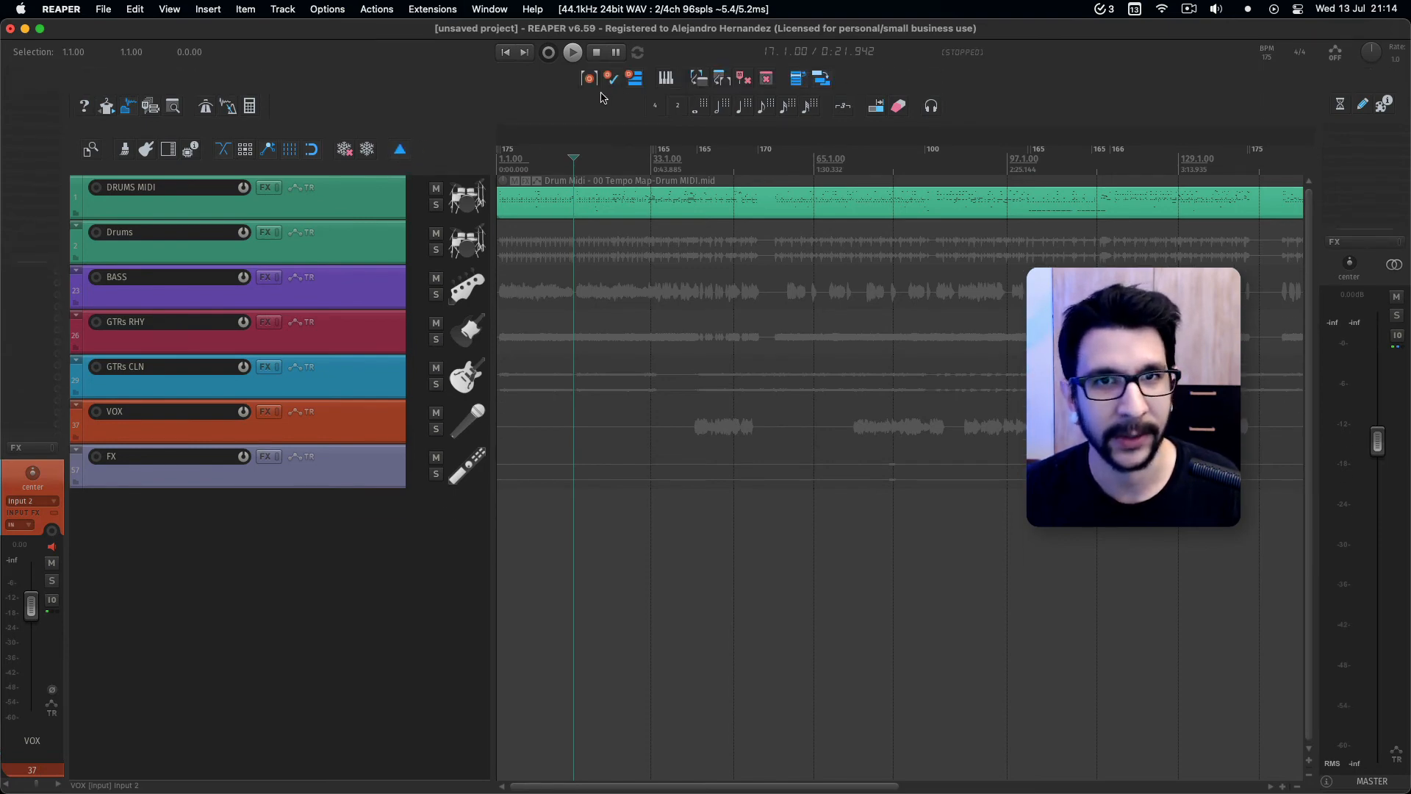
left_click(401, 150)
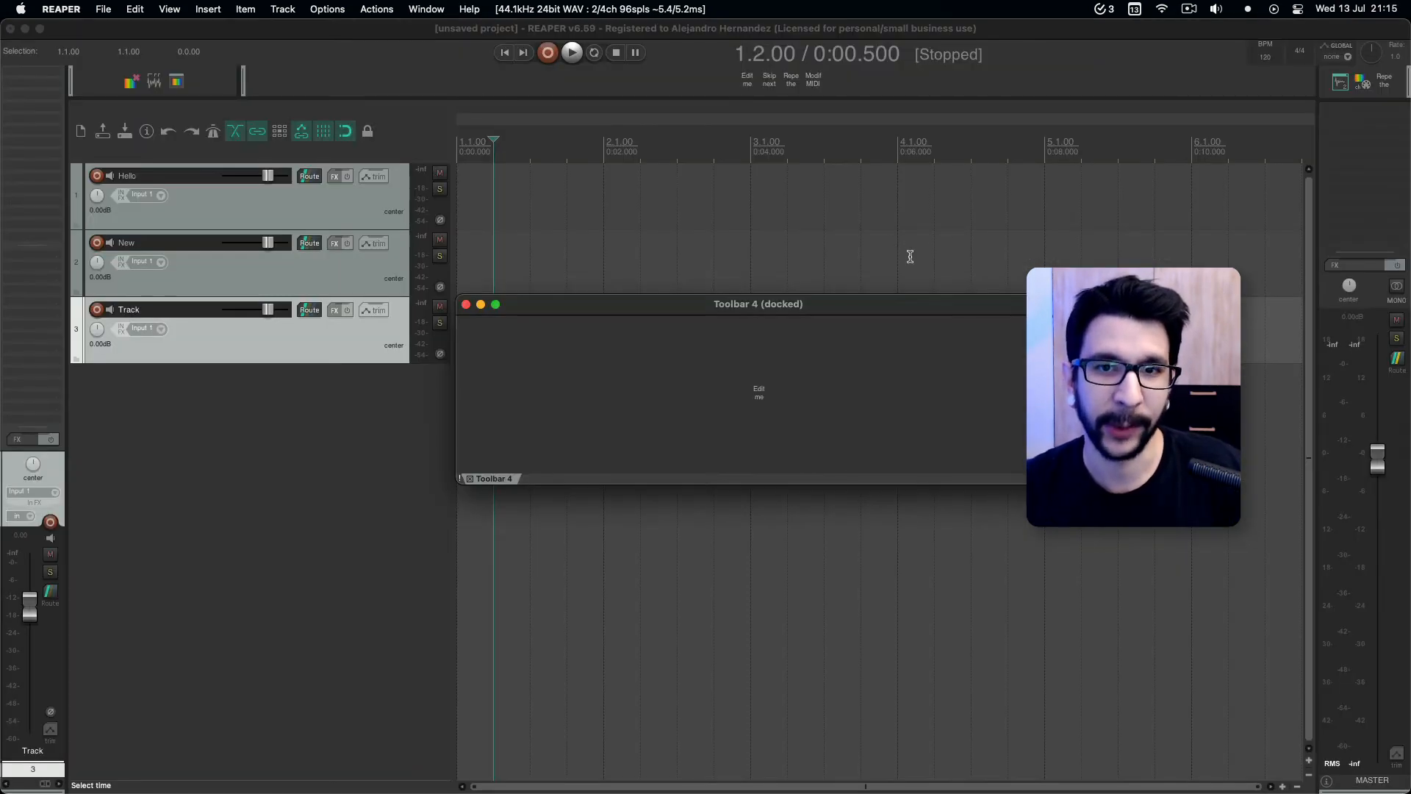
Add the actions Modify MIDI CC/mousewheel: 2x, Repeat the most recent action and Skip next action if CC parameter !=0/mid to Toolbar 4.
left_click(761, 394)
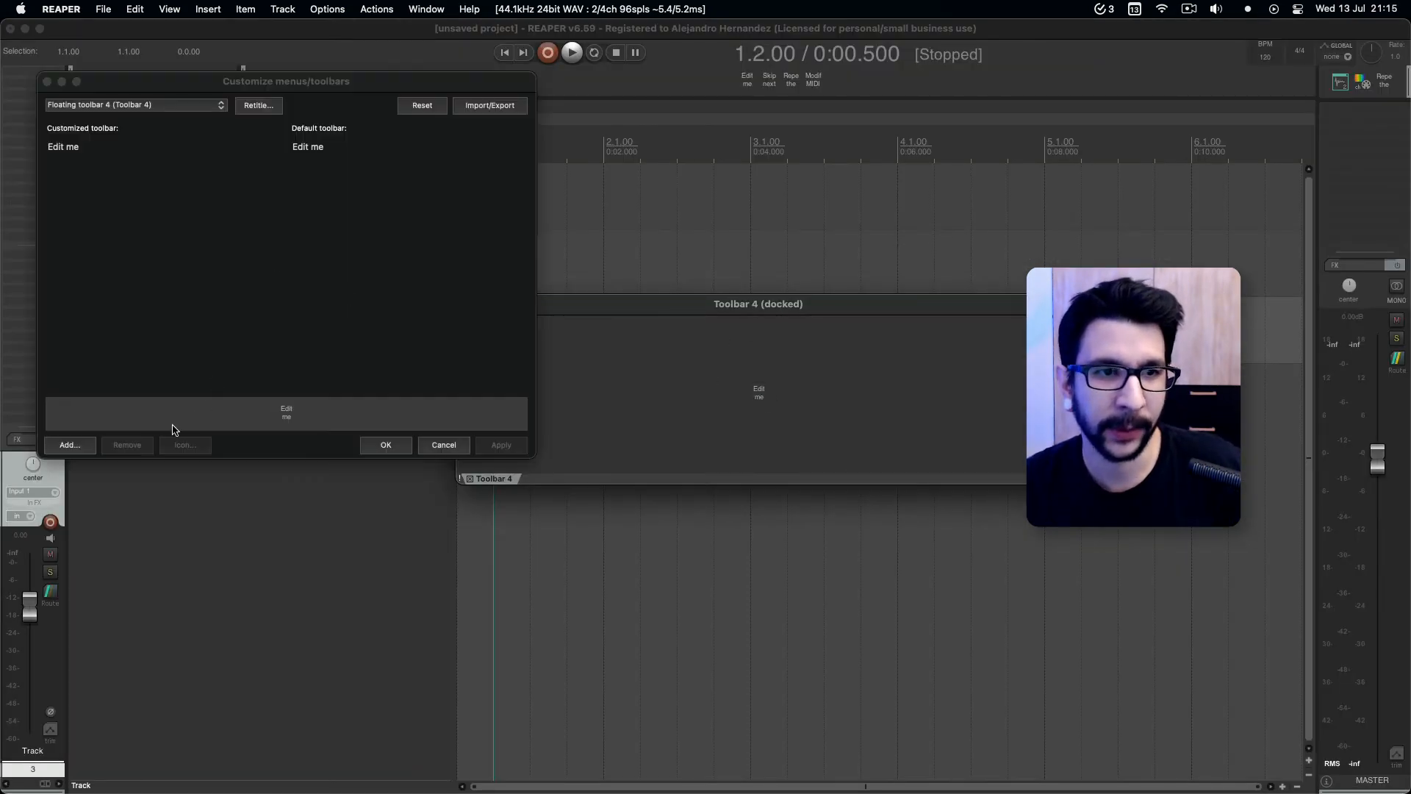
left_click(70, 445)
left_click(706, 424)
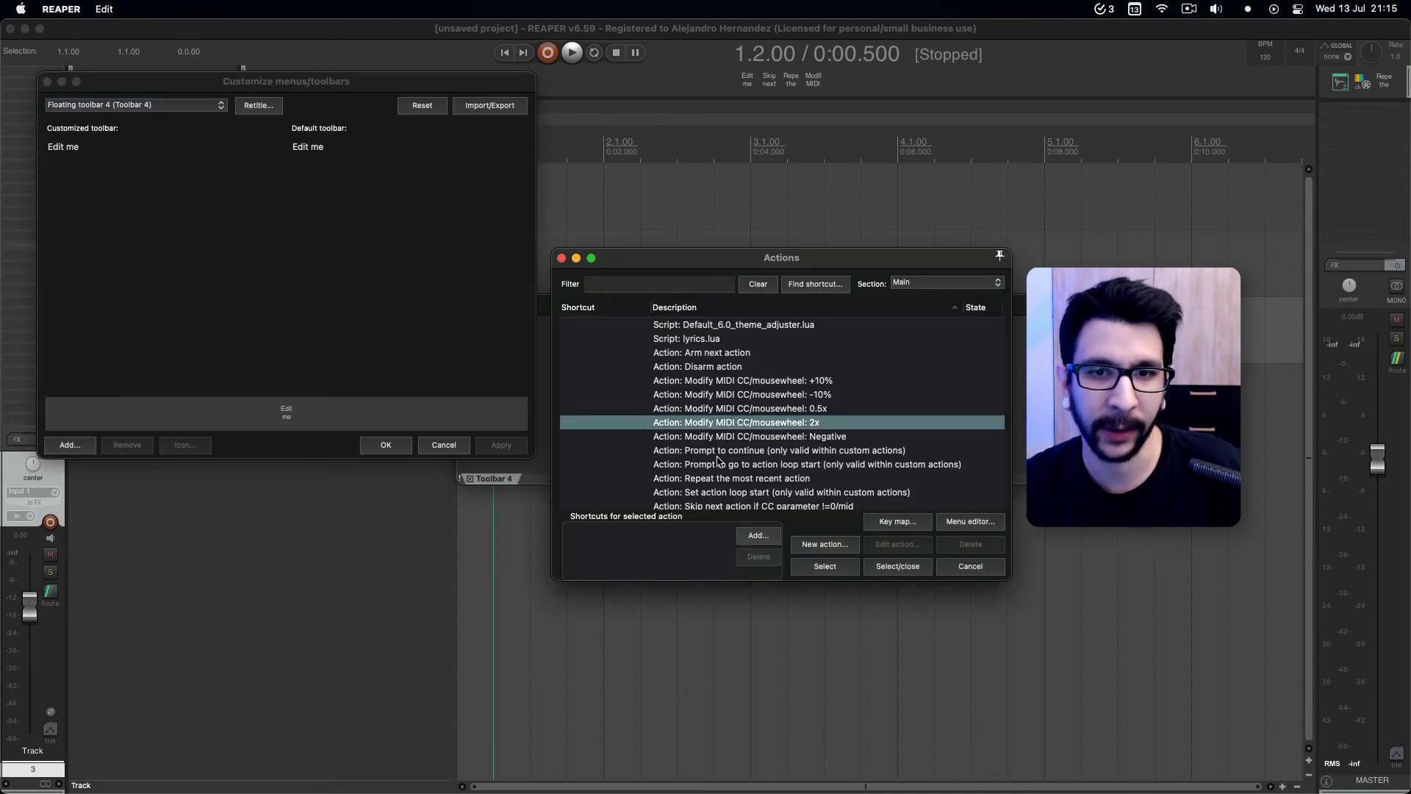
left_click(801, 569)
left_click(786, 479)
left_click(809, 570)
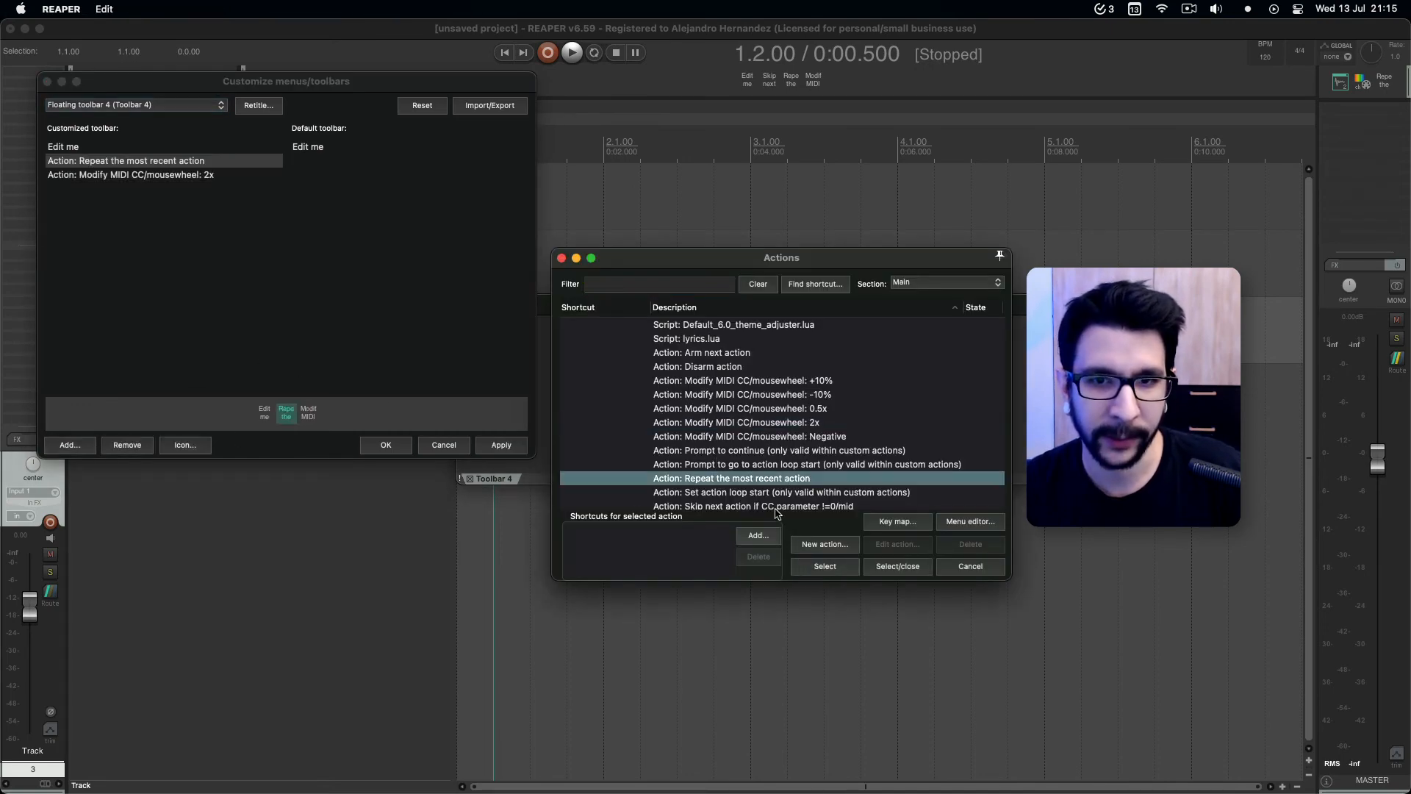
left_click(805, 506)
left_click(823, 568)
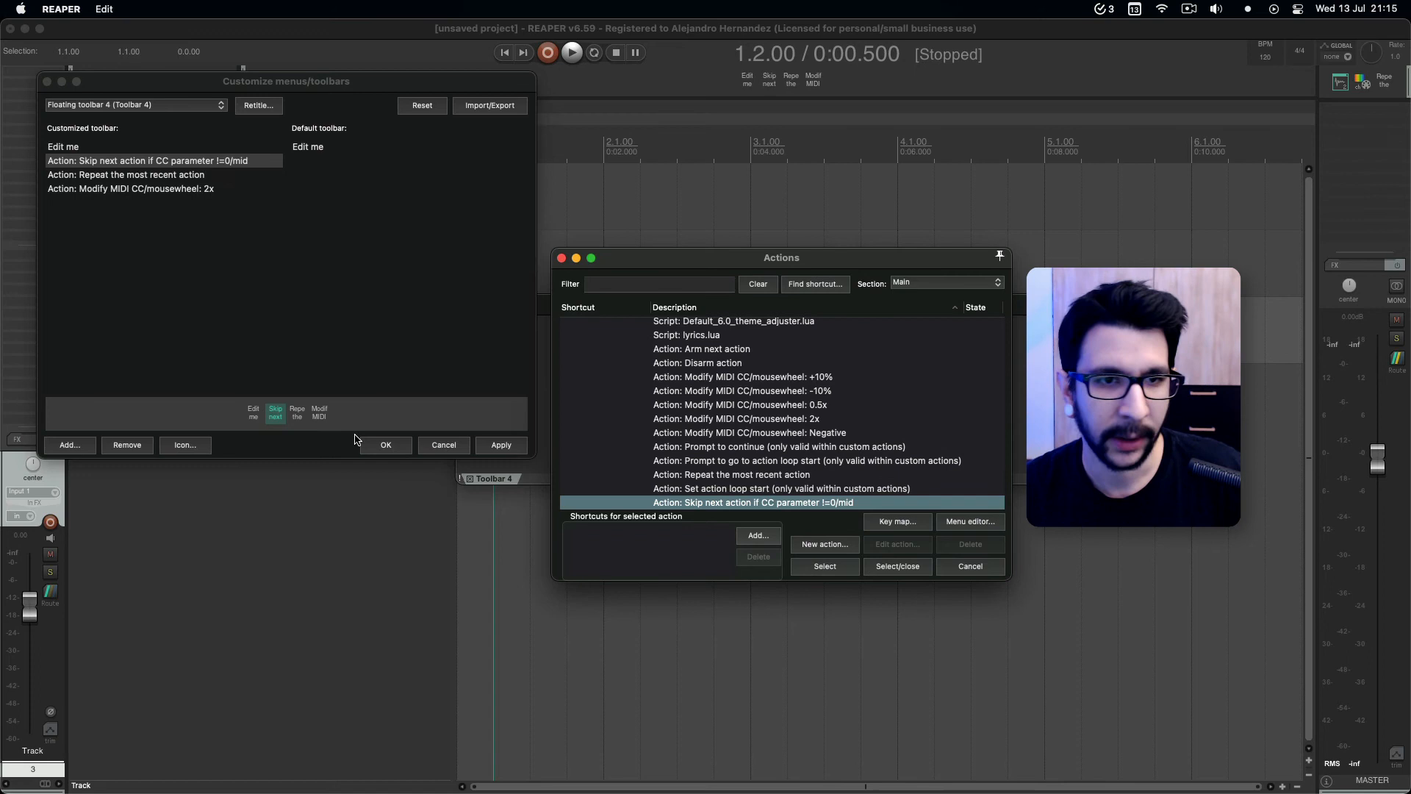
Assign the waveform-delete icon to Toolbar 4's Edit me button, clipboard cut to Repeat and other clipboard icons to Skip next and Modify MIDI, and save.
left_click(184, 445)
left_click(213, 479)
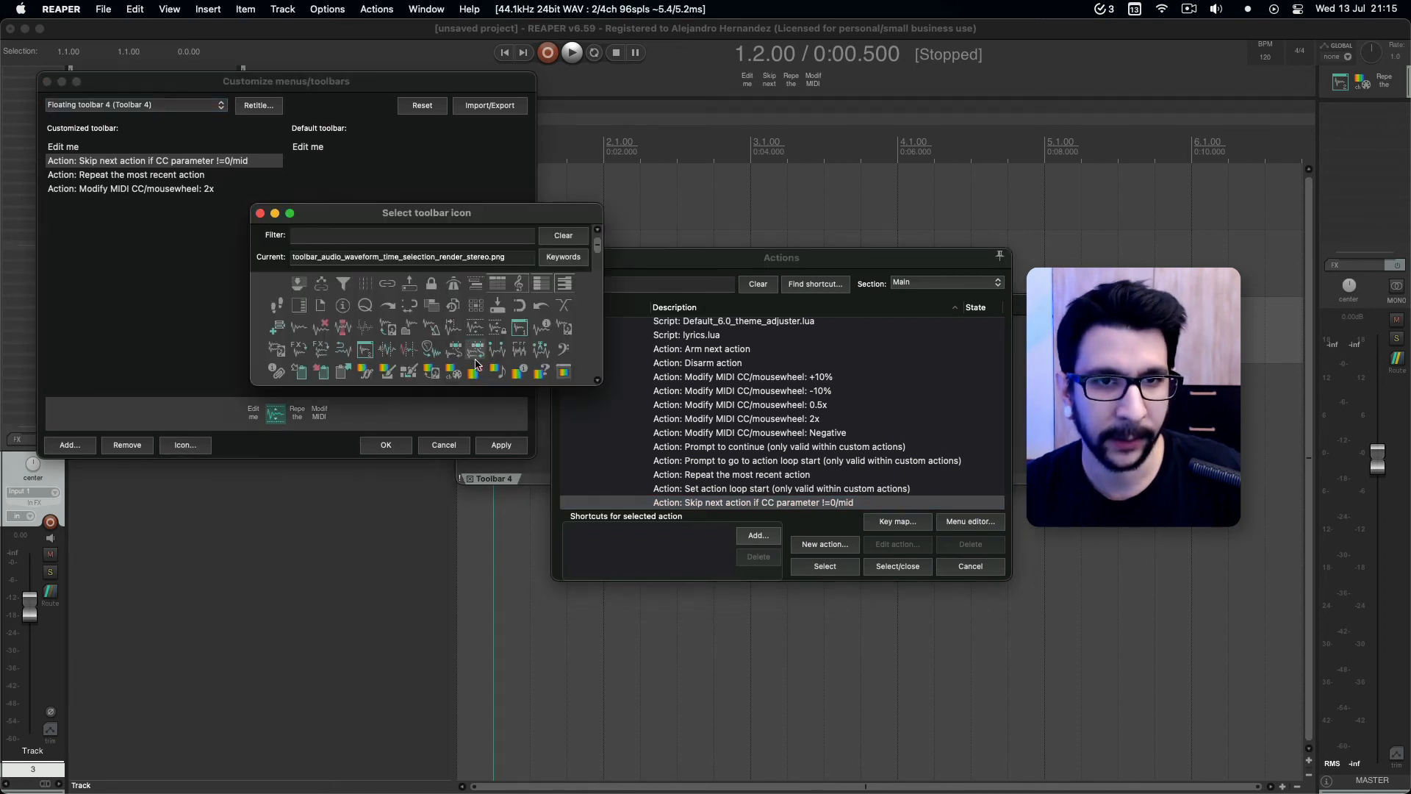
left_click(277, 415)
left_click(340, 375)
left_click(318, 416)
left_click(302, 375)
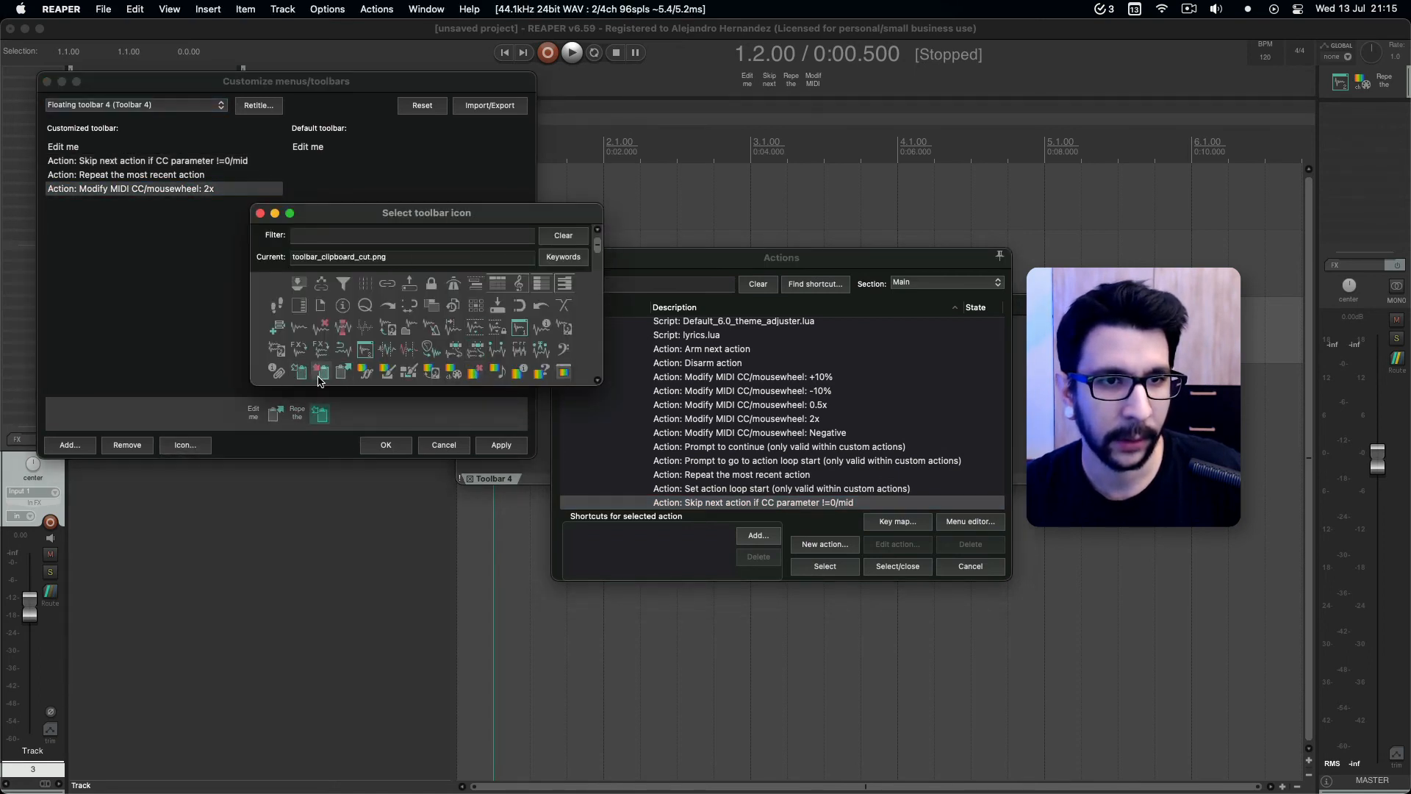
left_click(298, 415)
left_click(321, 374)
left_click(253, 415)
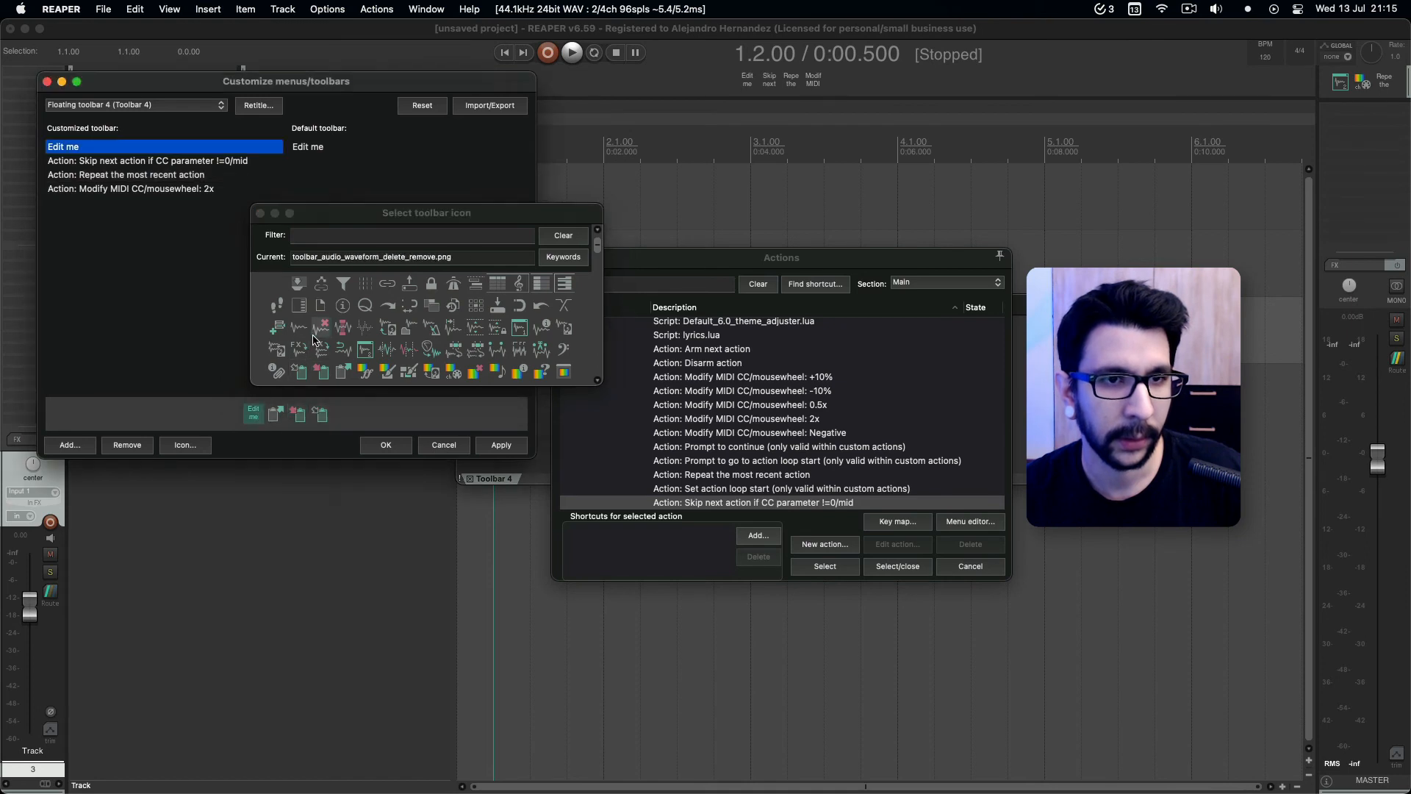
left_click(313, 336)
left_click(260, 213)
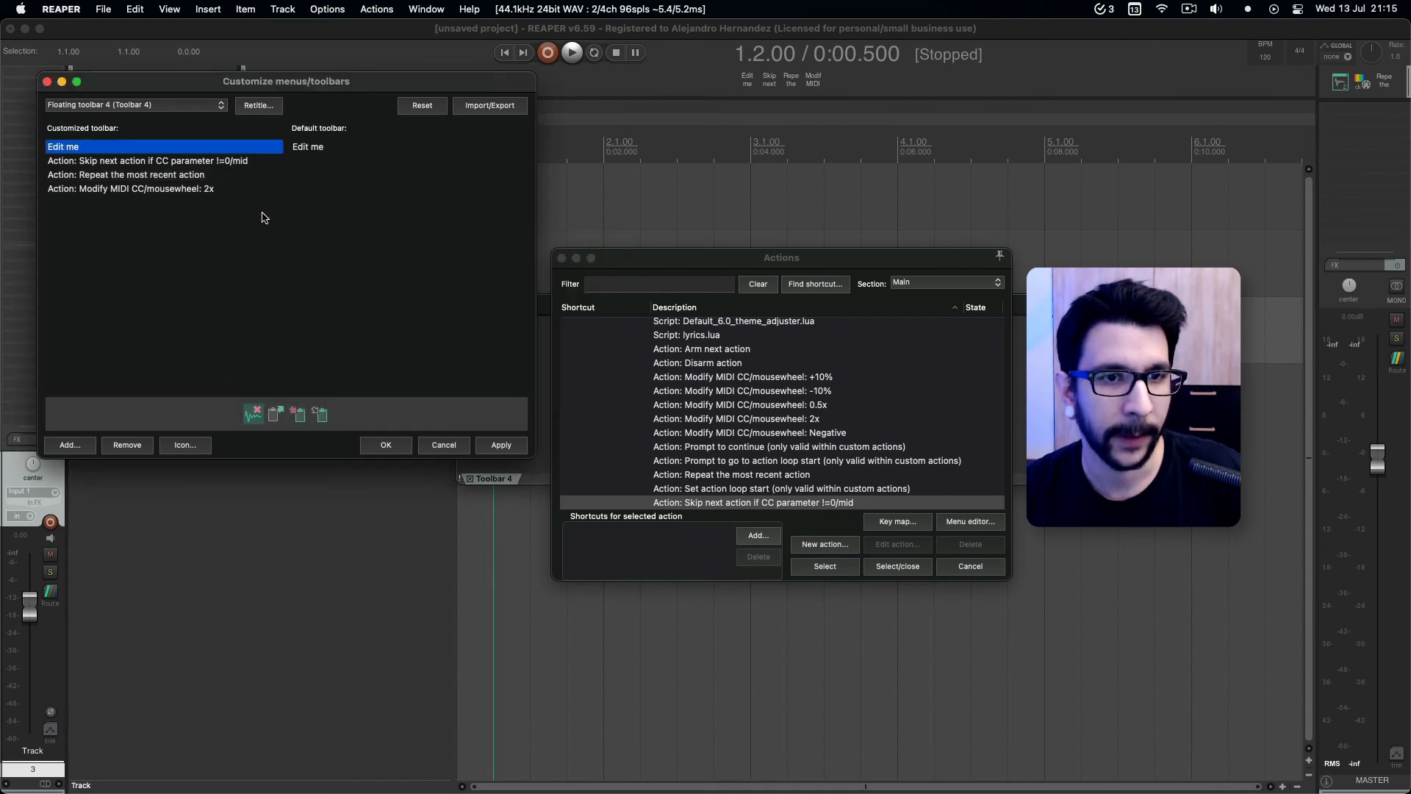
left_click(370, 445)
Move the floating Toolbar 4 out of the Toolbar Docker by positioning it at the top of the main window.
left_click_drag(538, 309, 527, 335)
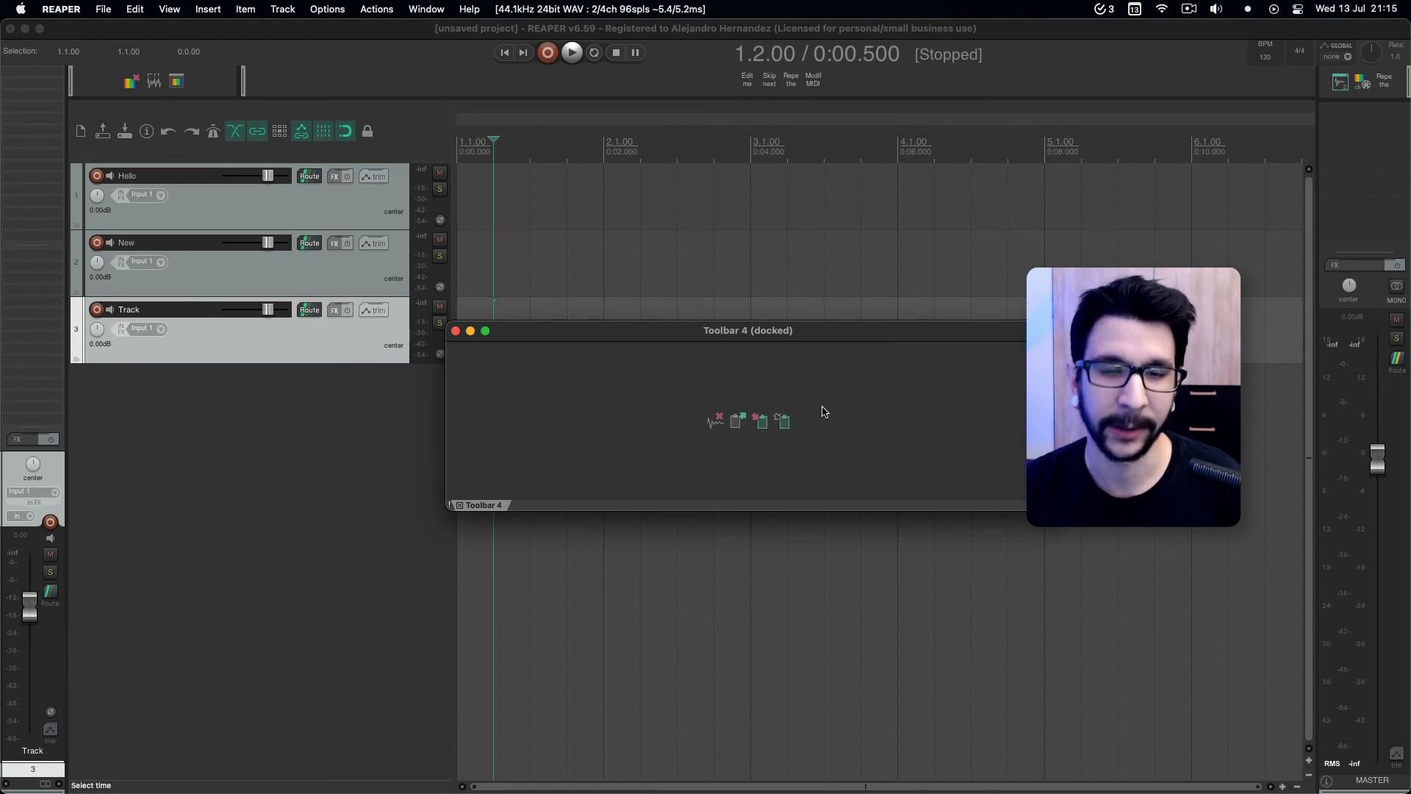
right_click(658, 400)
mouse_move(761, 434)
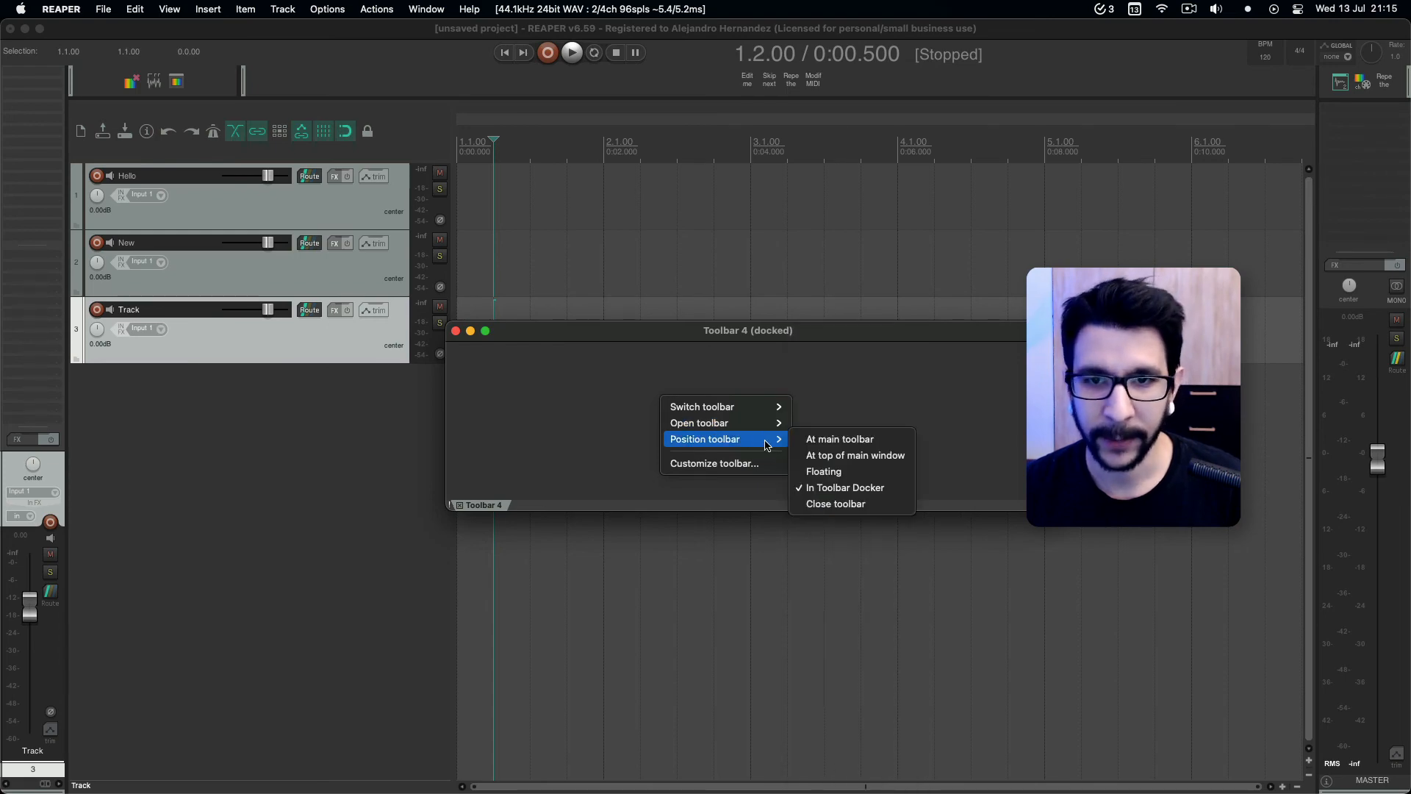
left_click(851, 457)
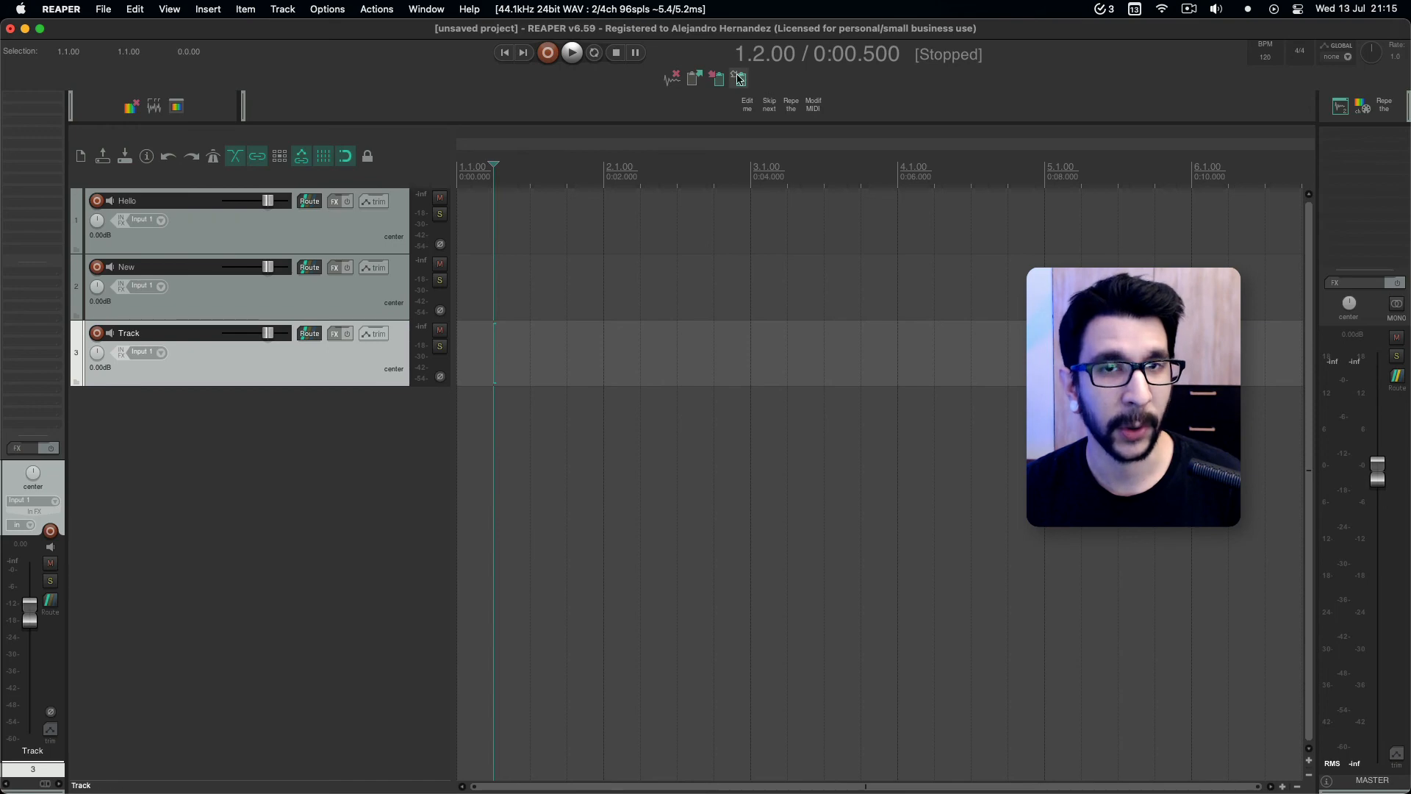
Add the actions Toolbar: Open/close main toolbar and Toolbar: Show/hide toolbar at top of main window to the main toolbar.
right_click(398, 170)
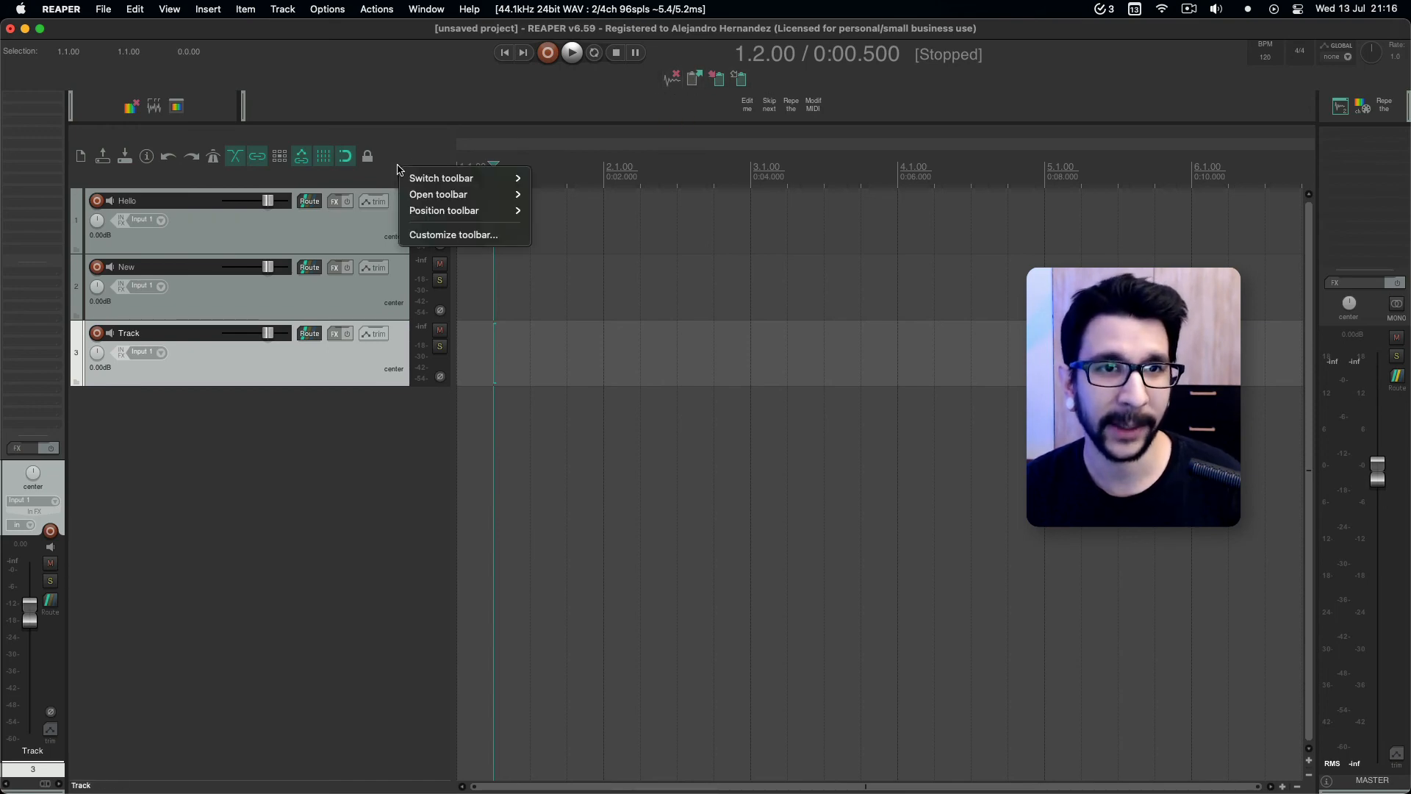
left_click(424, 235)
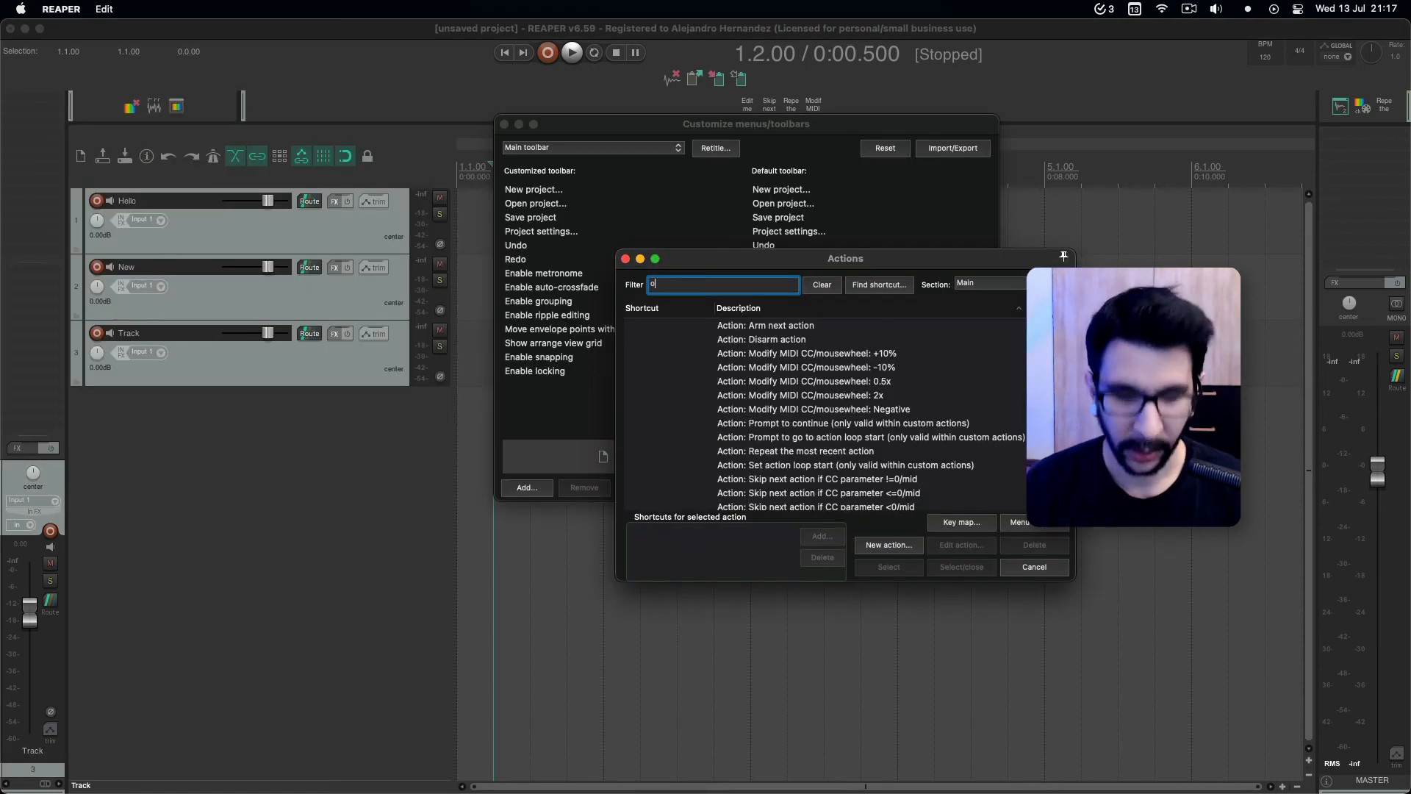
type("pen main toolbar")
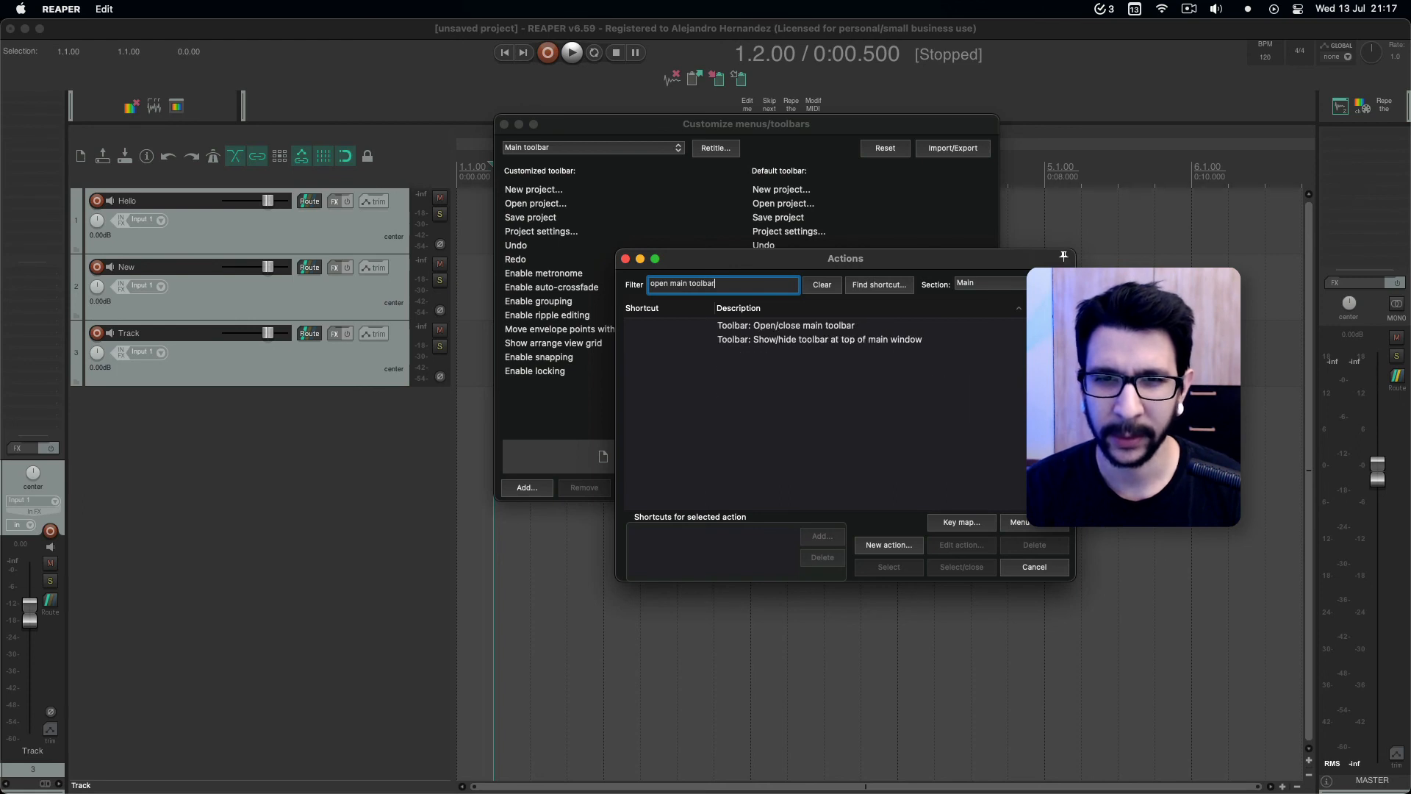
key("Tab")
key("Down")
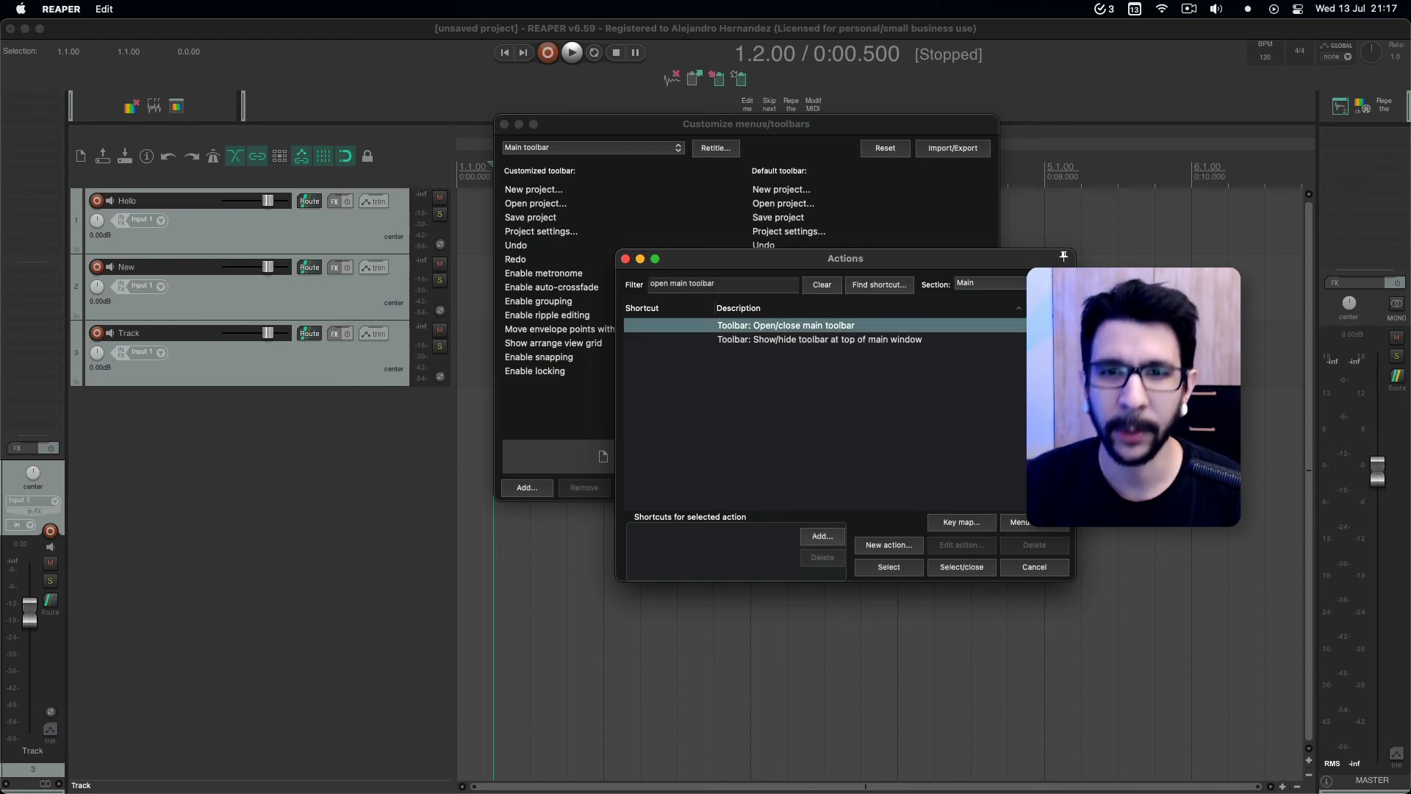
left_click(889, 566)
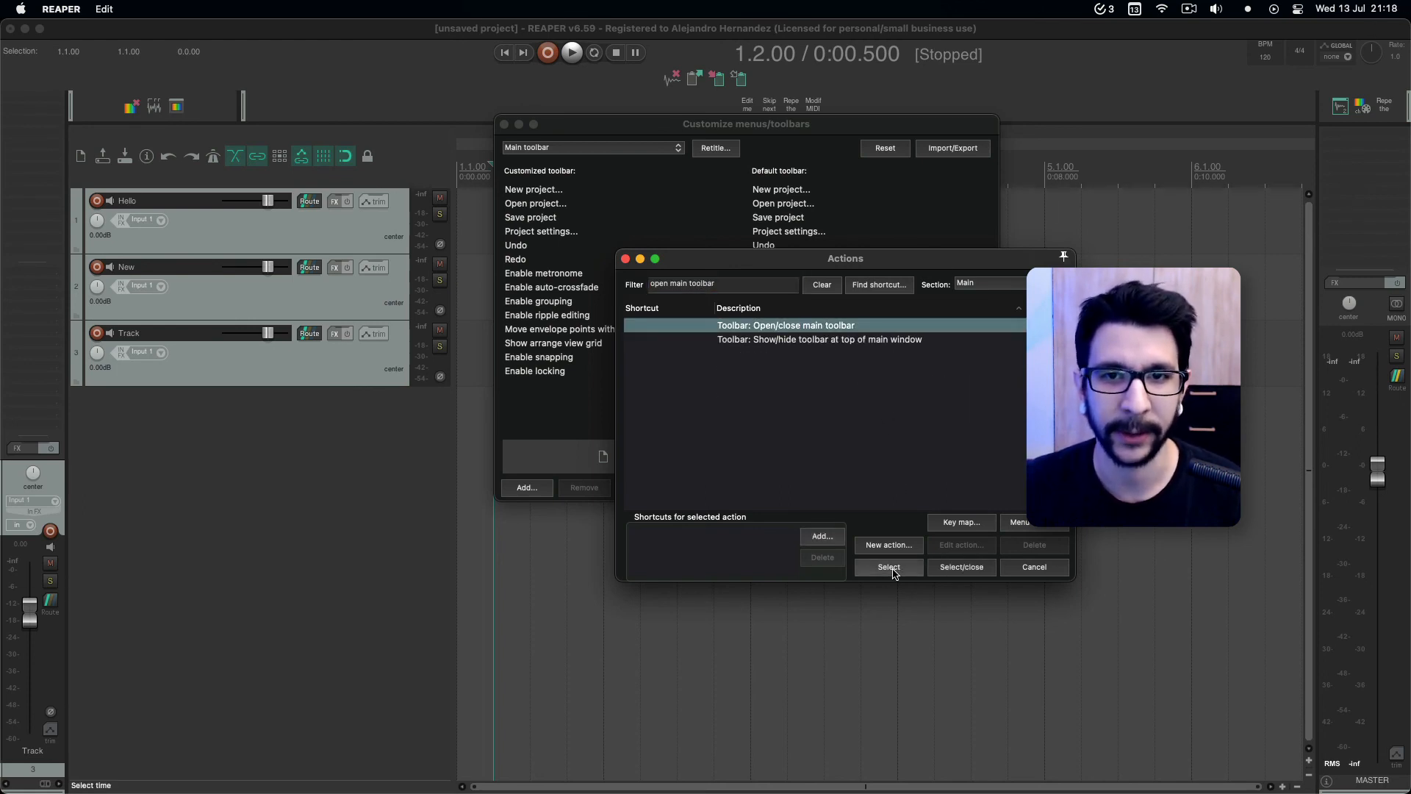
left_click_drag(770, 276, 849, 268)
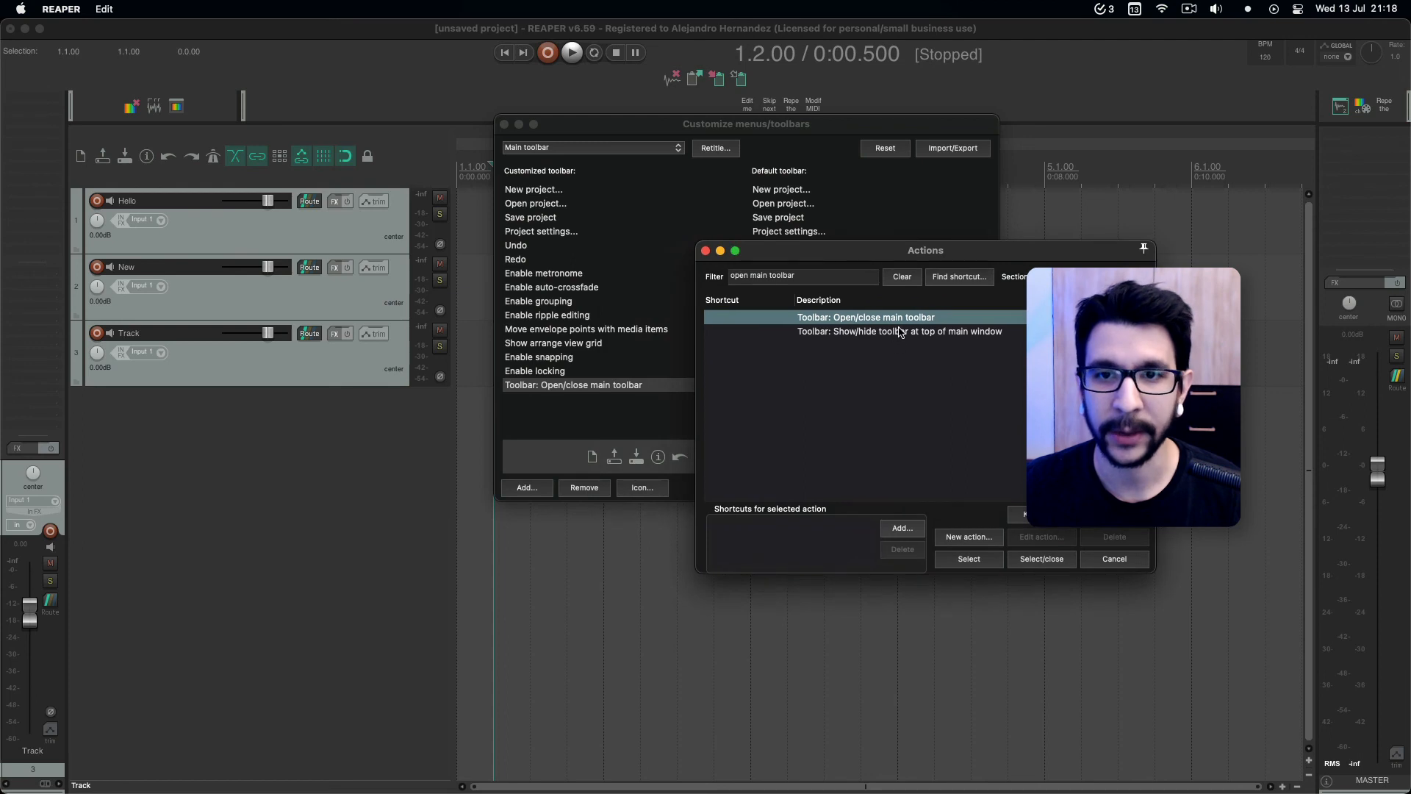
left_click(895, 334)
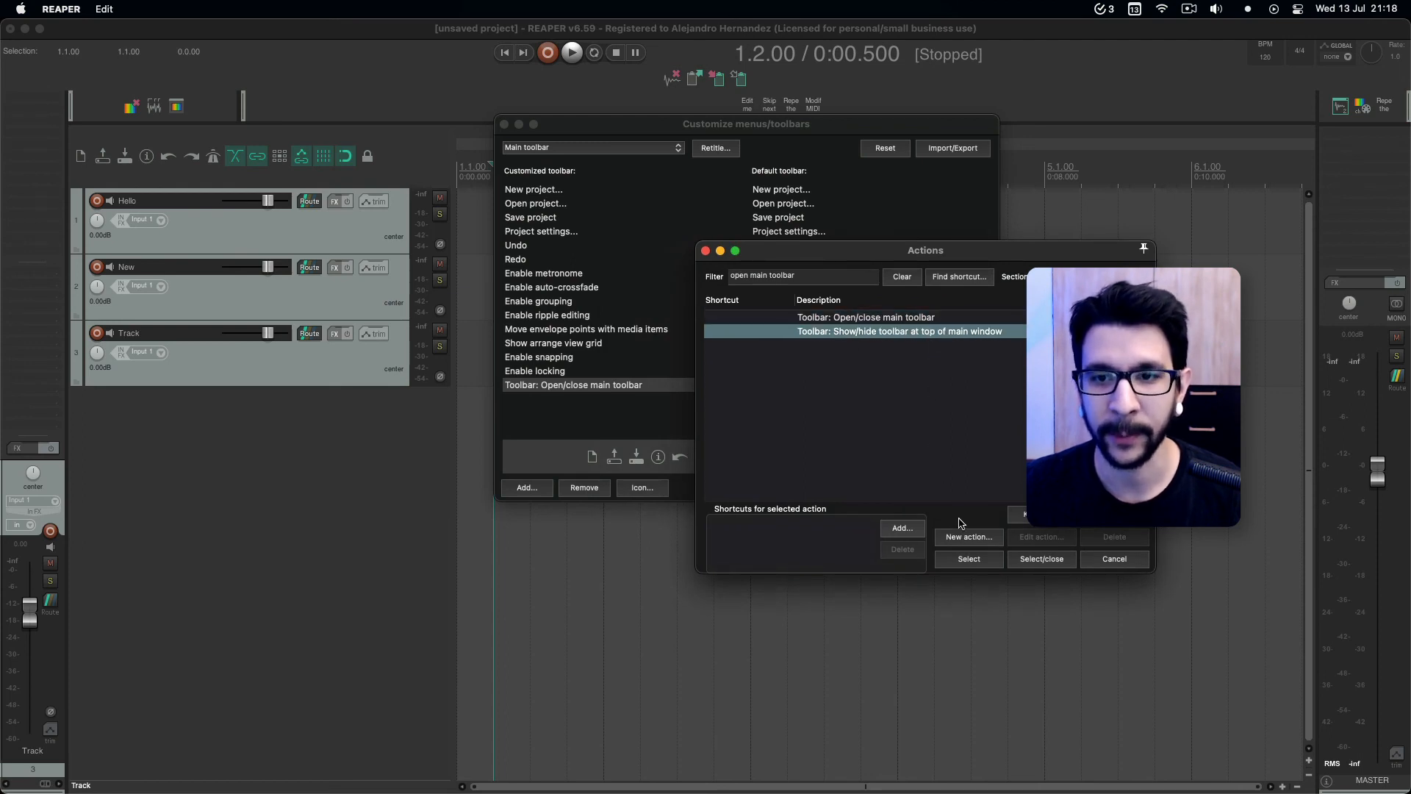
left_click(963, 558)
Remove the Open/close main toolbar action from the main toolbar and insert a separator before the show/hide toolbar action.
left_click(602, 397)
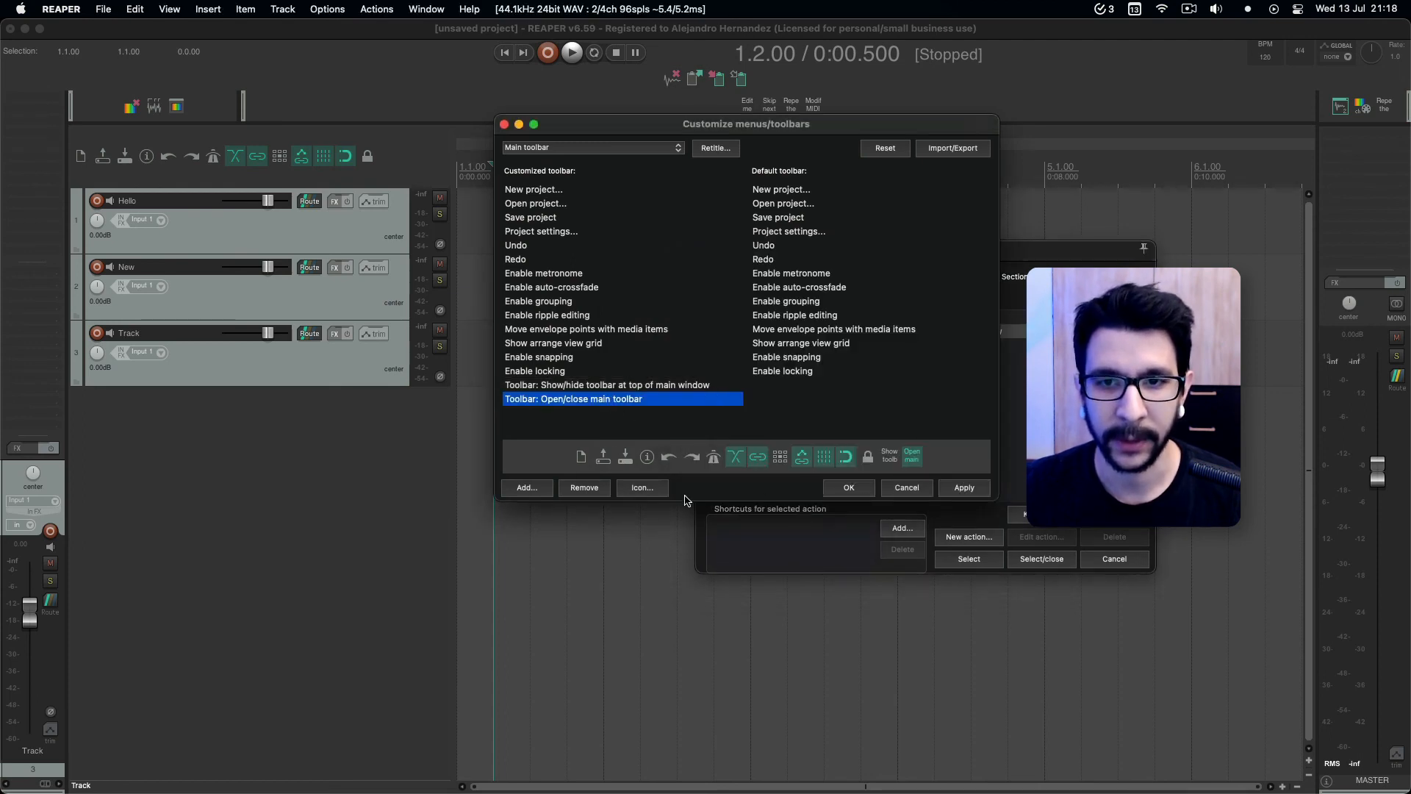
left_click(584, 487)
left_click(625, 386)
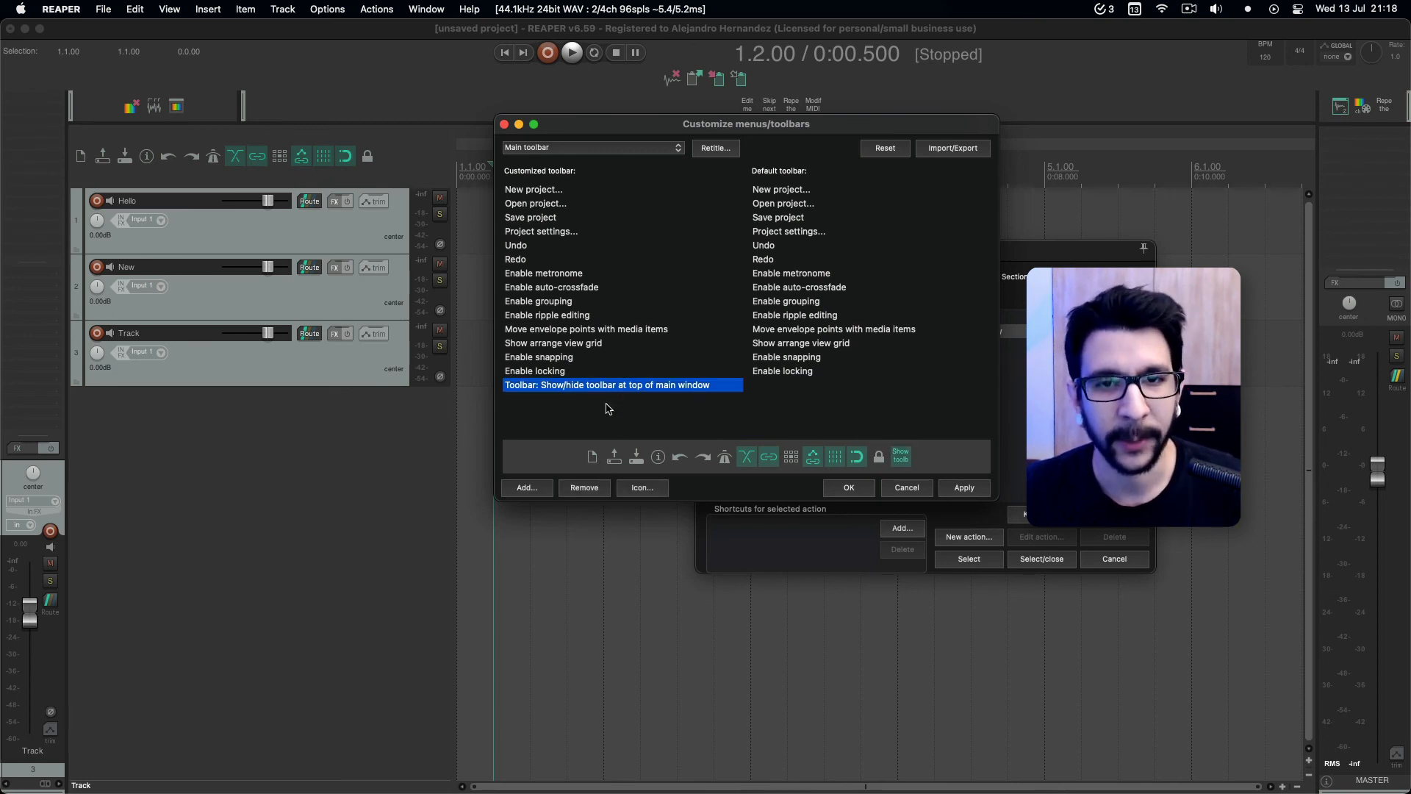
right_click(605, 405)
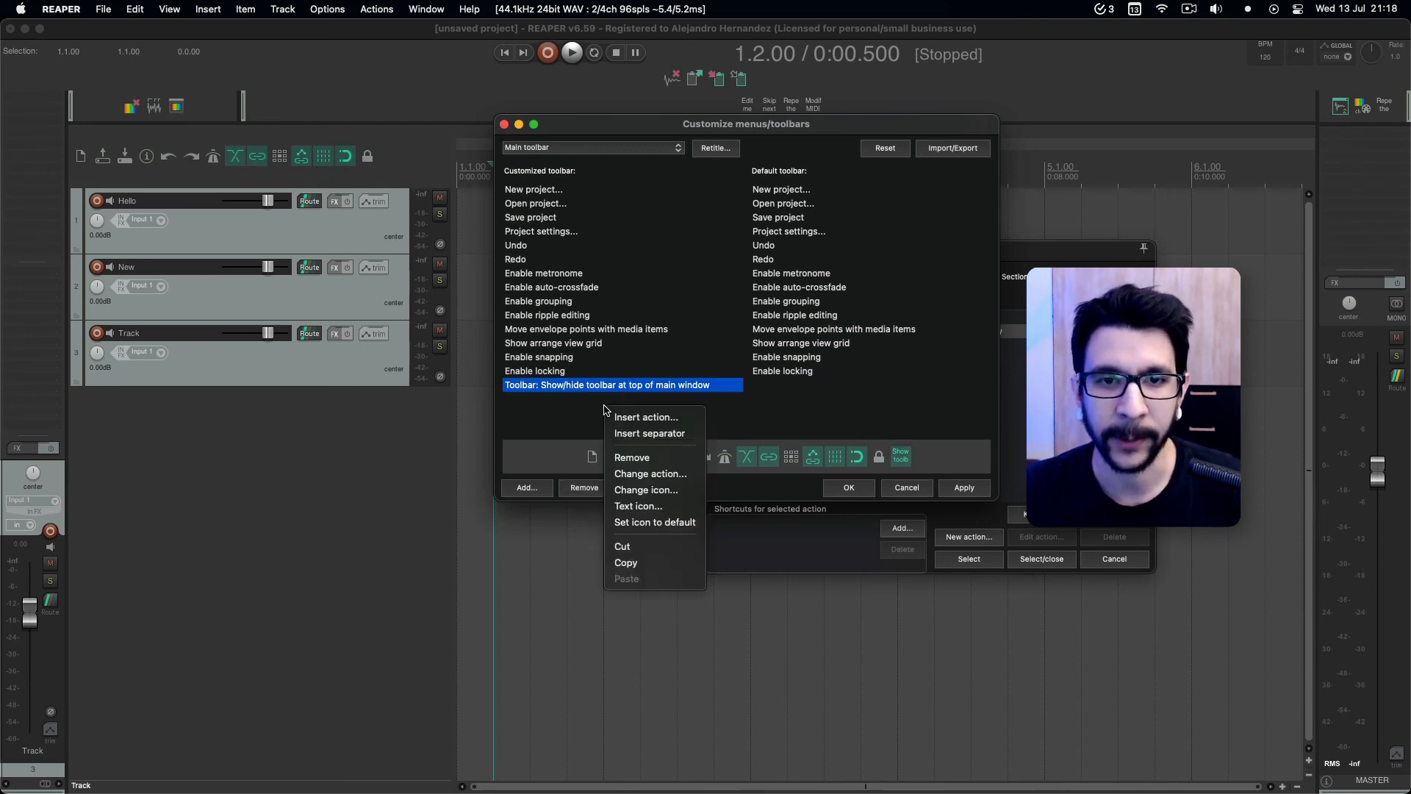
left_click(627, 436)
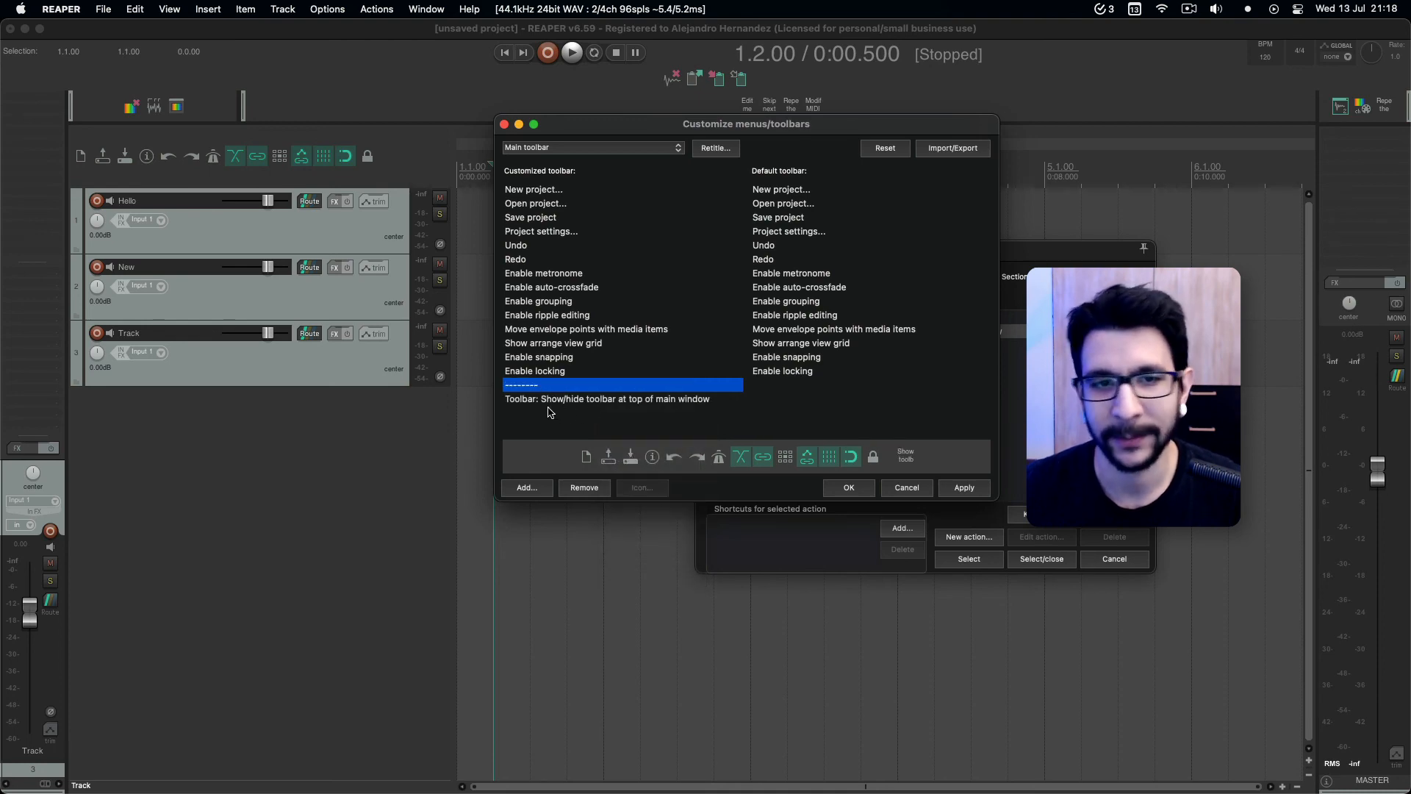
Give the show/hide toolbar action the plain up-triangle icon, filtering the icons by "up", and save the main toolbar.
left_click(550, 401)
left_click(643, 488)
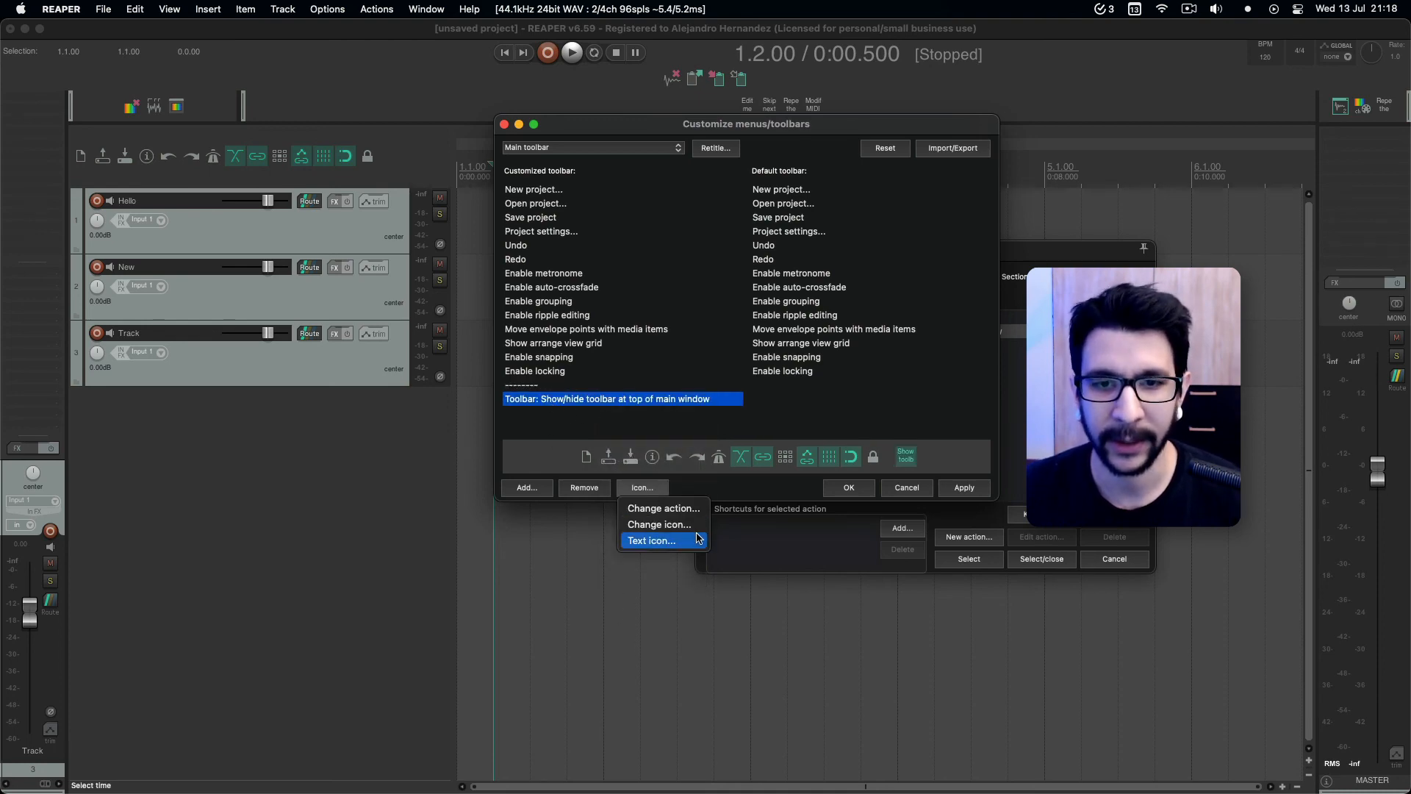
left_click(660, 524)
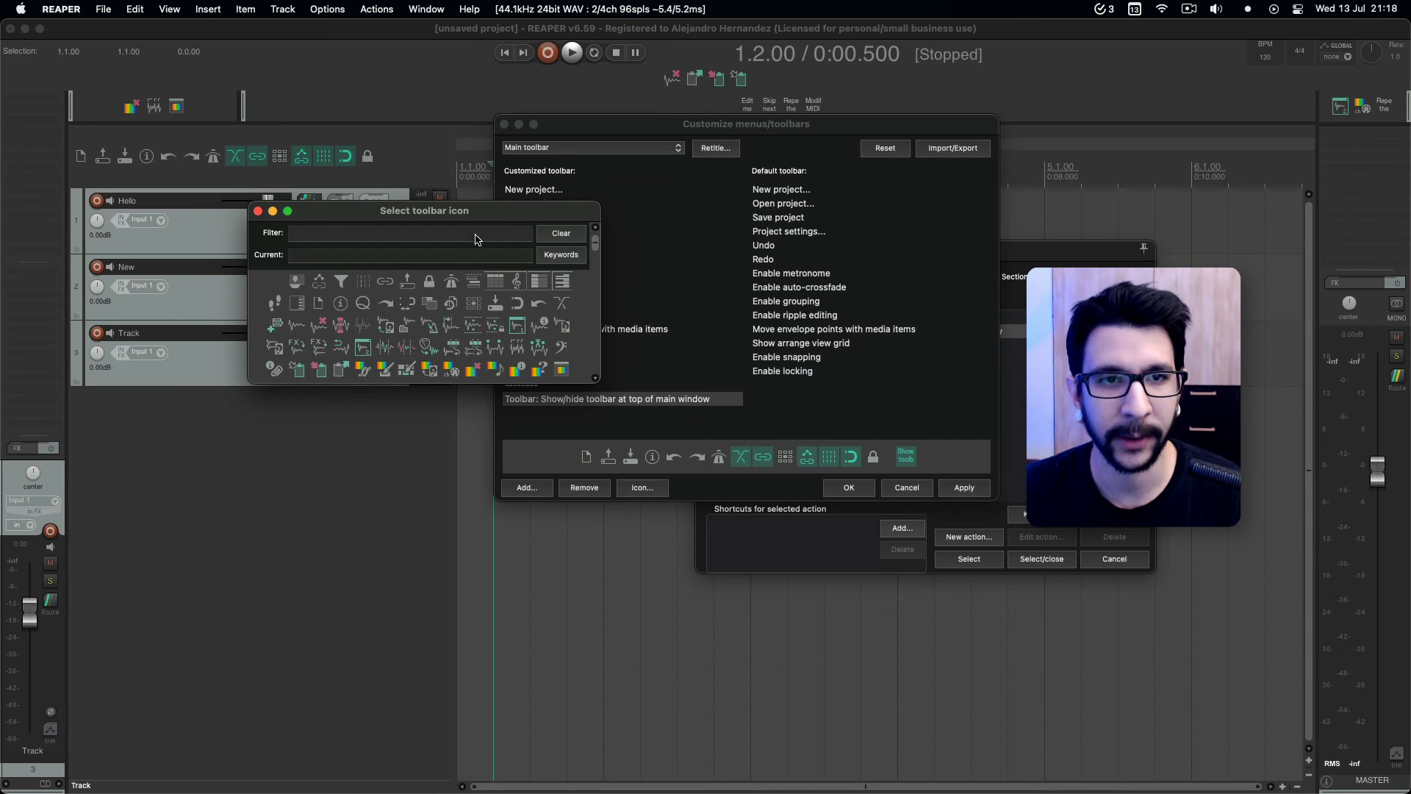
left_click(475, 240)
type("up")
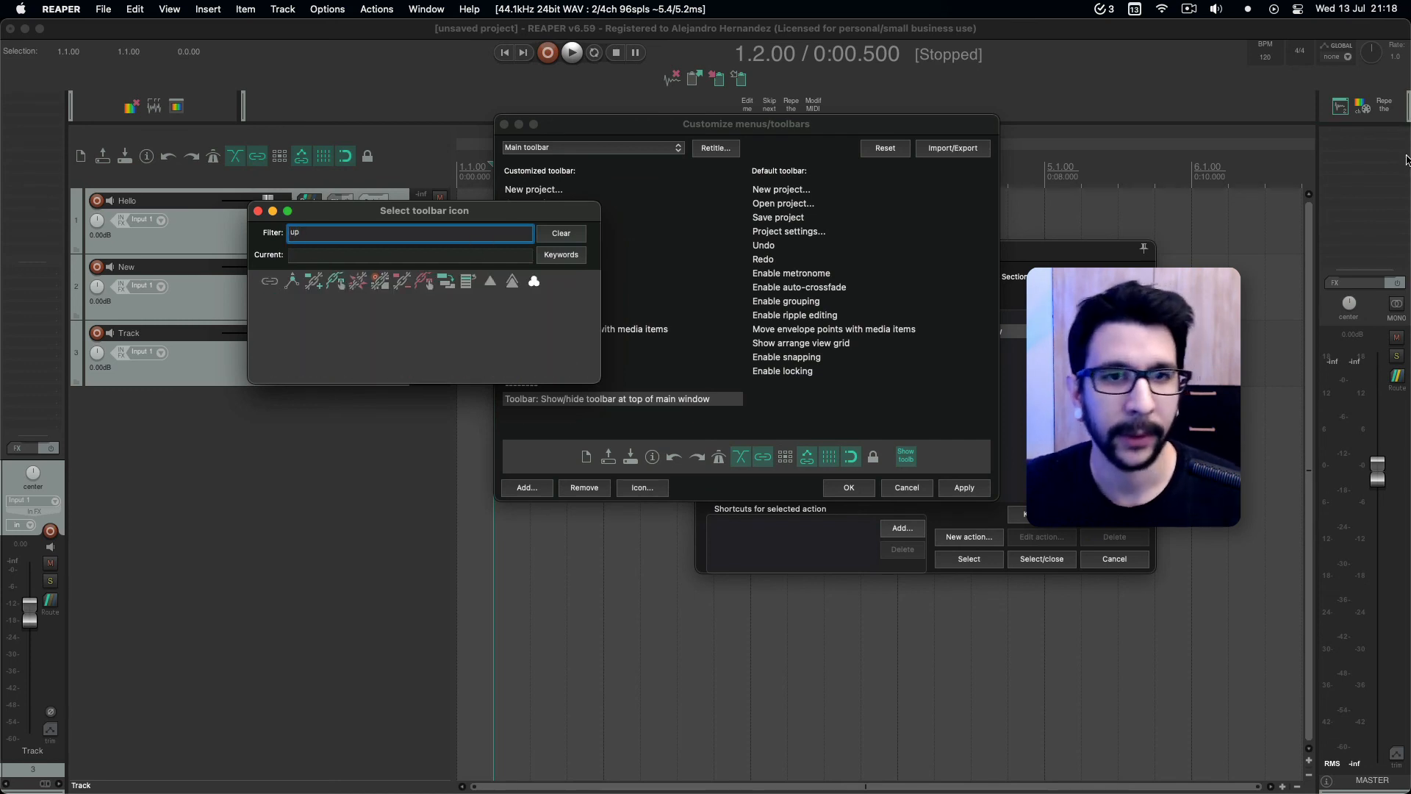
left_click(490, 281)
left_click(258, 211)
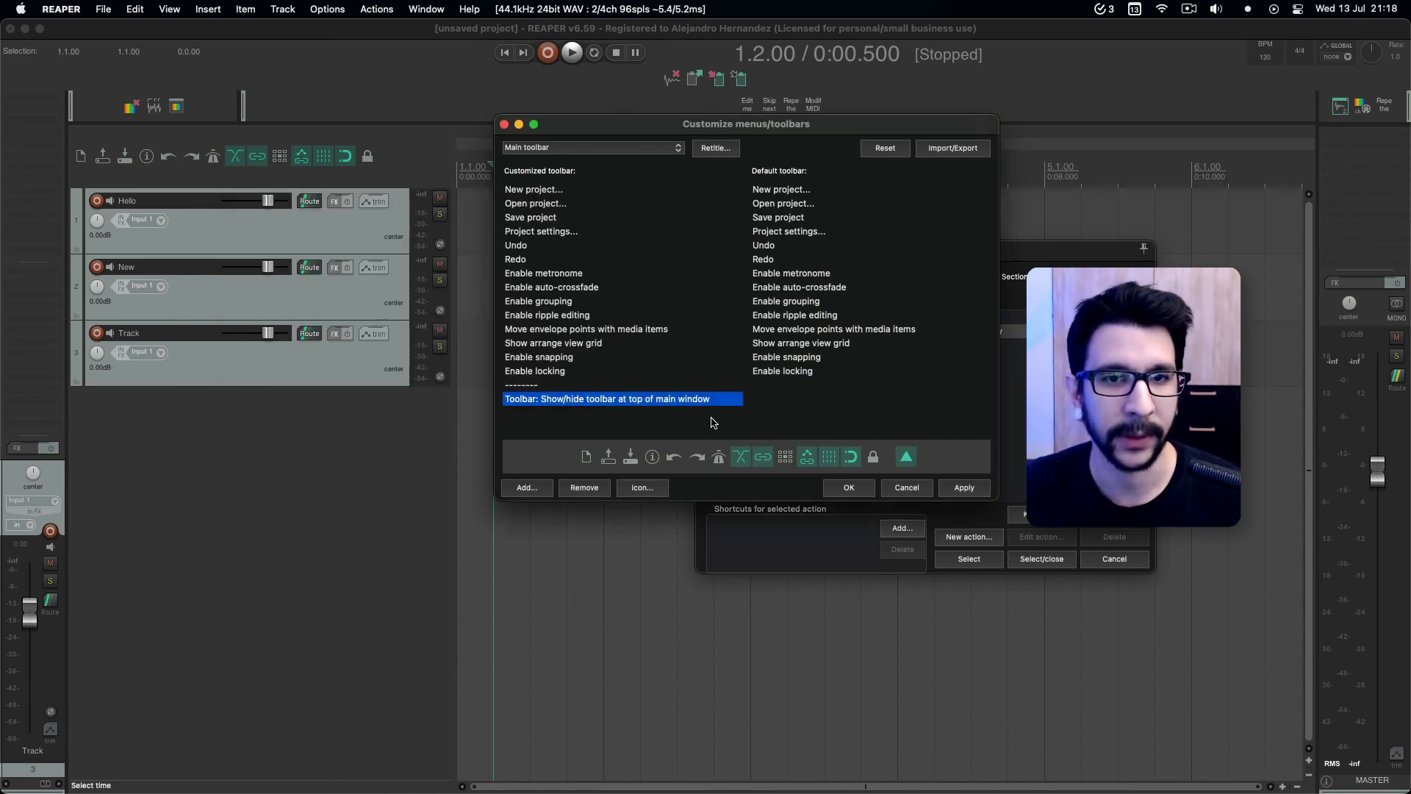
left_click(849, 488)
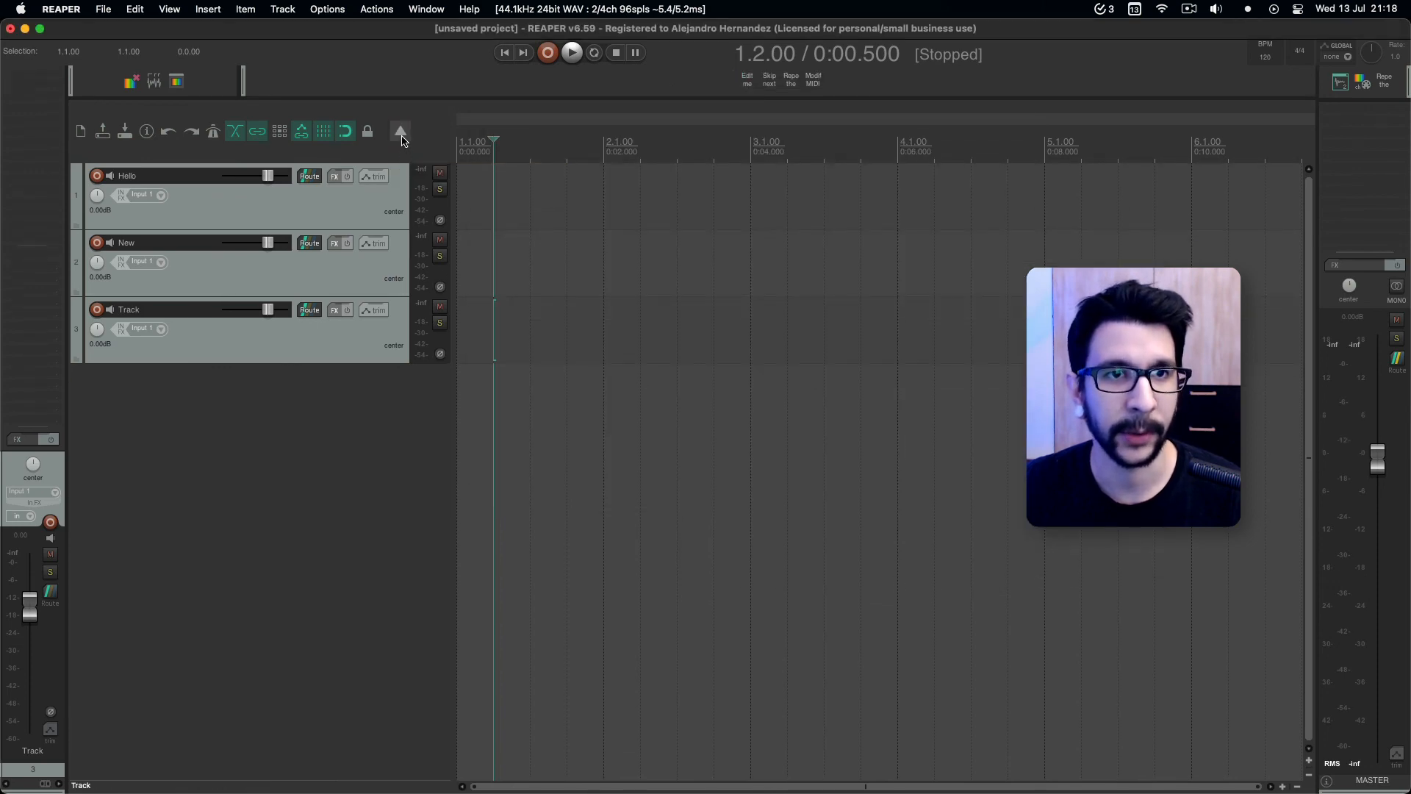
Test the new main toolbar button by repeatedly showing and hiding Toolbar 4 at the top of the main window.
left_click(403, 135)
left_click(402, 146)
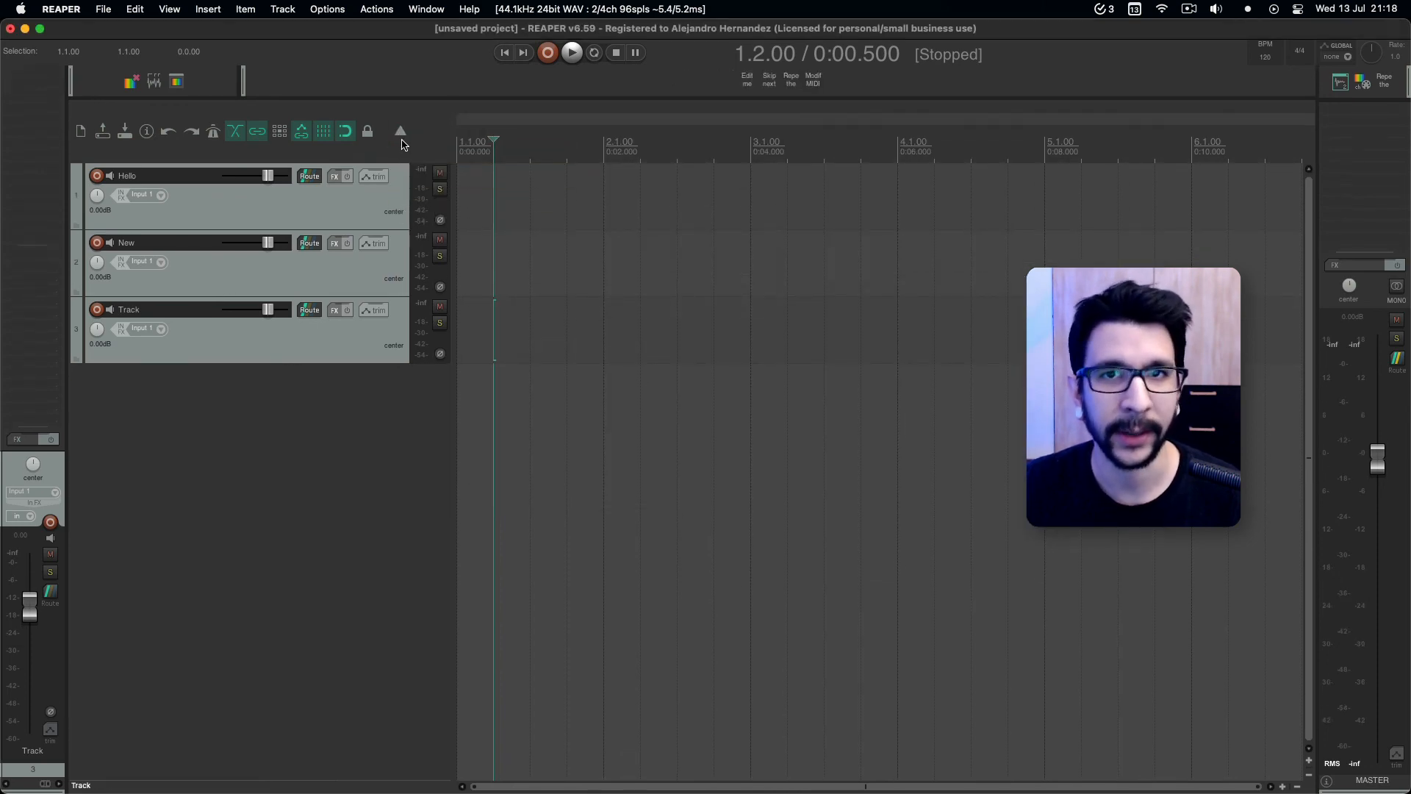
left_click(403, 144)
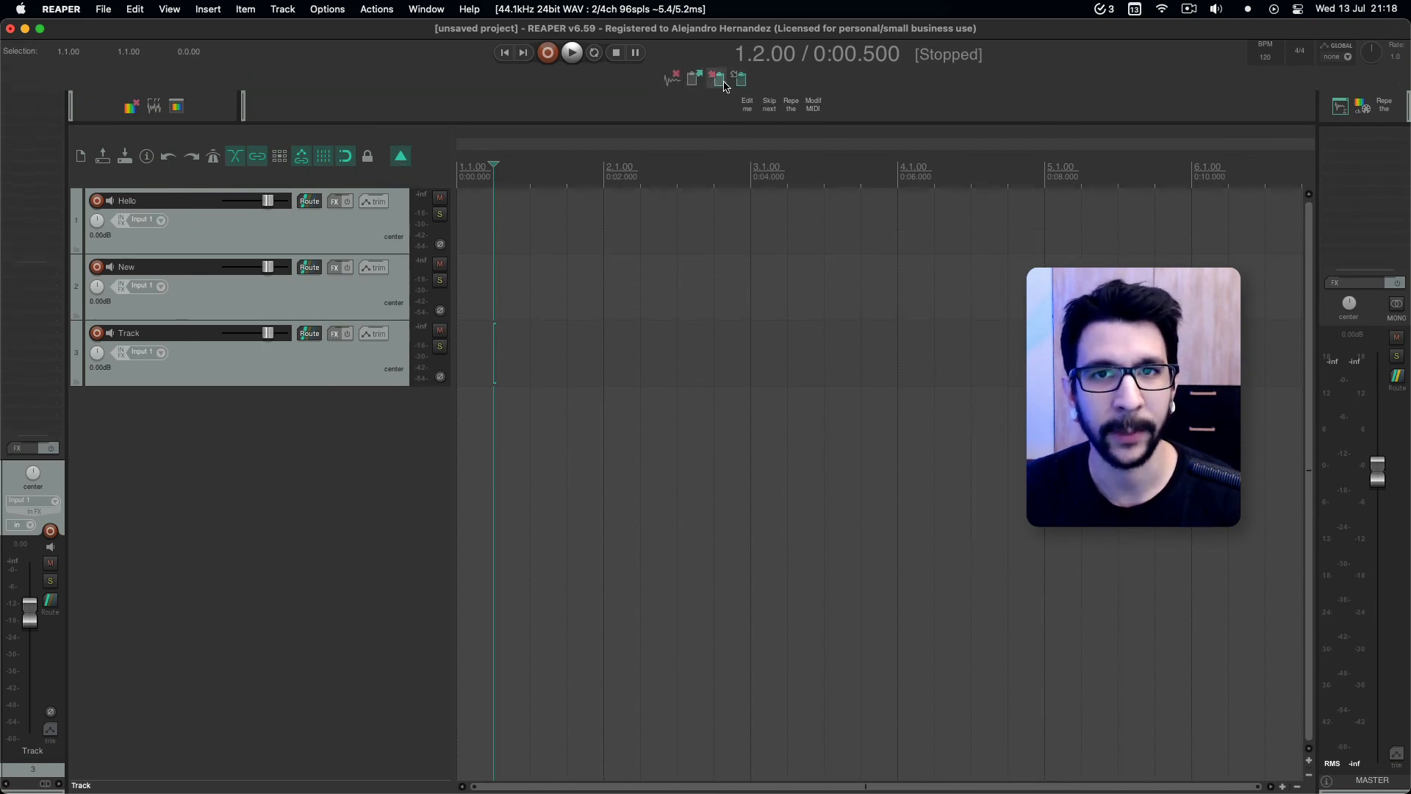
left_click(402, 157)
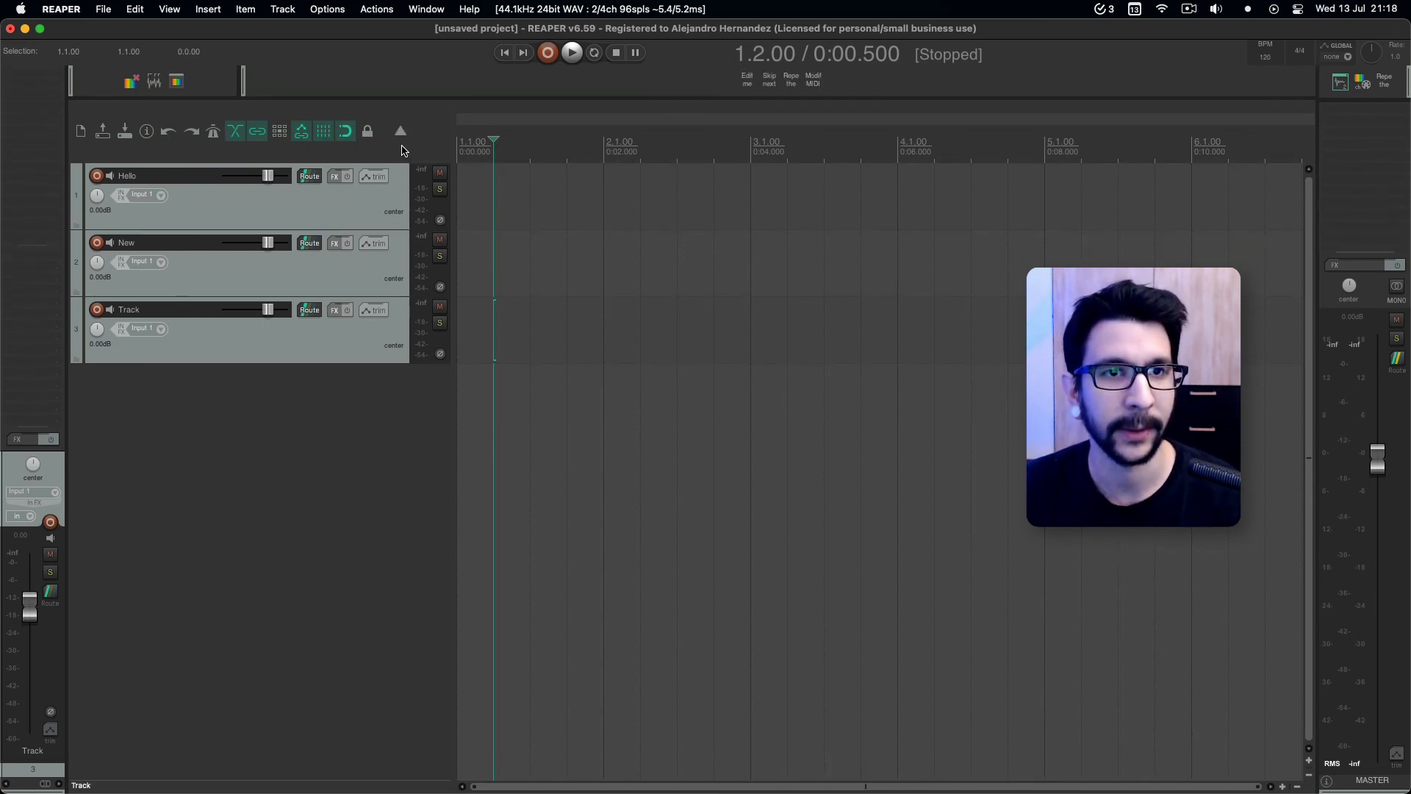
left_click(402, 138)
left_click(402, 157)
left_click(401, 136)
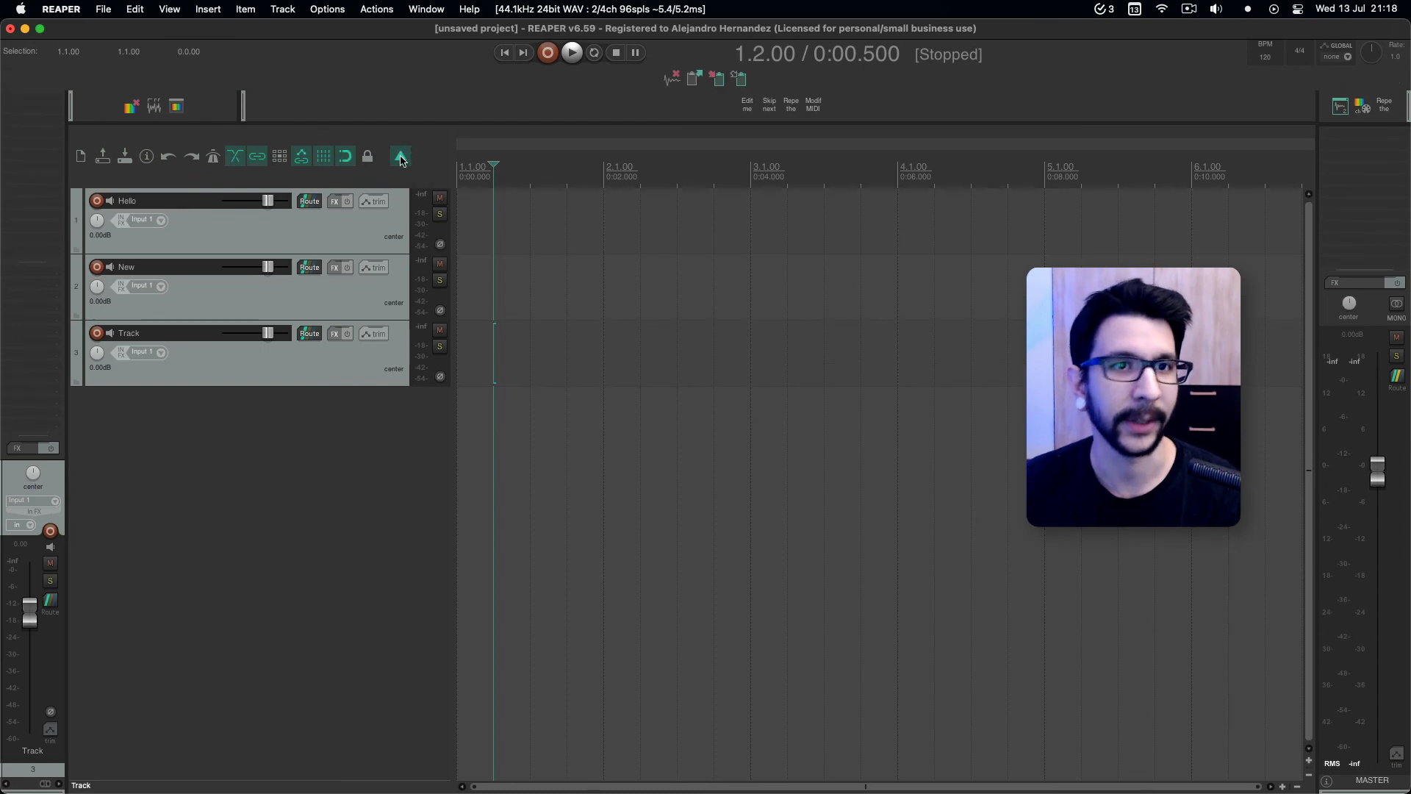
left_click(402, 159)
left_click(401, 134)
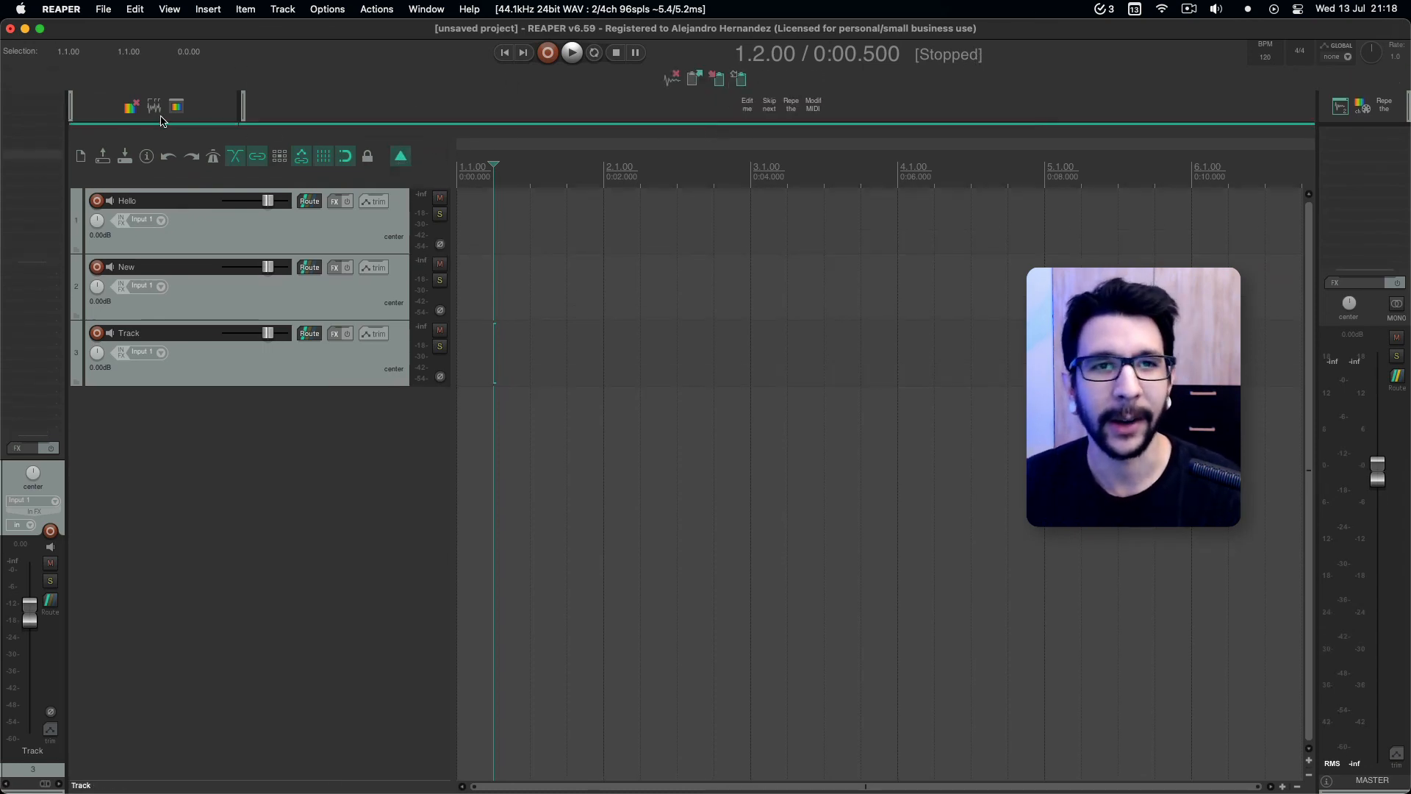
left_click(402, 156)
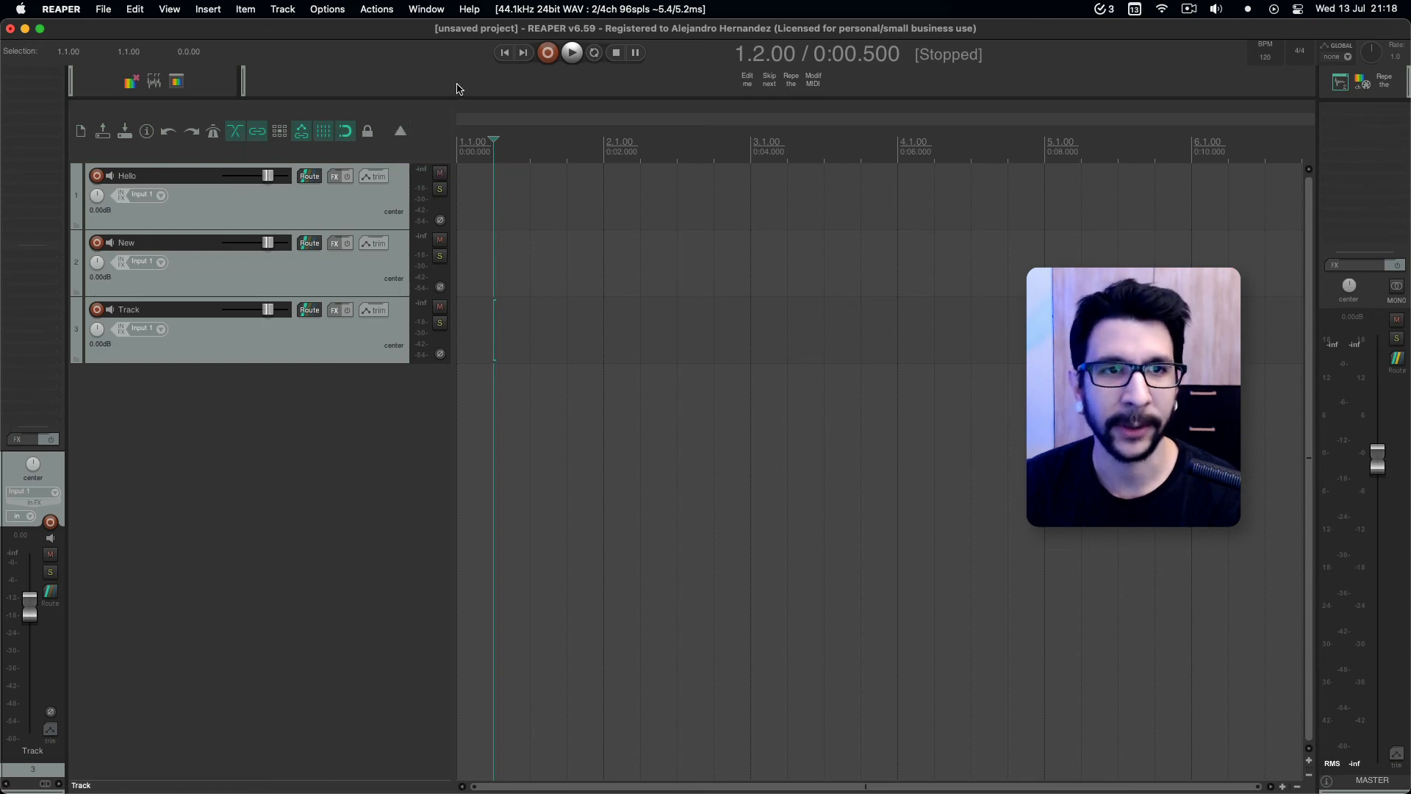
left_click(401, 134)
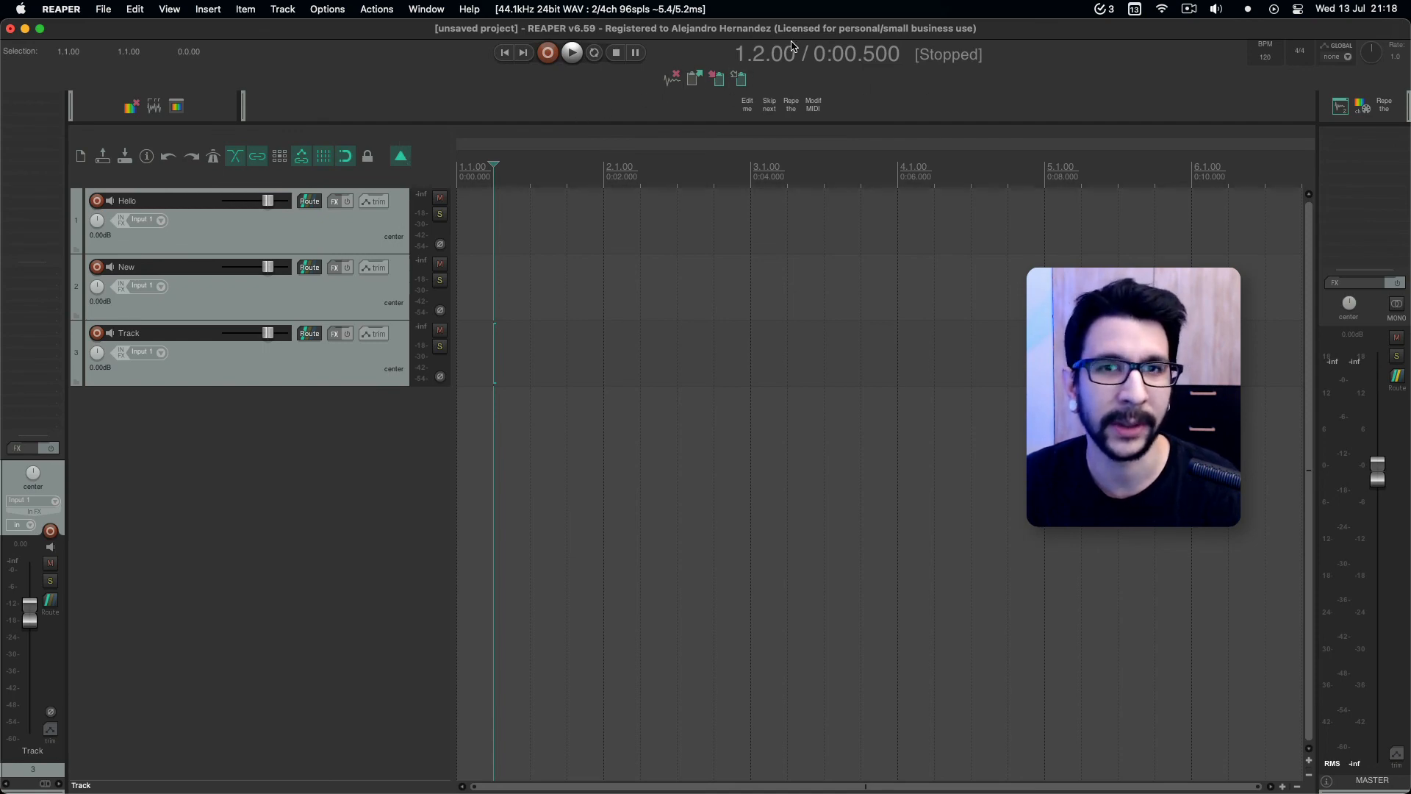
left_click(400, 155)
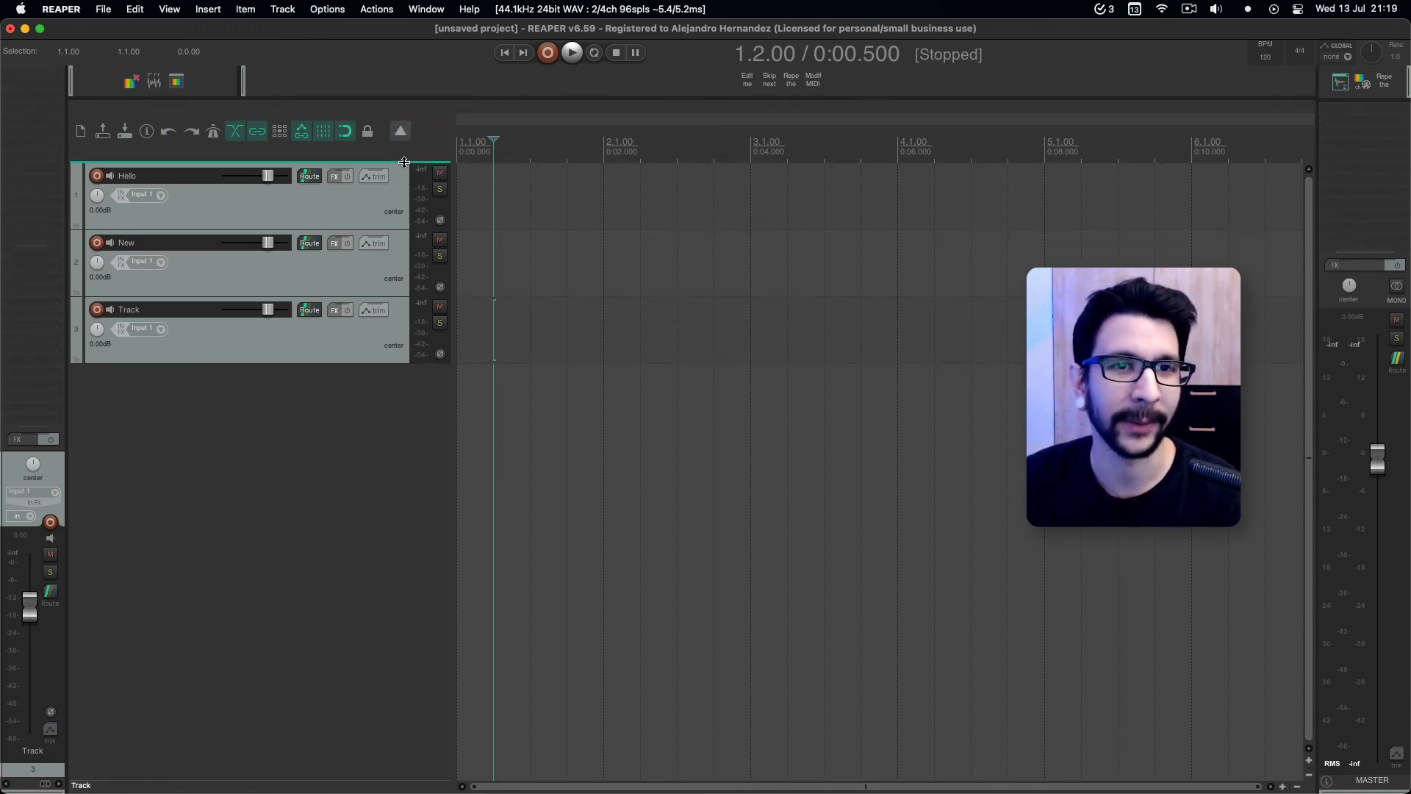